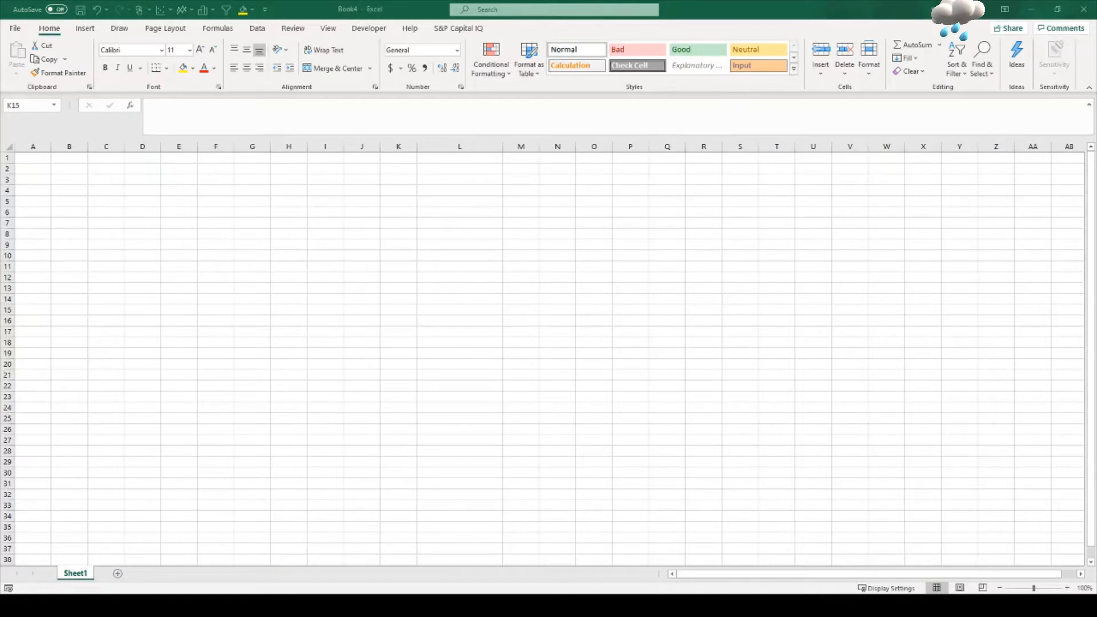
pyautogui.click(460, 224)
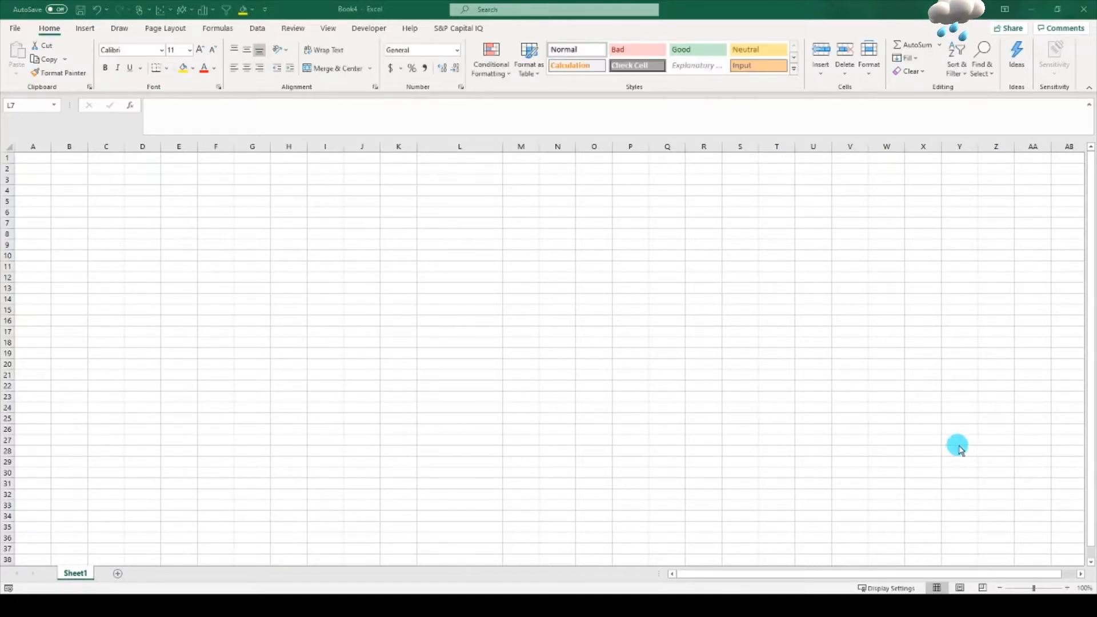
pyautogui.click(430, 231)
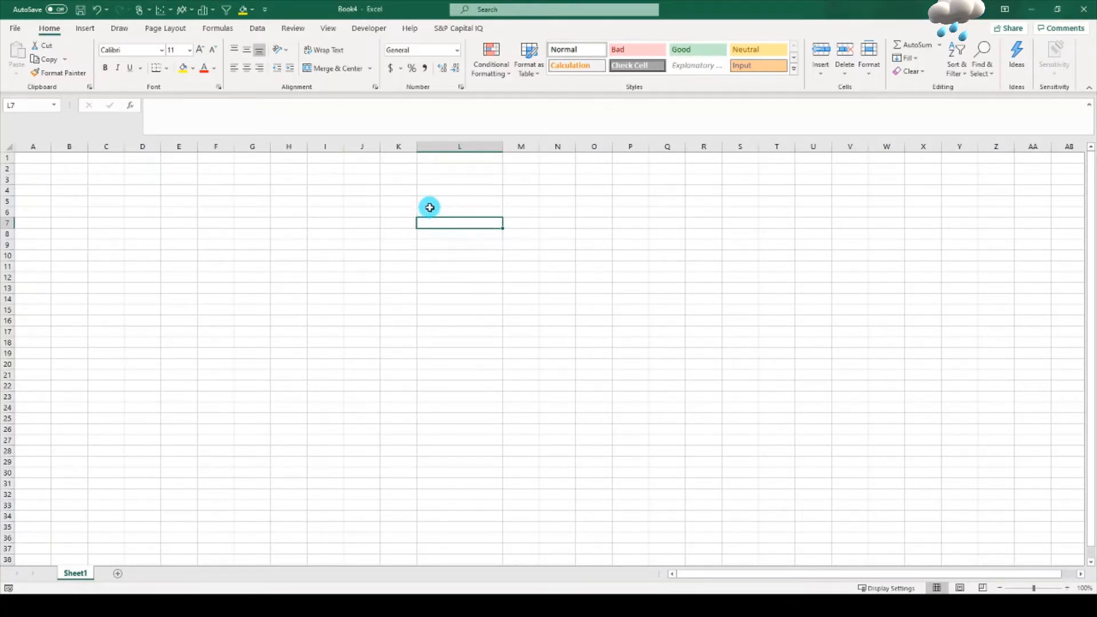
# Step: Enter the column headers Exercise, Weight, Sets and Reps in cells L1 to O1
pyautogui.click(455, 158)
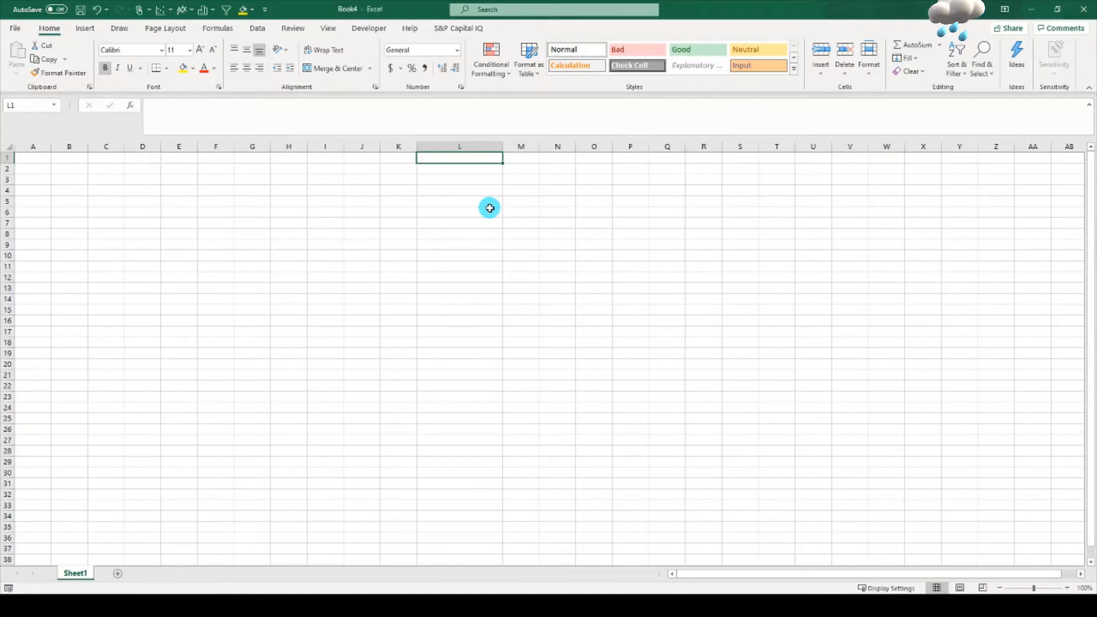
pyautogui.write('Ex')
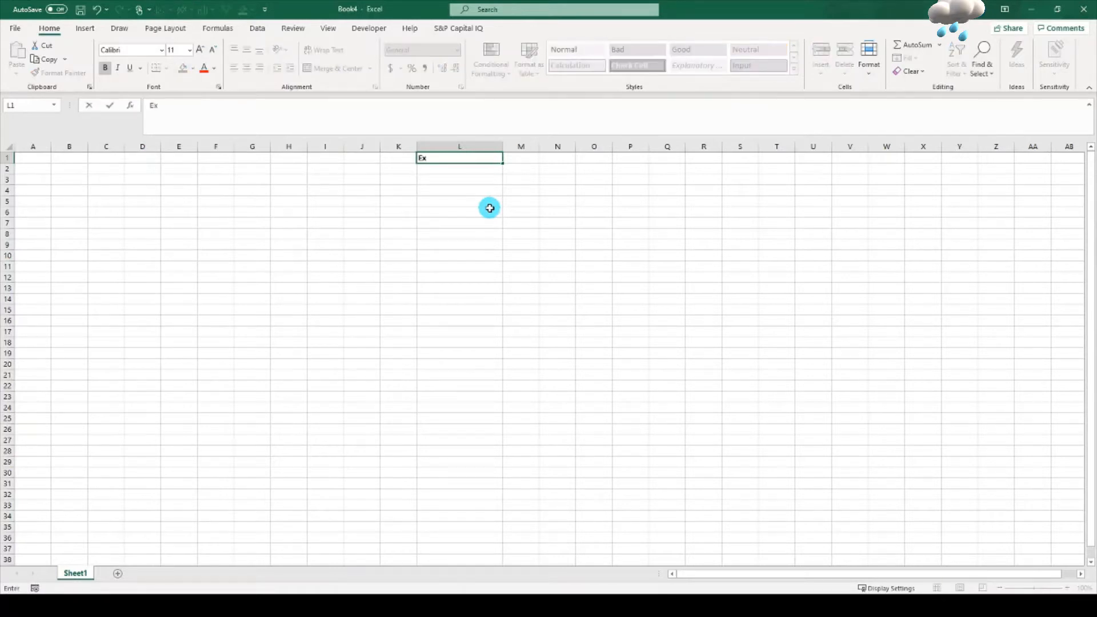
pyautogui.write('ercise')
pyautogui.press('Tab')
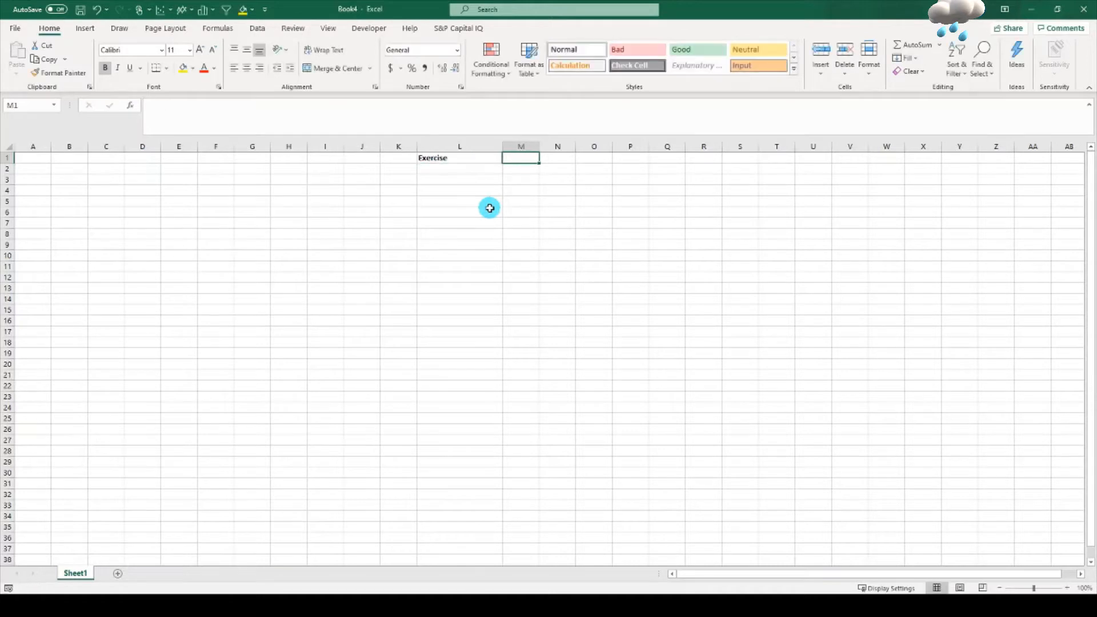
pyautogui.write('Weight')
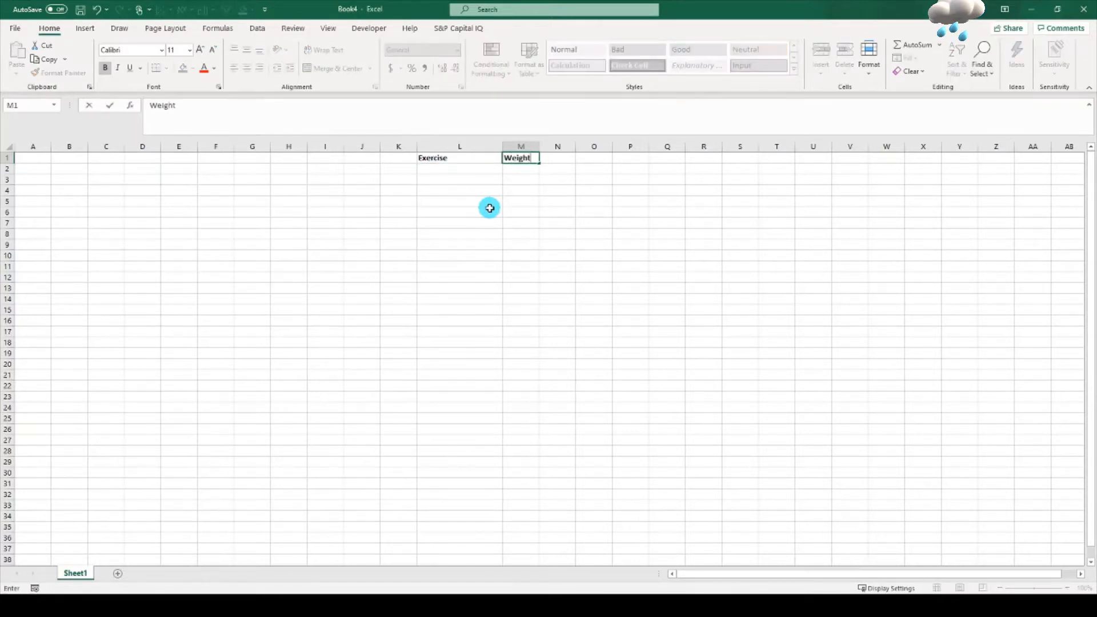
pyautogui.press('Tab')
pyautogui.write('Sets')
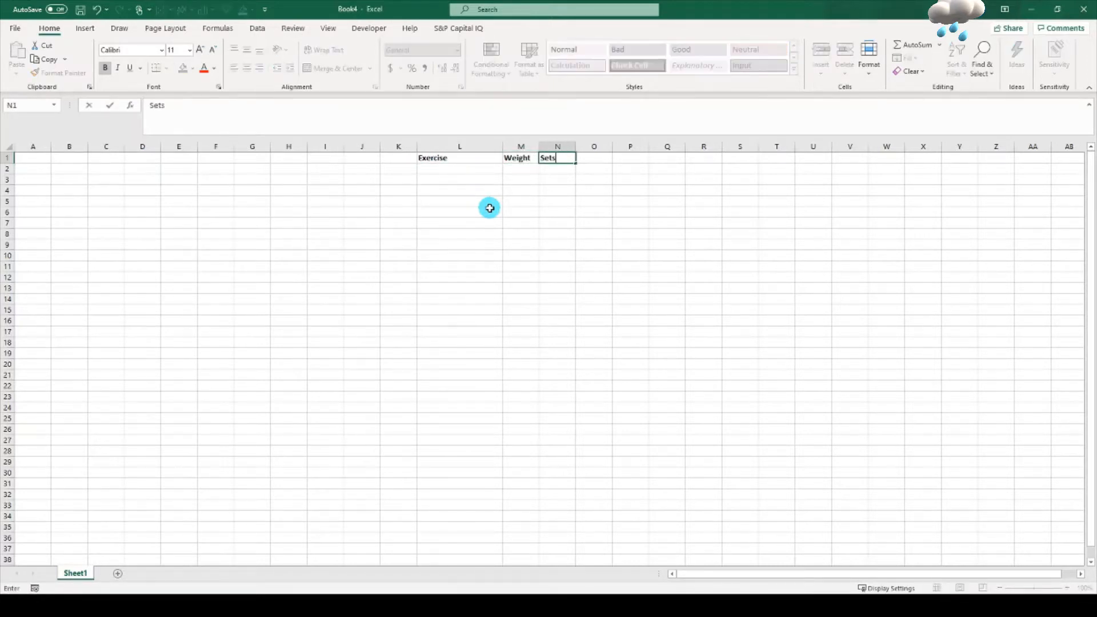
pyautogui.press('Tab')
pyautogui.write('Rept')
pyautogui.press('BackSpace')
pyautogui.write('s')
pyautogui.press('Return')
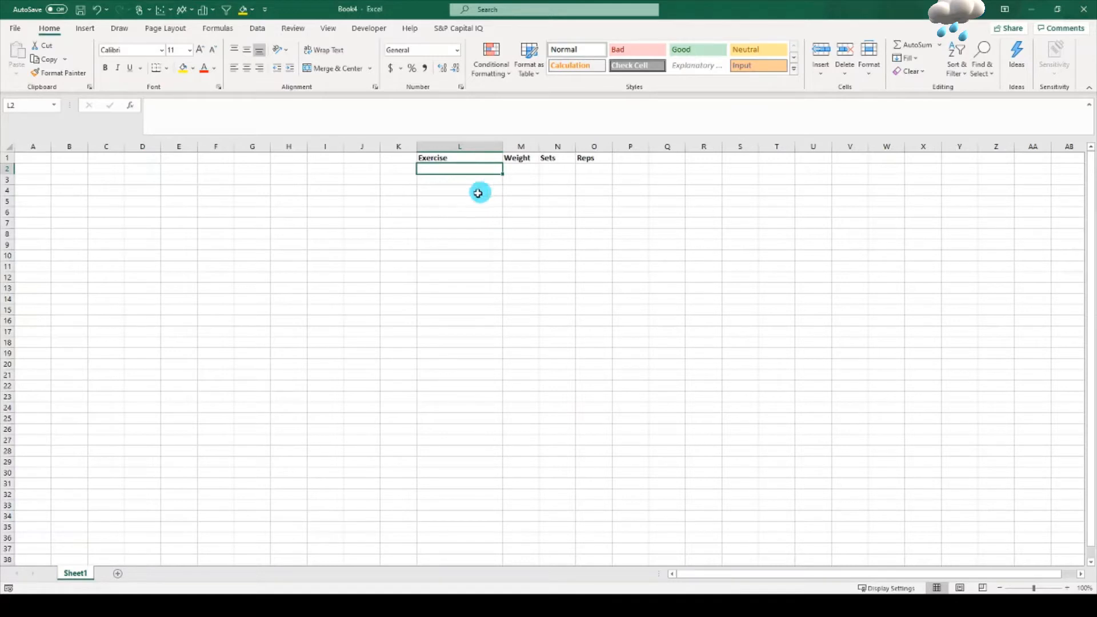
pyautogui.click(441, 192)
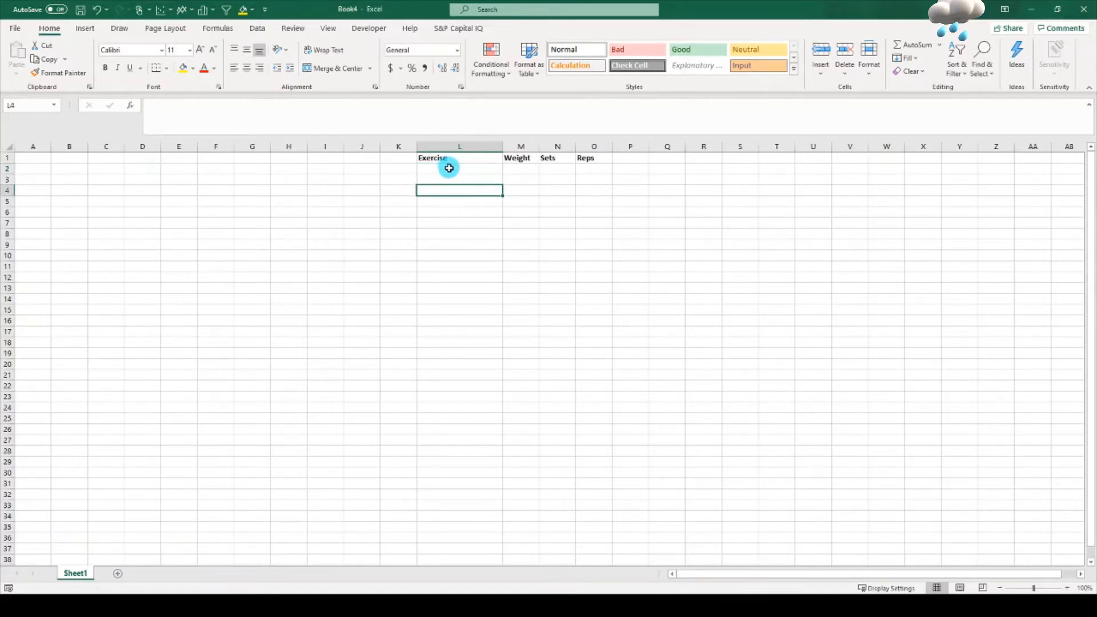
pyautogui.moveTo(449, 168); pyautogui.dragTo(445, 263)
pyautogui.click(445, 221)
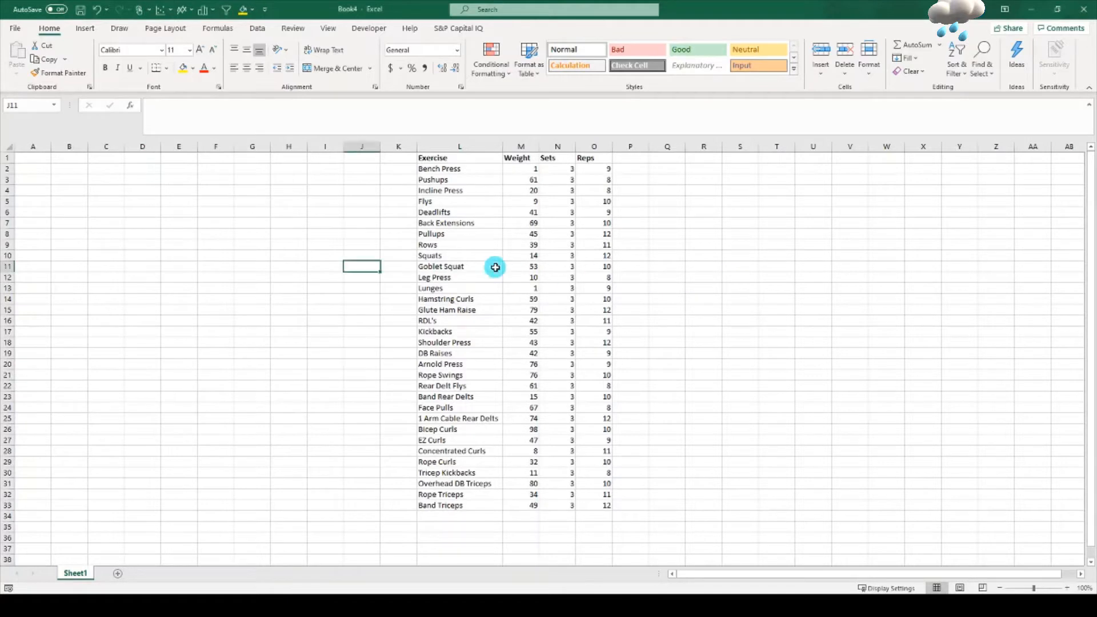
# Step: Examine the exercise names in column L and the weight, sets and reps values beside them
pyautogui.click(466, 193)
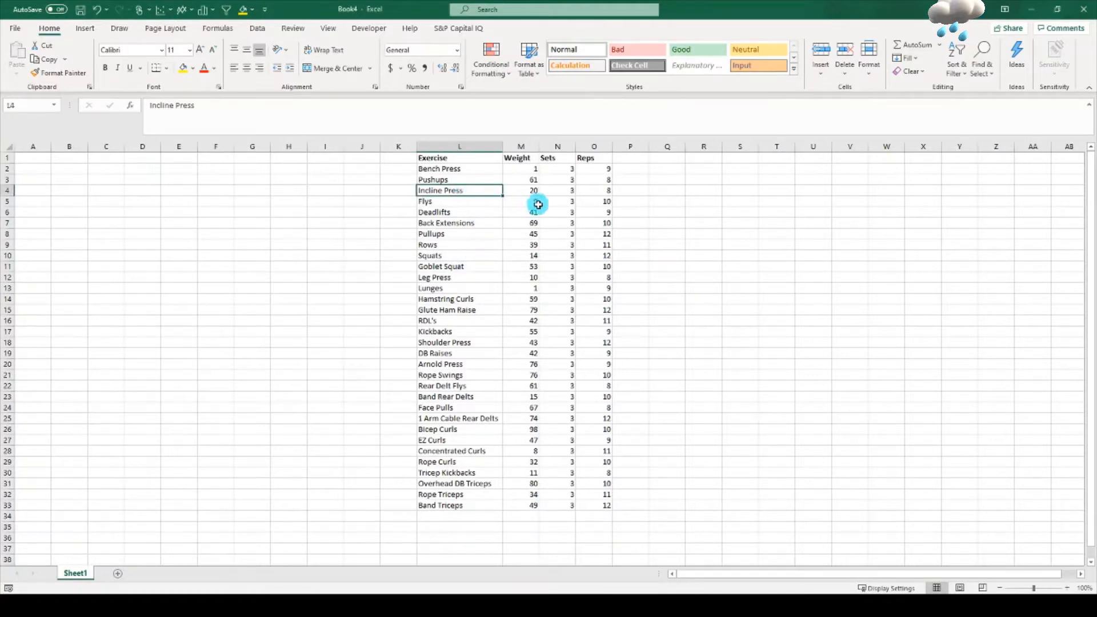
pyautogui.click(649, 194)
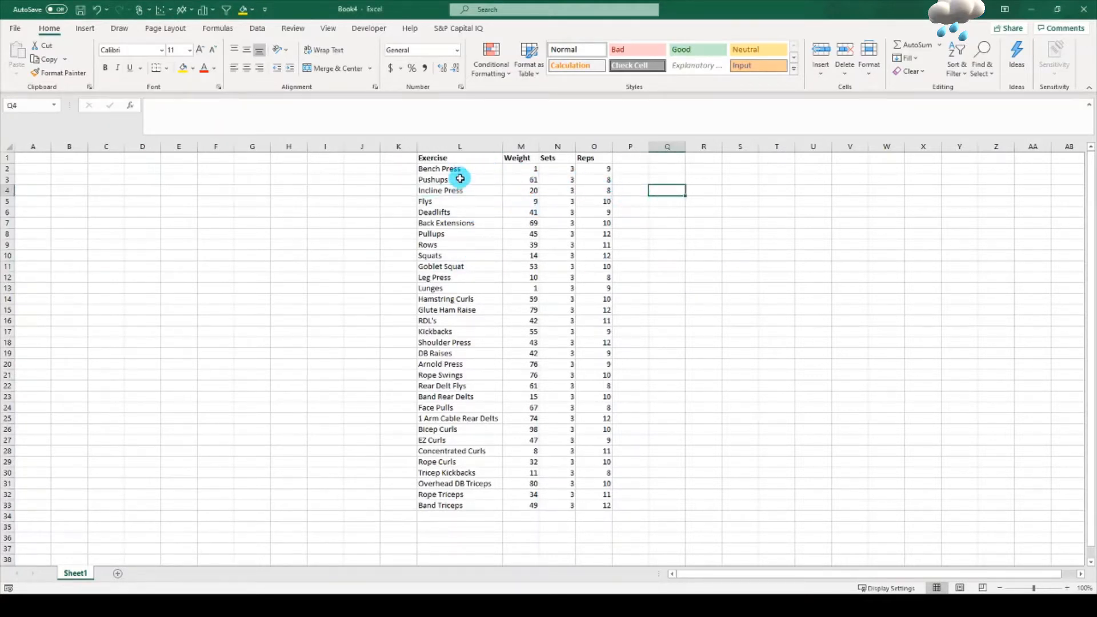
pyautogui.moveTo(459, 169); pyautogui.dragTo(446, 288)
pyautogui.moveTo(448, 472); pyautogui.dragTo(453, 499)
pyautogui.click(619, 190)
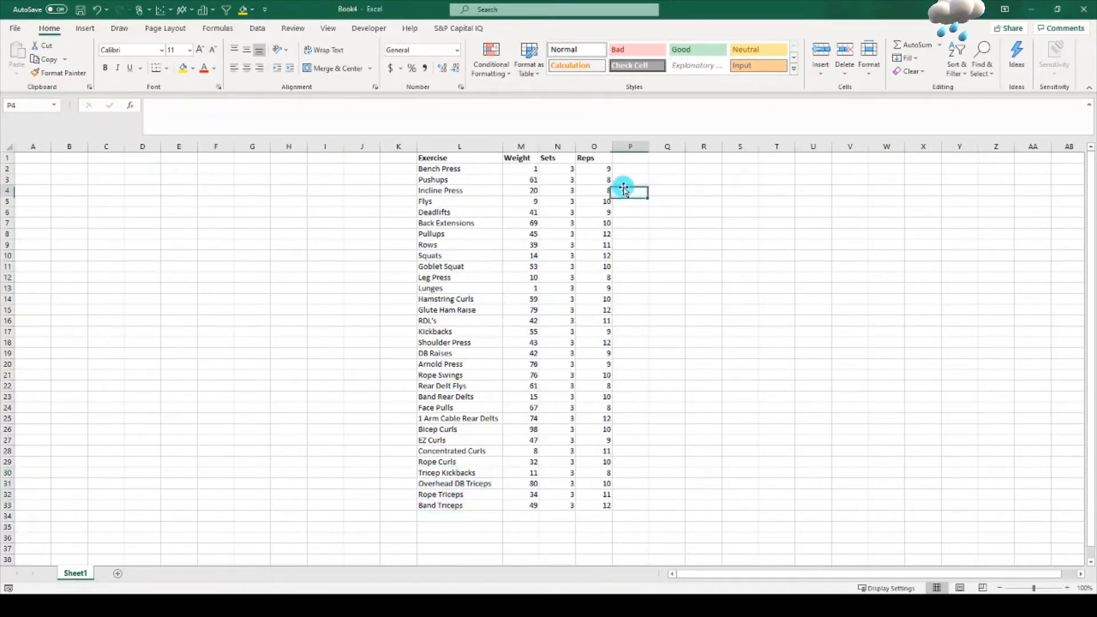
pyautogui.moveTo(512, 176); pyautogui.dragTo(582, 216)
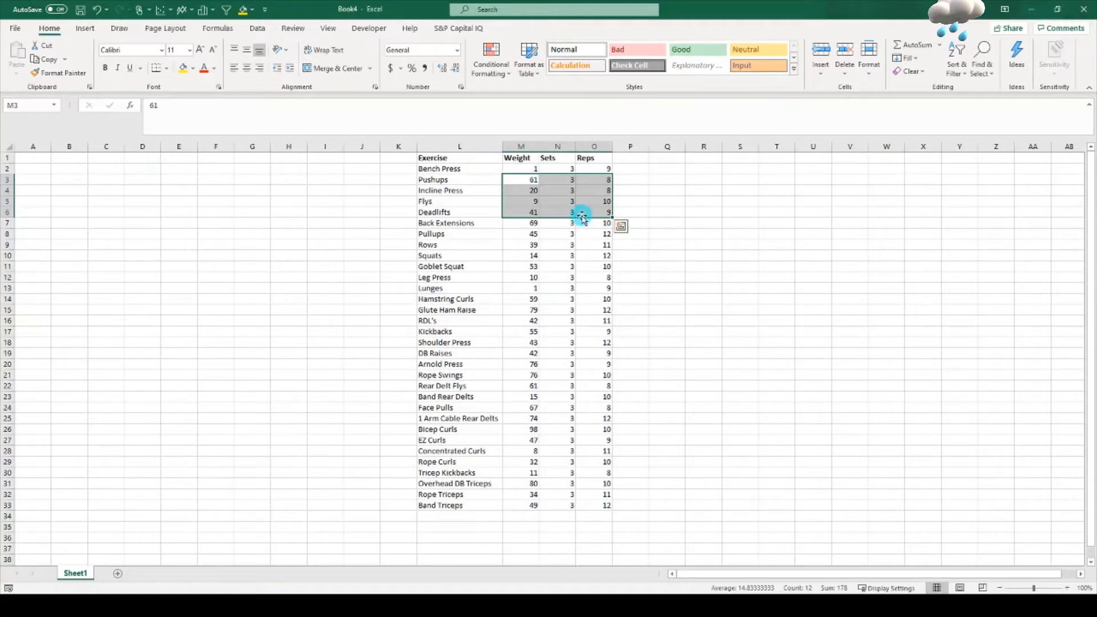
pyautogui.click(641, 193)
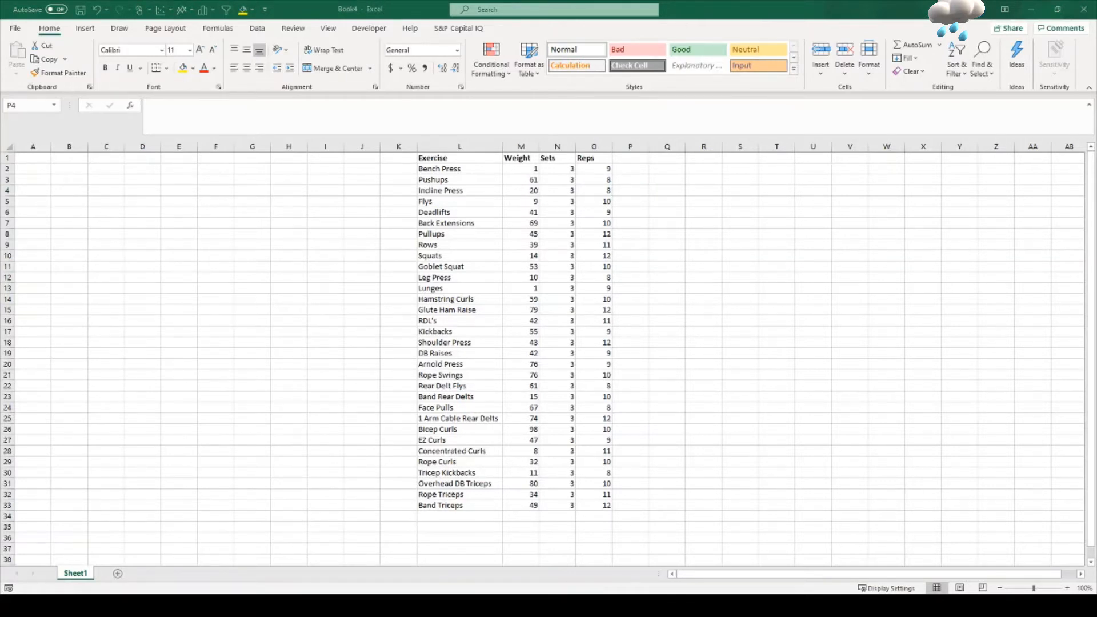
pyautogui.click(450, 183)
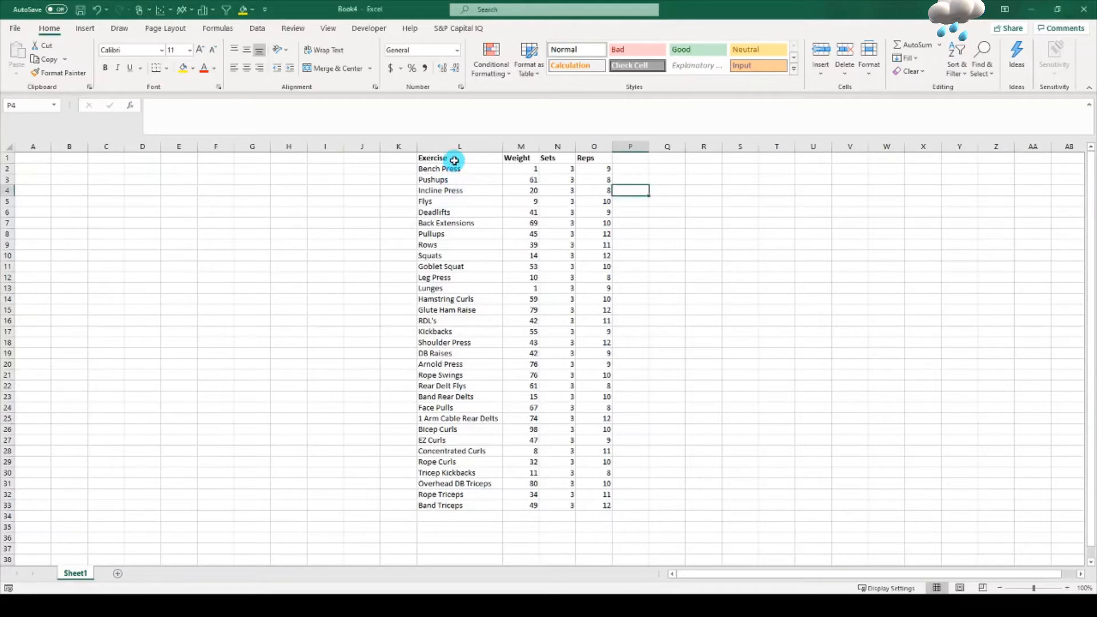
# Step: Copy the Exercise, Weight, Sets and Reps headers from L1:O1 to the range starting at Q1
pyautogui.moveTo(455, 161); pyautogui.dragTo(581, 158)
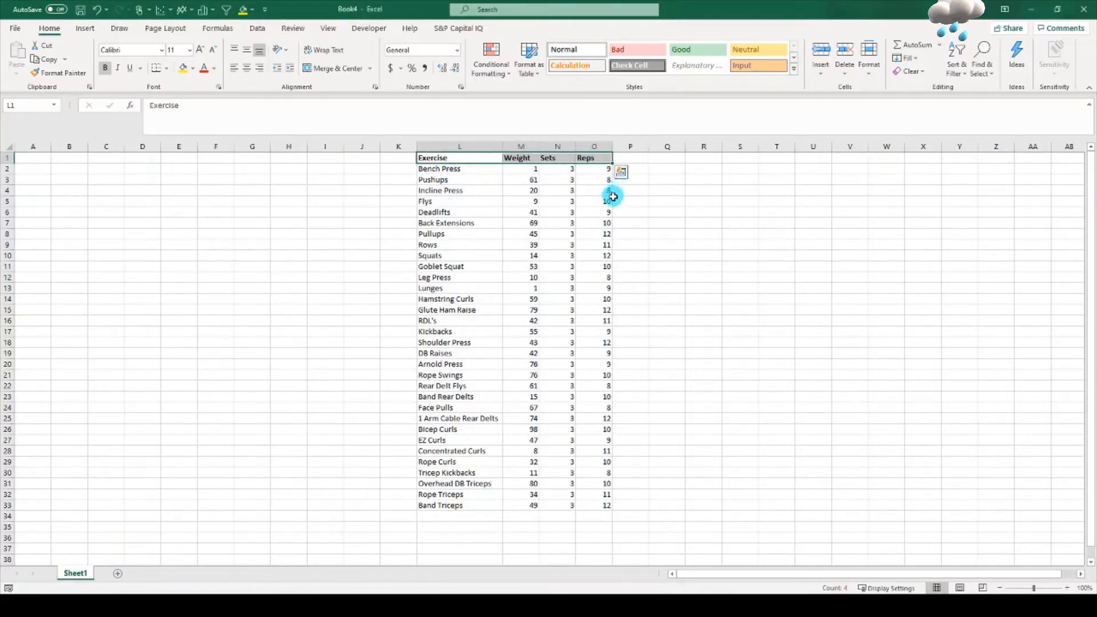
pyautogui.hotkey('ctrl', 'c')
pyautogui.click(667, 160)
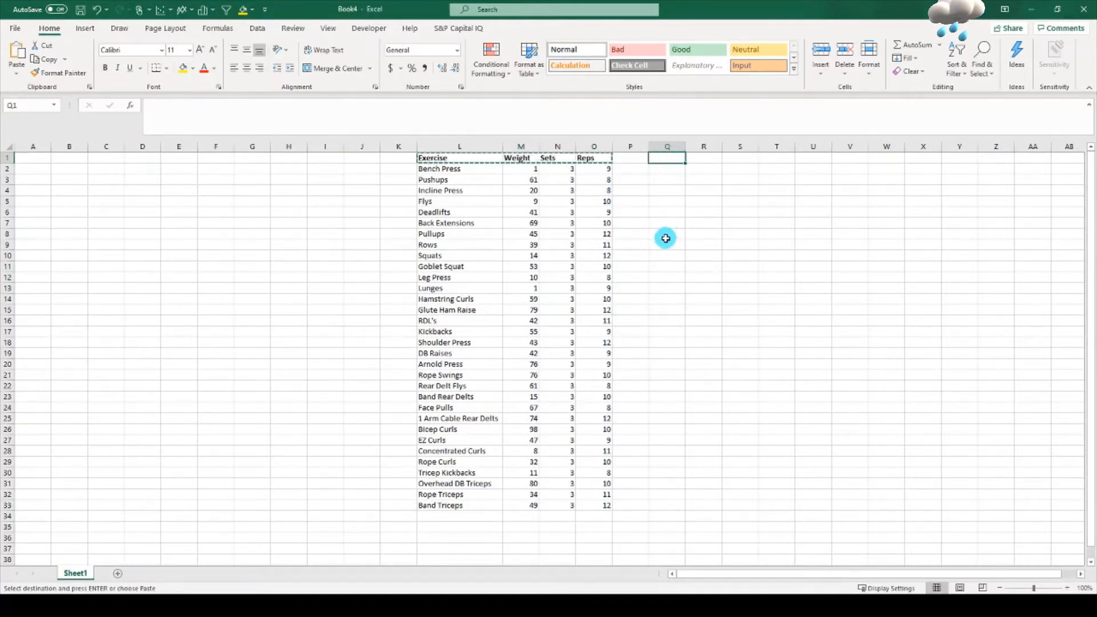
pyautogui.hotkey('ctrl', 'v')
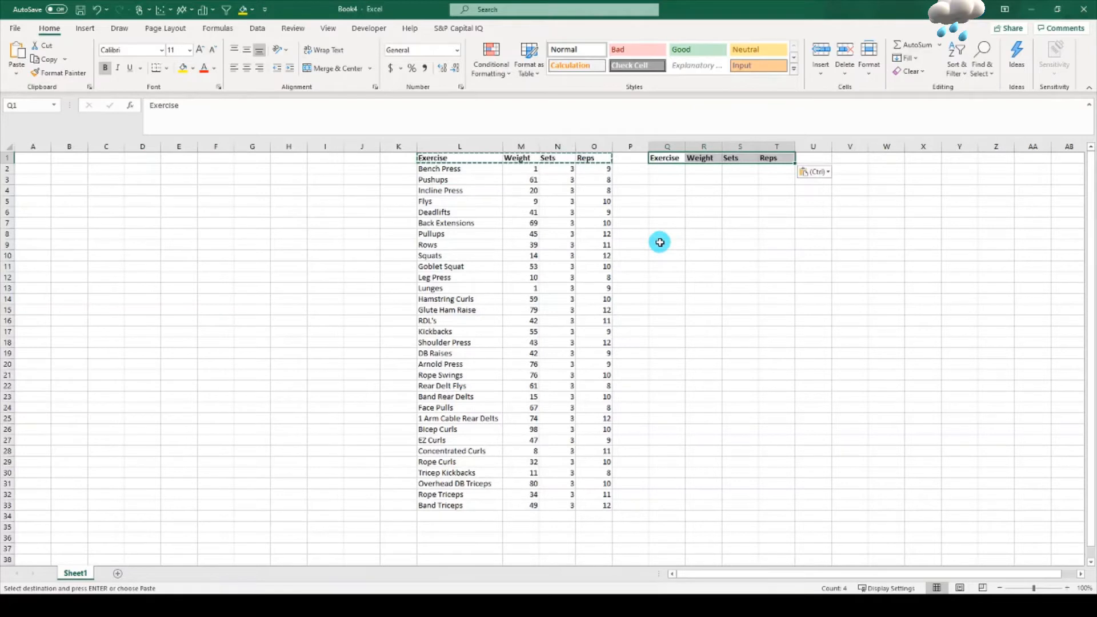
pyautogui.press('Escape')
# Step: Add a bold "Rand" header in cell U1, next to the copied Reps header
pyautogui.click(810, 158)
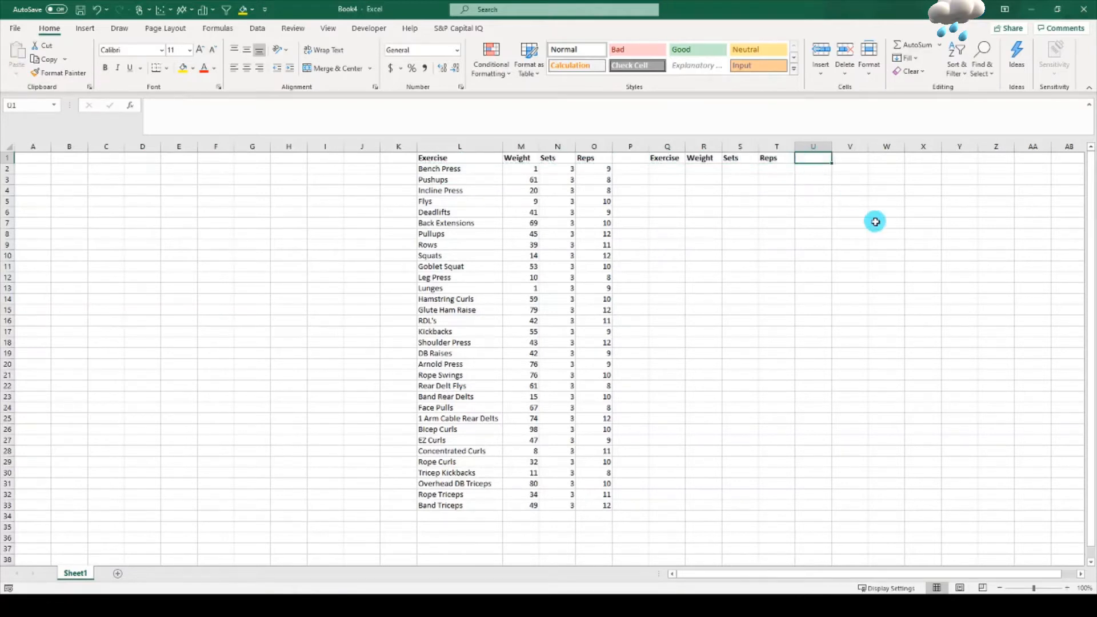
pyautogui.write('Rand')
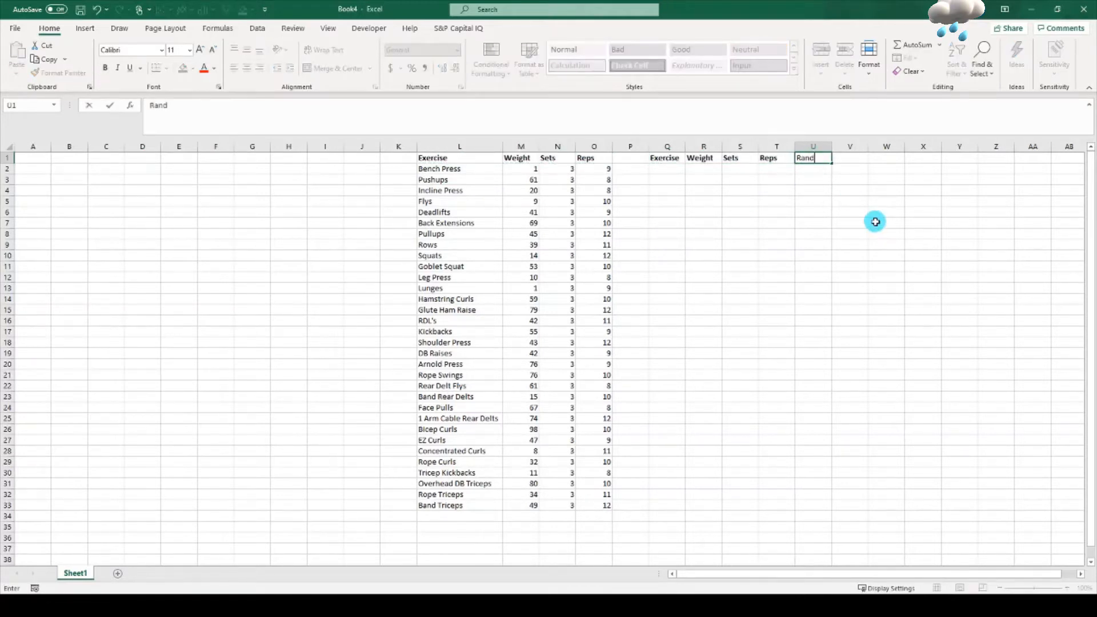
pyautogui.hotkey('ctrl', 'Return')
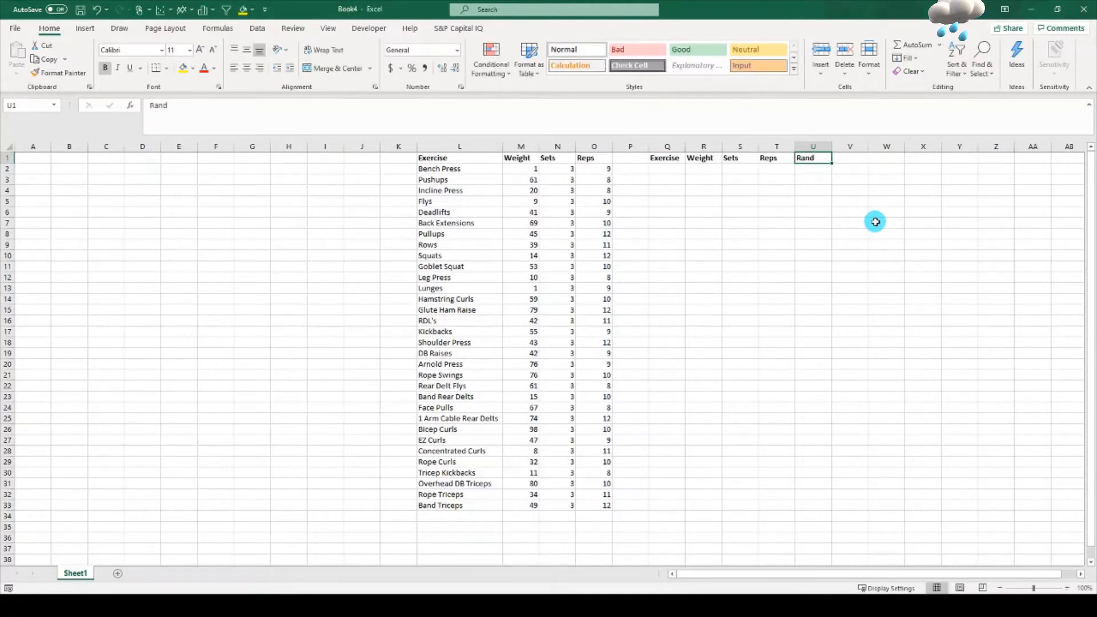
# Step: Copy the five headers from Q1:U1 to row 17, starting at cell Q17, for a second exercise block
pyautogui.click(717, 212)
pyautogui.click(670, 156)
pyautogui.moveTo(670, 156); pyautogui.dragTo(811, 158)
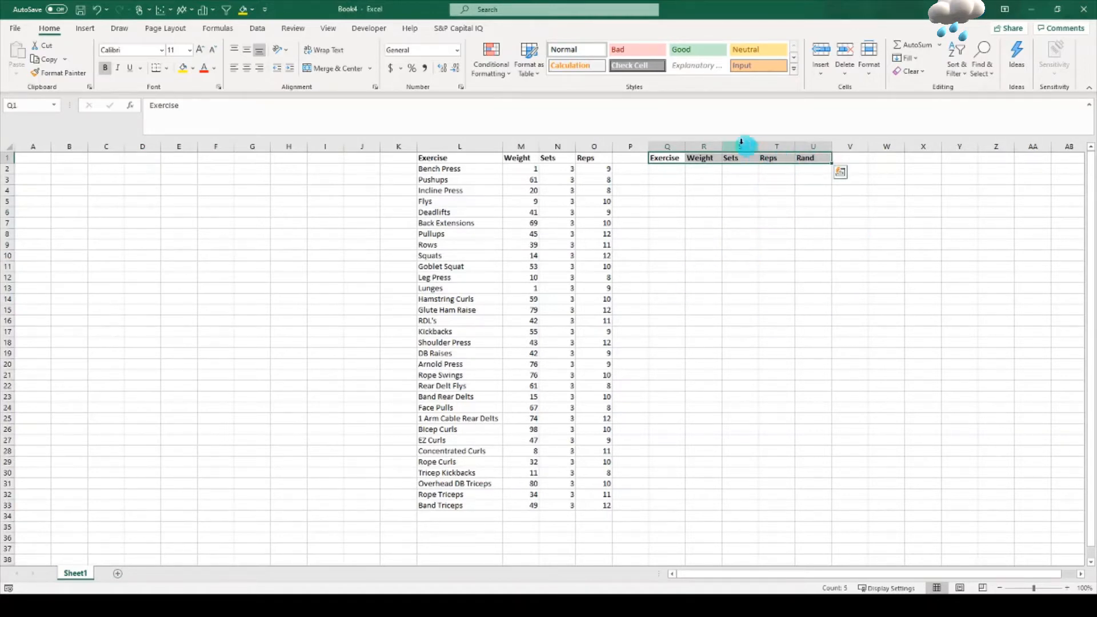
pyautogui.hotkey('ctrl', 'c')
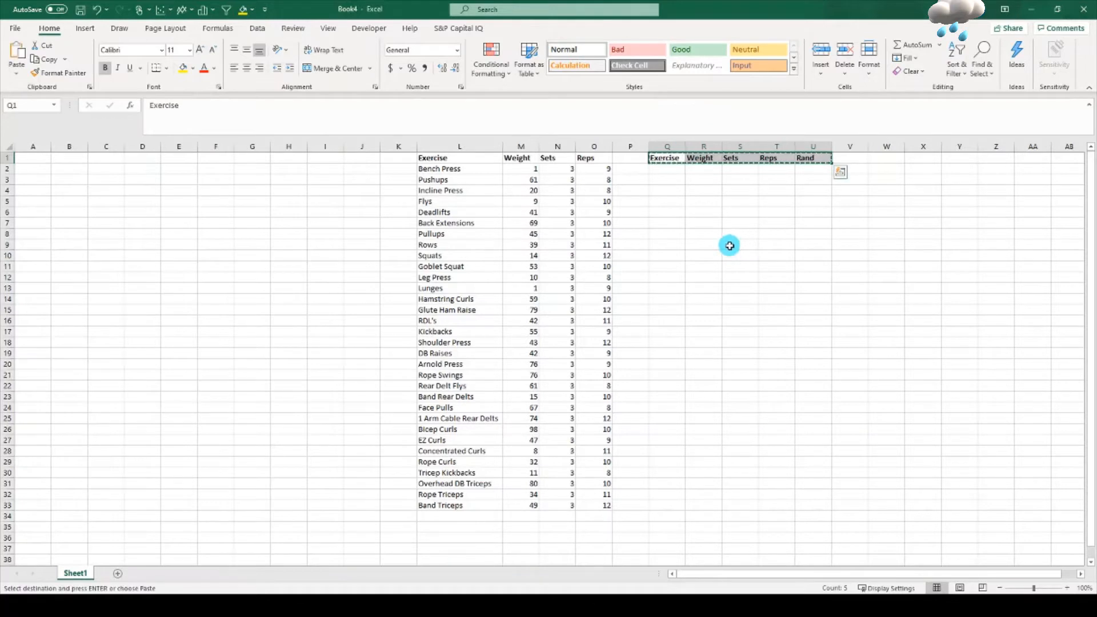
pyautogui.click(665, 331)
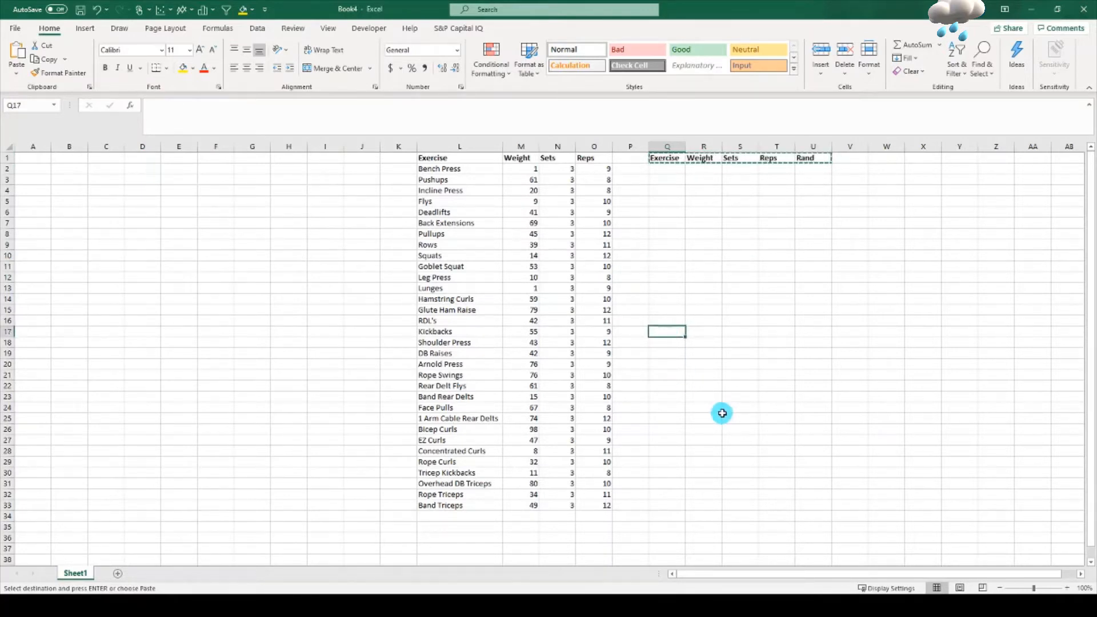
pyautogui.hotkey('ctrl', 'v')
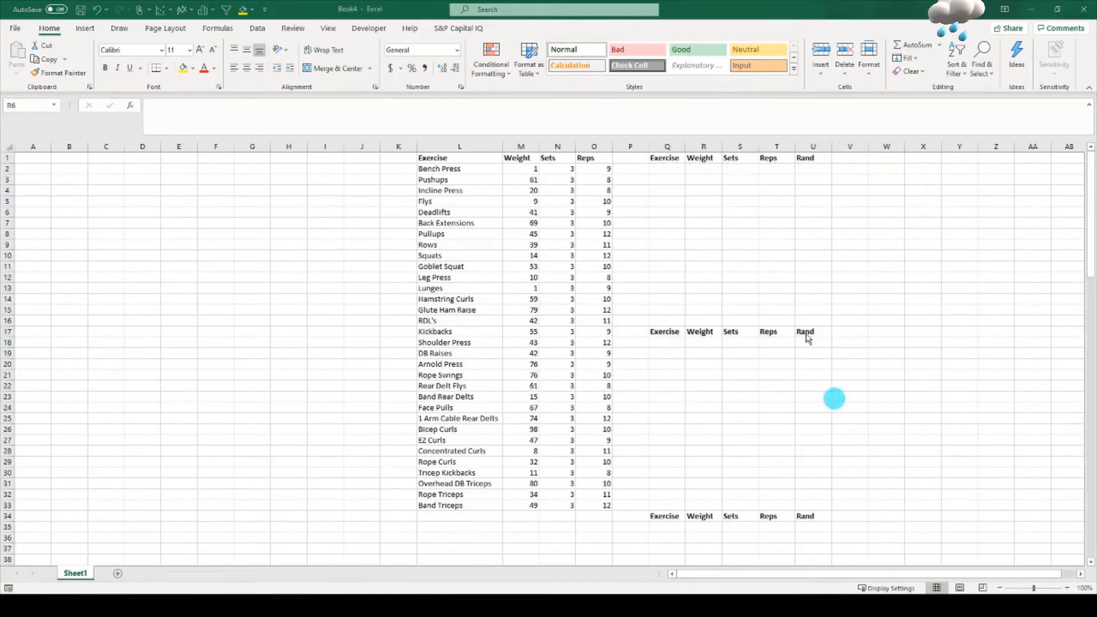
pyautogui.scroll(-10, 787, 274)
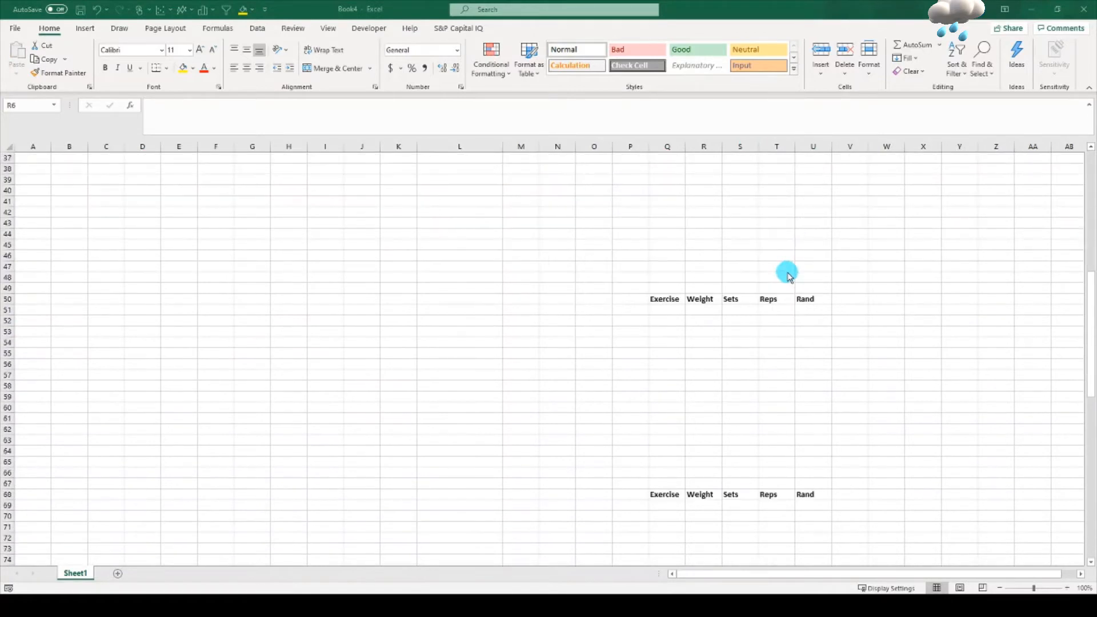
pyautogui.scroll(10, 787, 274)
pyautogui.scroll(-12, 788, 274)
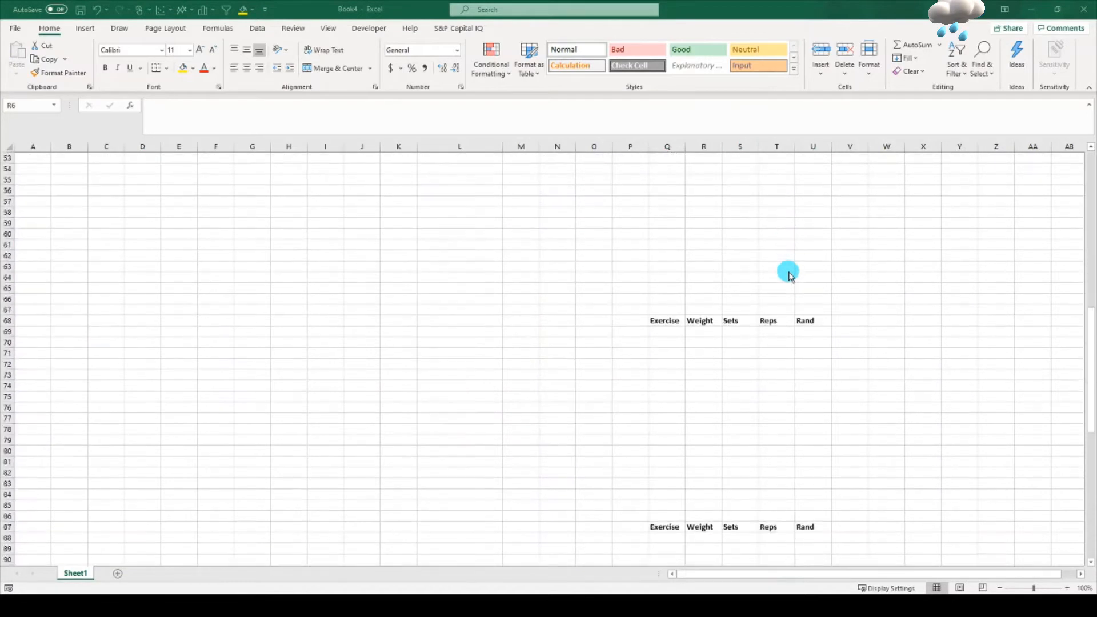
pyautogui.scroll(9, 787, 277)
pyautogui.scroll(3, 782, 284)
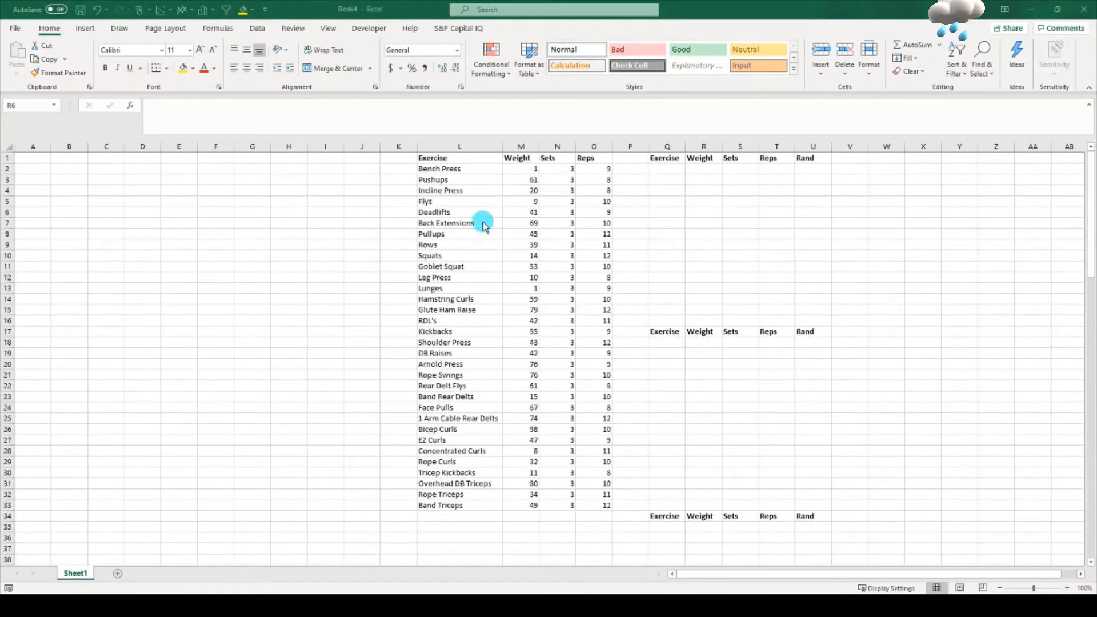
# Step: Copy the exercises Bench Press through Flys (L2:L5) under the first block's Exercise header, starting at Q2
pyautogui.moveTo(451, 168); pyautogui.dragTo(449, 201)
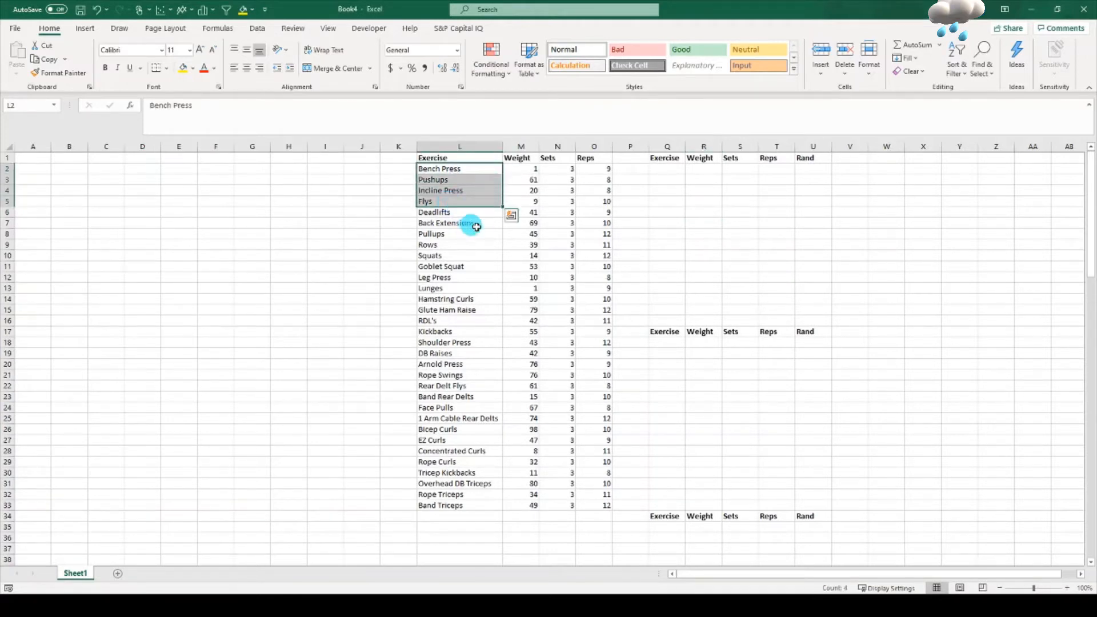
pyautogui.hotkey('ctrl', 'c')
pyautogui.click(664, 169)
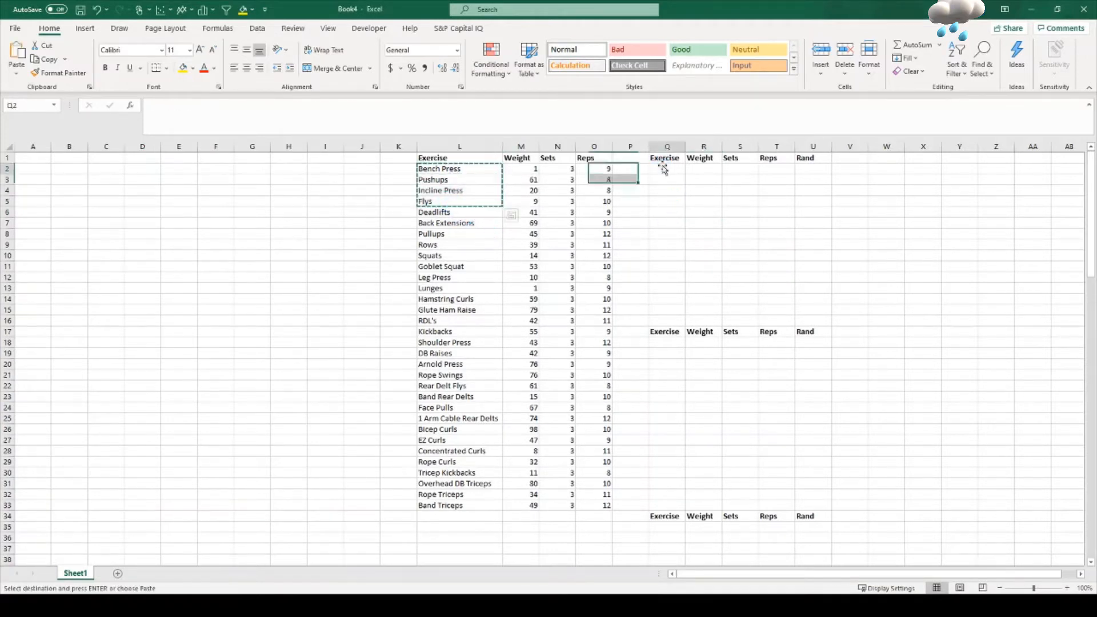
pyautogui.hotkey('ctrl', 'v')
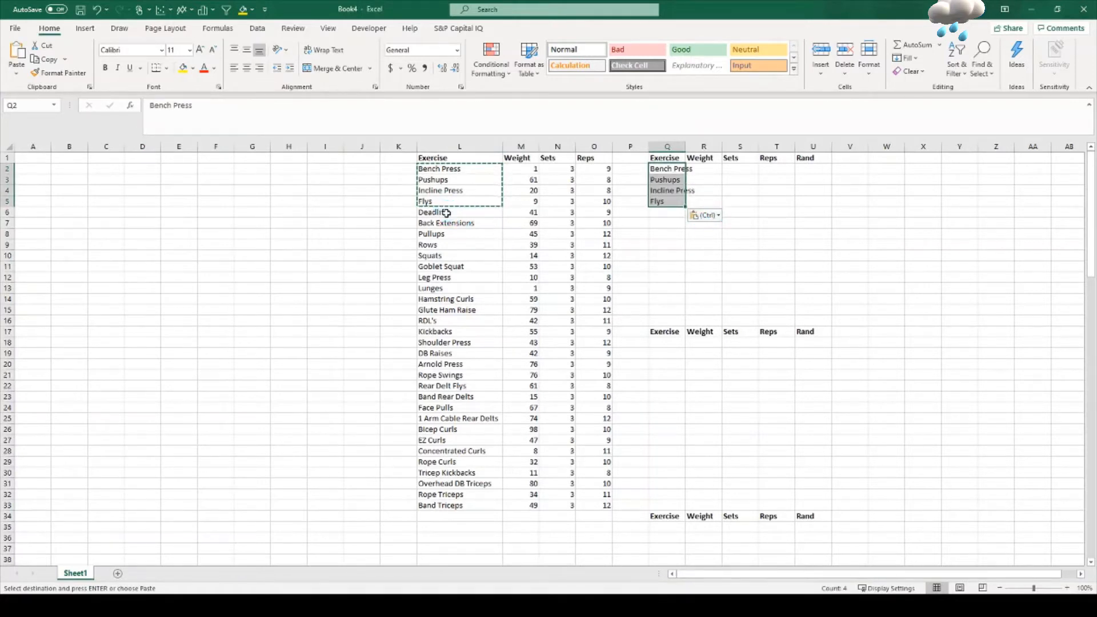
# Step: Copy the exercises Deadlifts through Rows (L6:L9) under the second block's Exercise header, starting at Q18
pyautogui.moveTo(448, 212); pyautogui.dragTo(445, 250)
pyautogui.hotkey('ctrl', 'c')
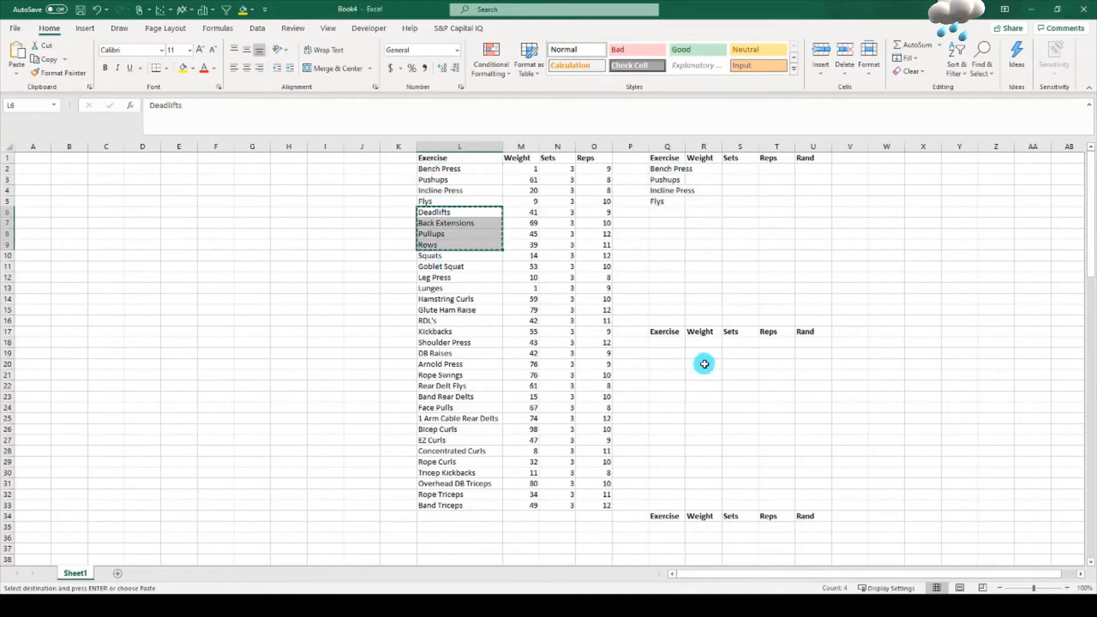
pyautogui.click(666, 342)
pyautogui.hotkey('ctrl', 'v')
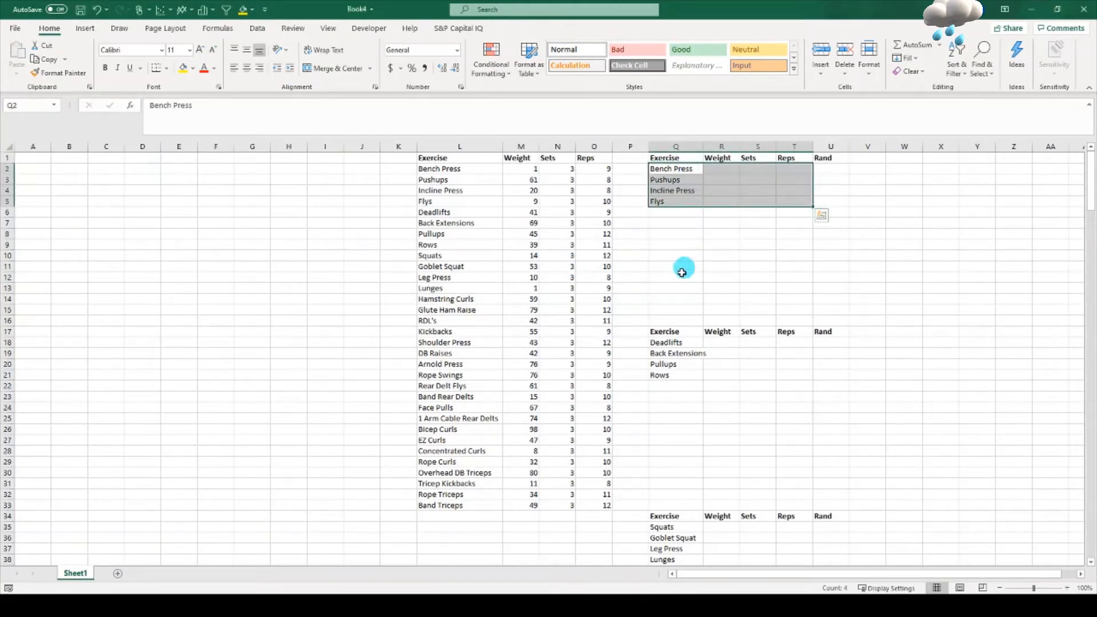
pyautogui.moveTo(665, 342); pyautogui.dragTo(831, 374)
pyautogui.scroll(-4, 788, 395)
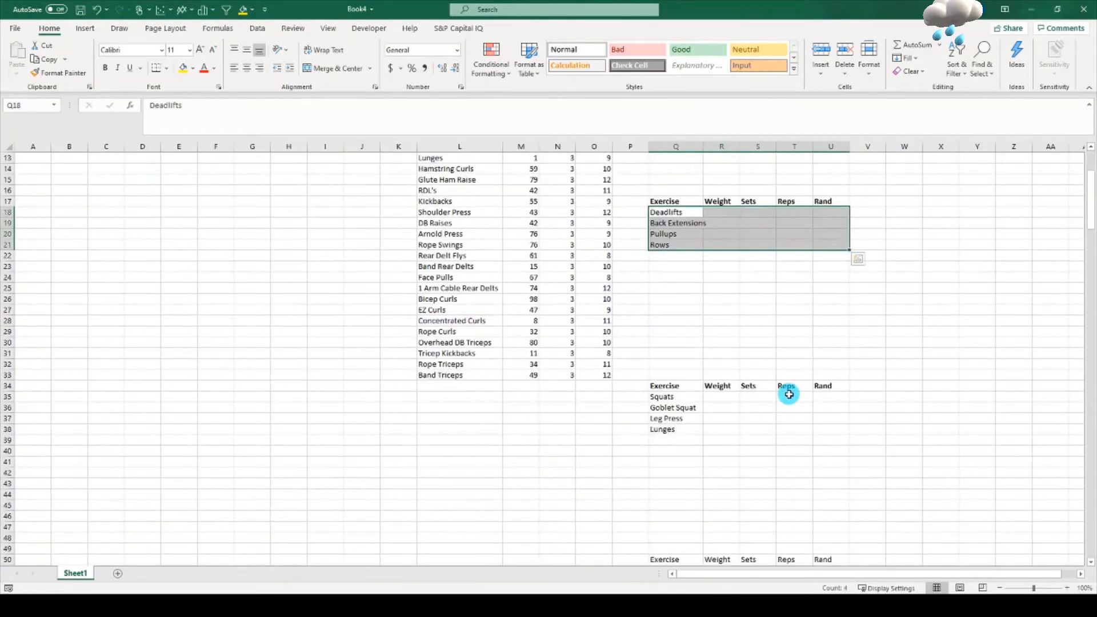
pyautogui.scroll(4, 786, 392)
pyautogui.click(800, 256)
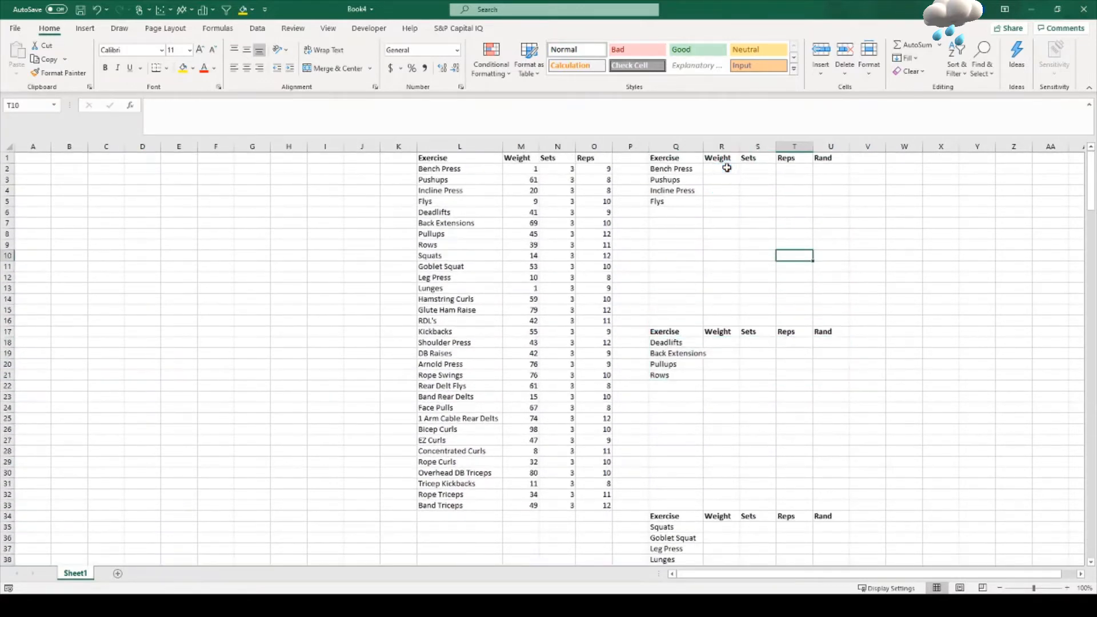
# Step: Start a VLOOKUP formula in the first block's Weight cell R2, using the exercise in $Q2 as the lookup value
pyautogui.click(722, 167)
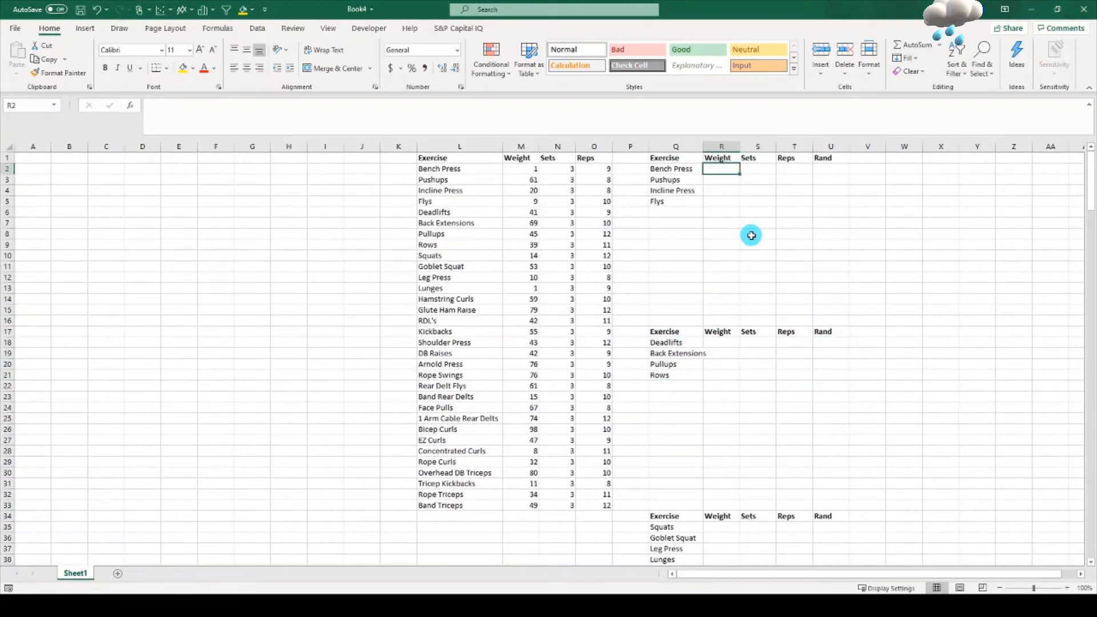
pyautogui.write('=')
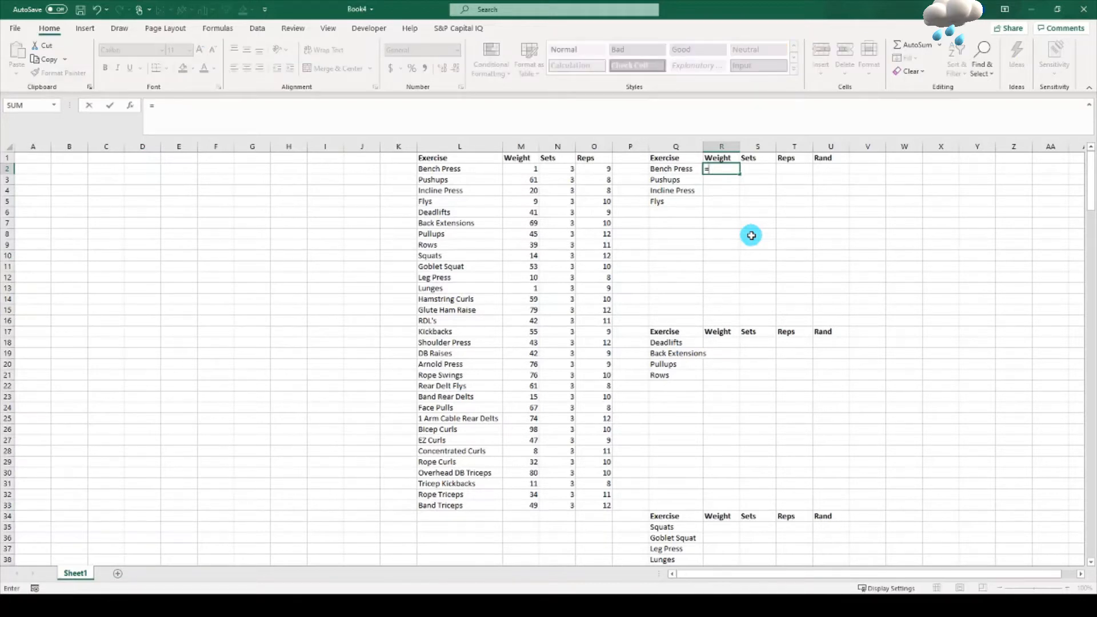
pyautogui.write('vl')
pyautogui.press('Tab')
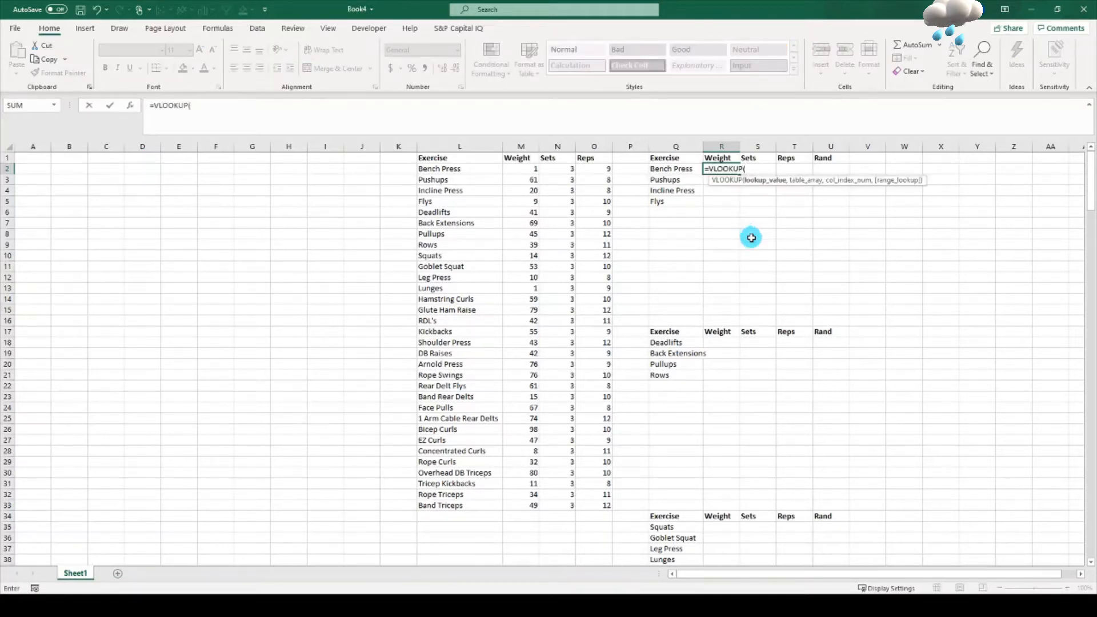
pyautogui.click(668, 169)
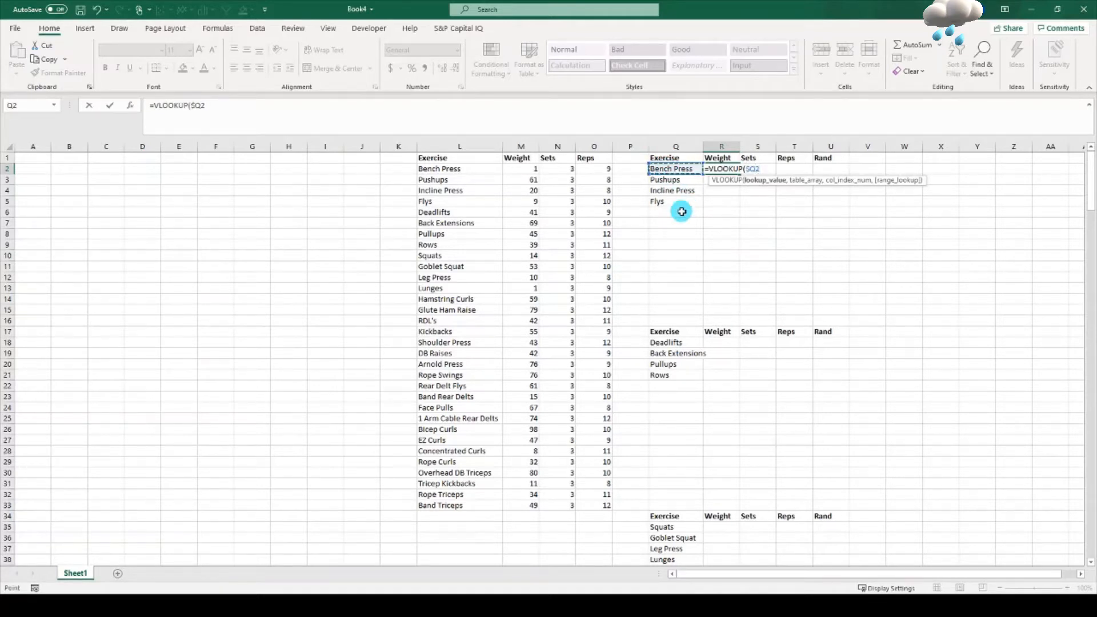
pyautogui.write(',')
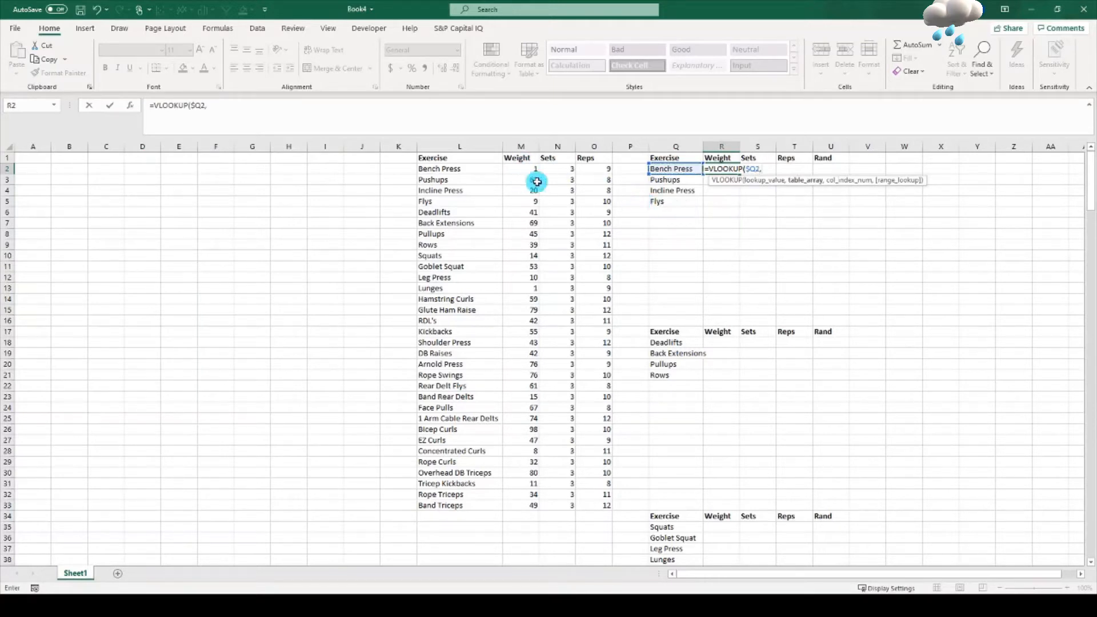
# Step: Set the lookup's table array to the master list's columns with absolute references, $L:$O
pyautogui.click(458, 146)
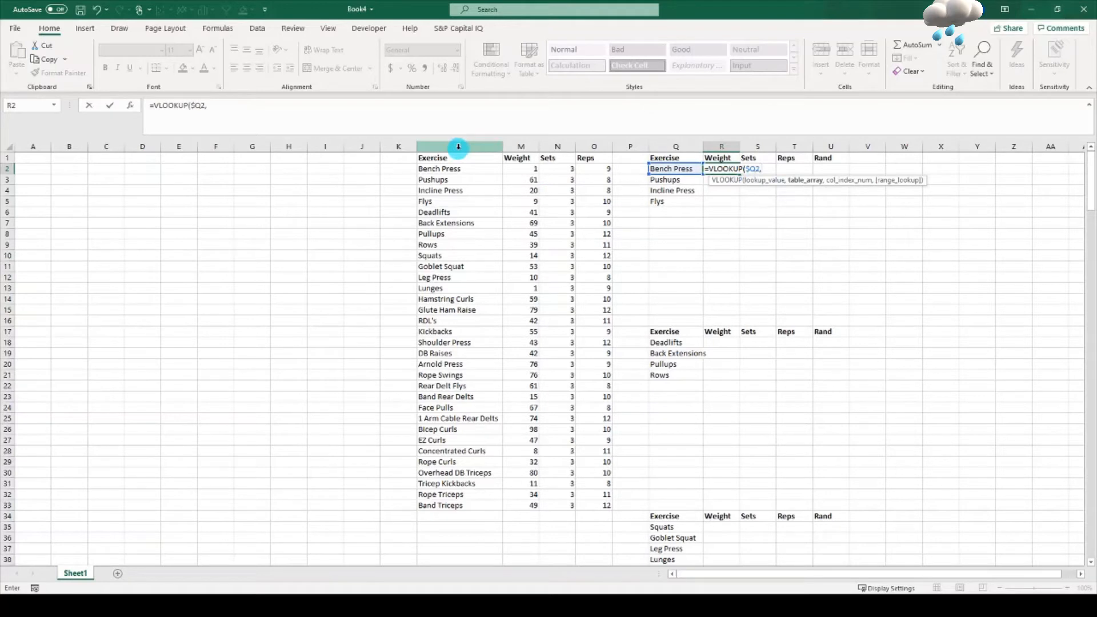
pyautogui.moveTo(462, 146); pyautogui.dragTo(590, 152)
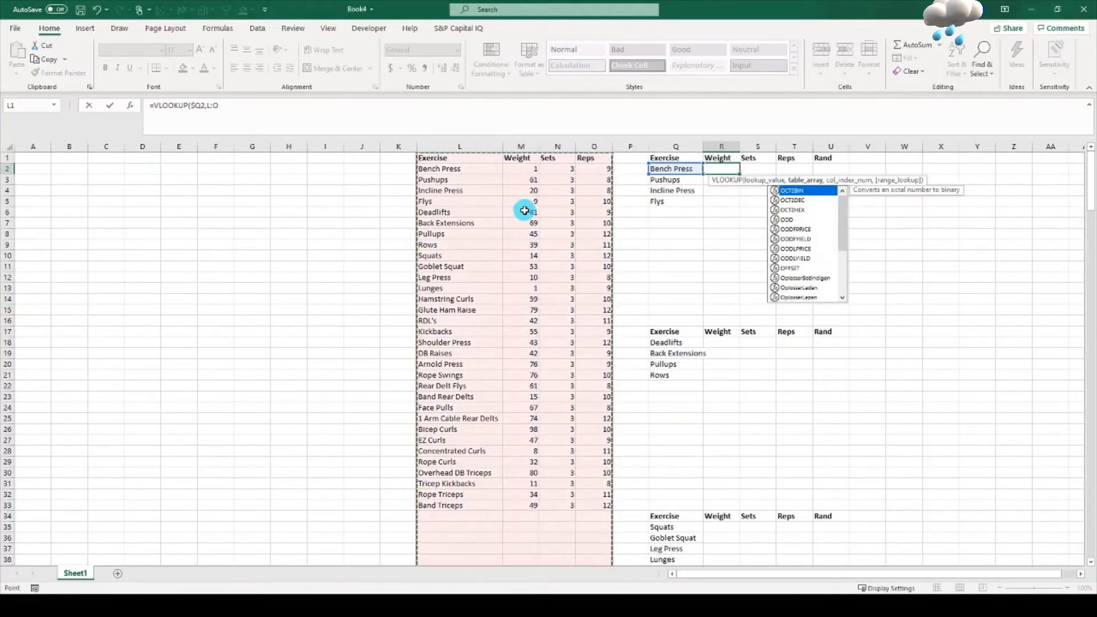
pyautogui.scroll(-3, 524, 211)
pyautogui.scroll(-3, 523, 211)
pyautogui.scroll(5, 521, 213)
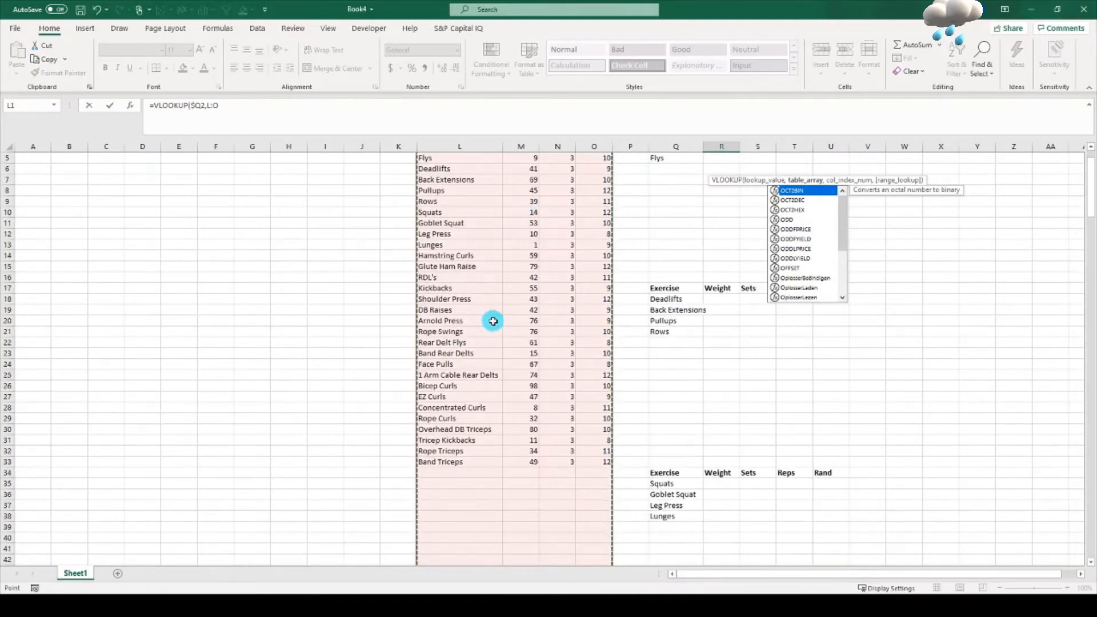
pyautogui.scroll(-5, 485, 317)
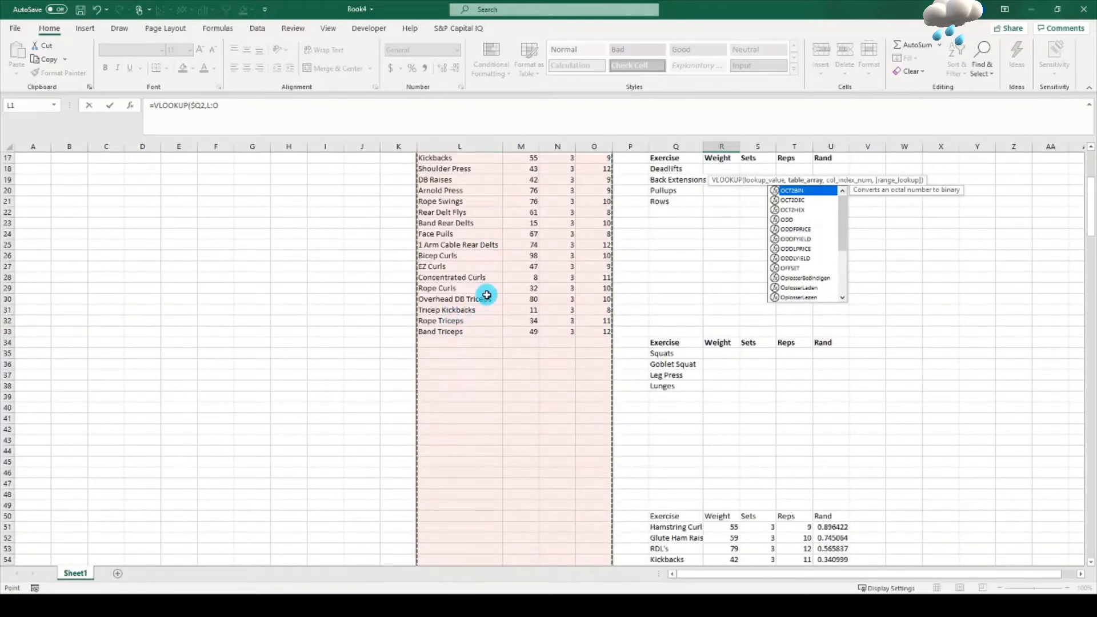
pyautogui.scroll(5, 682, 318)
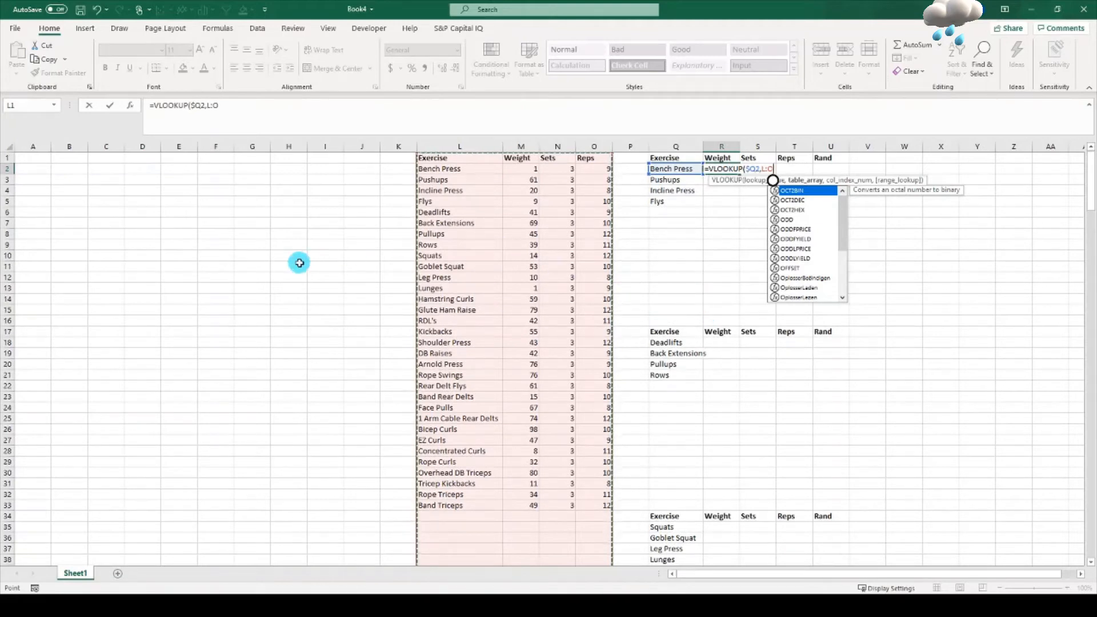
pyautogui.press('F4')
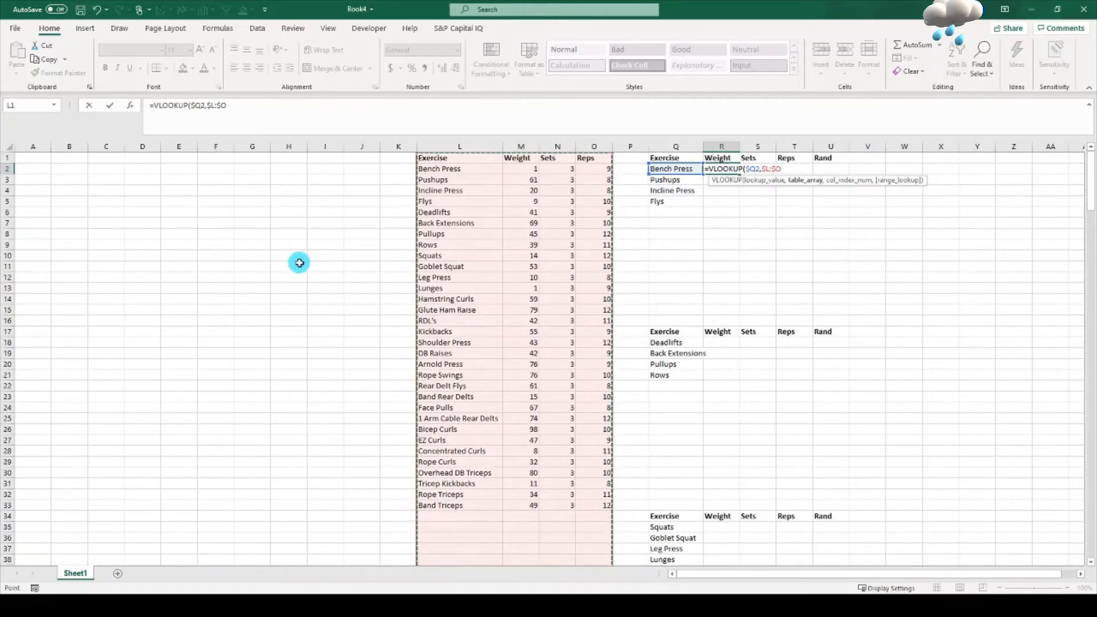
# Step: Complete the R2 lookup with column index 2 and FALSE for an exact match
pyautogui.write(',')
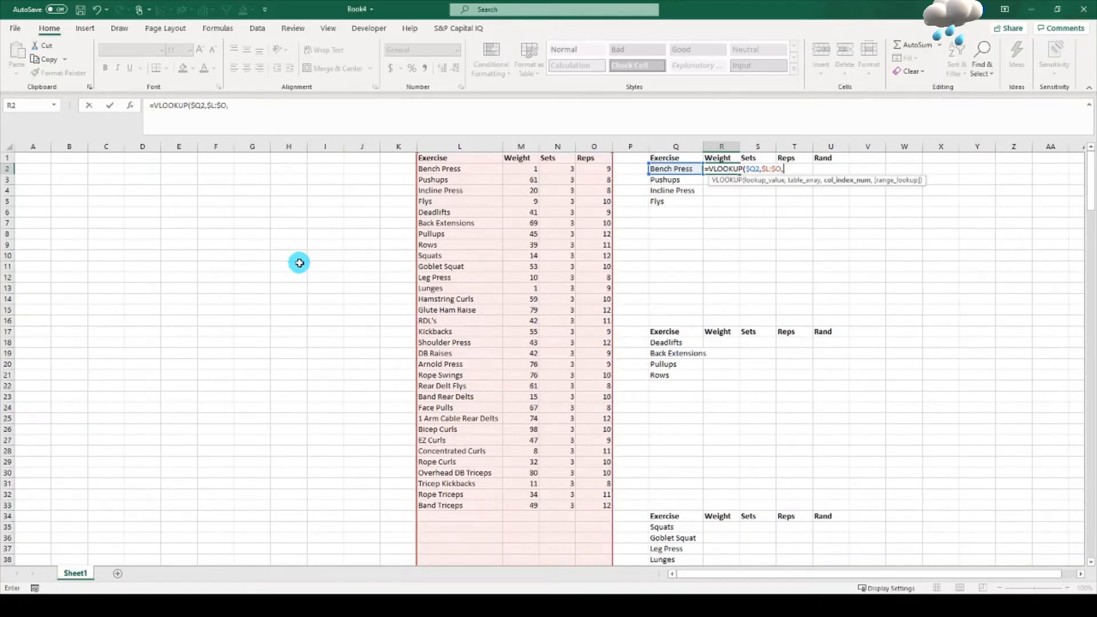
pyautogui.write('2,')
pyautogui.press('Down')
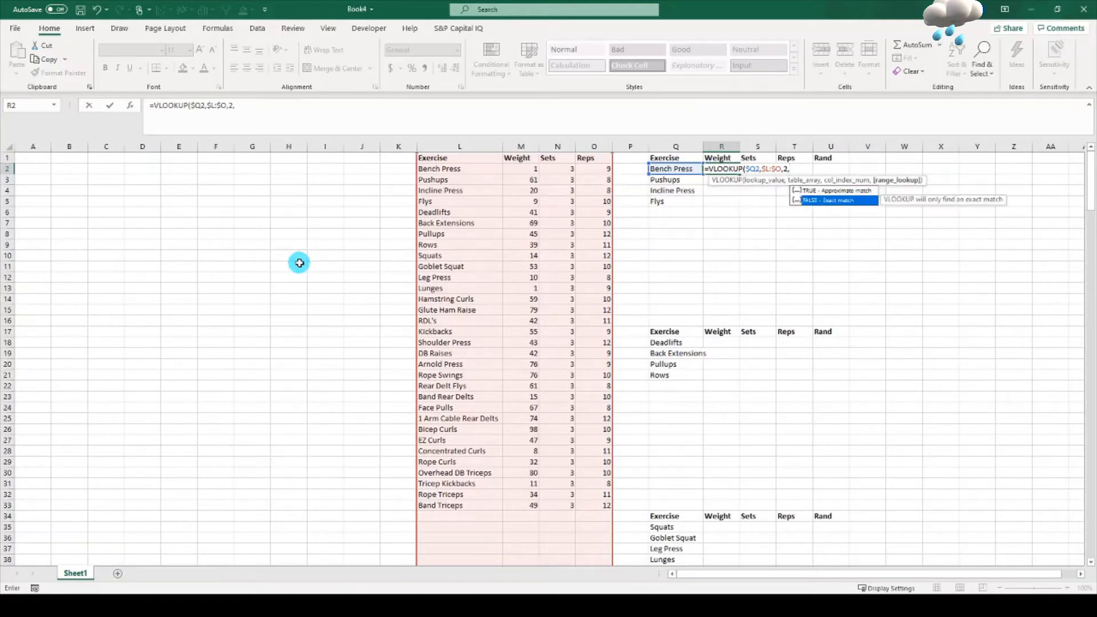
pyautogui.press('Tab')
pyautogui.write(')')
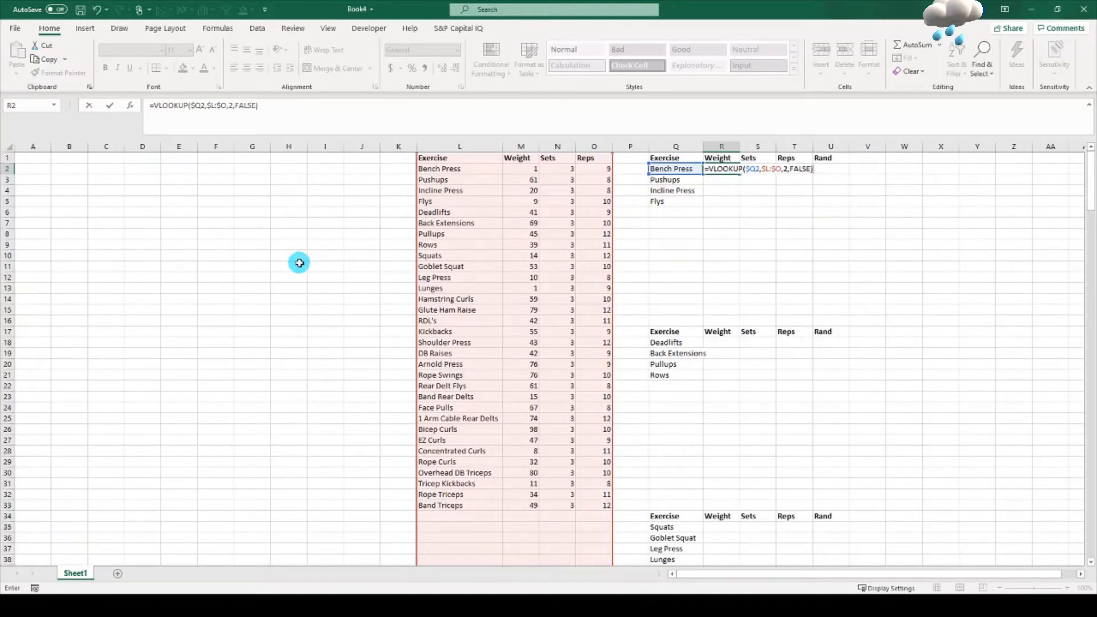
pyautogui.hotkey('ctrl', 'Return')
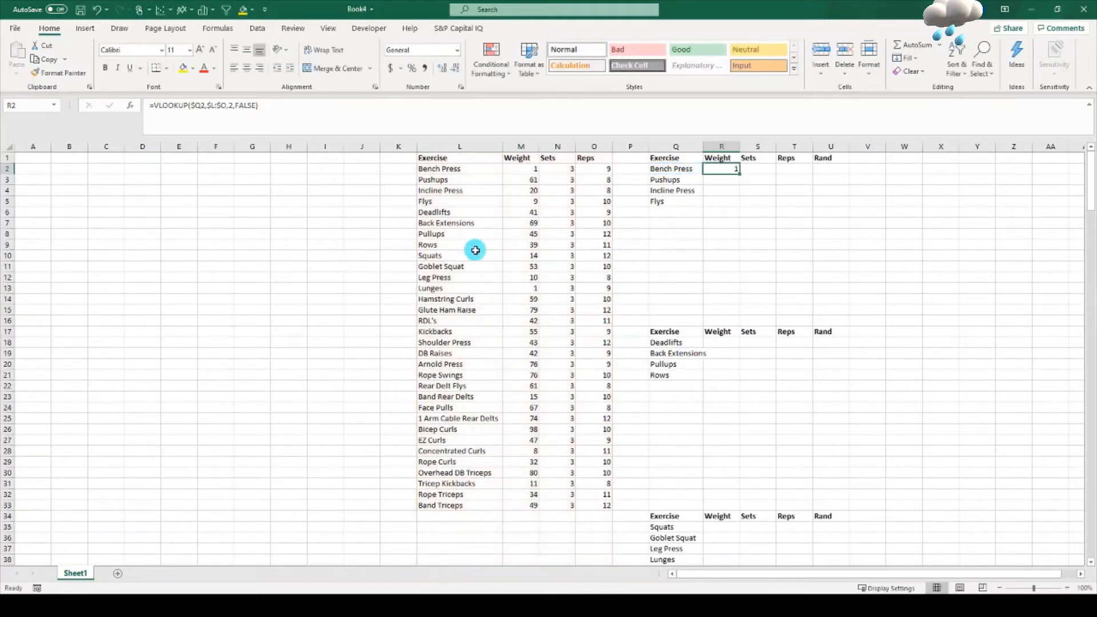
# Step: Fill the Weight lookup from R2 across to T2 and change the column index in Sets cell S2 to 3
pyautogui.moveTo(738, 175); pyautogui.dragTo(809, 170)
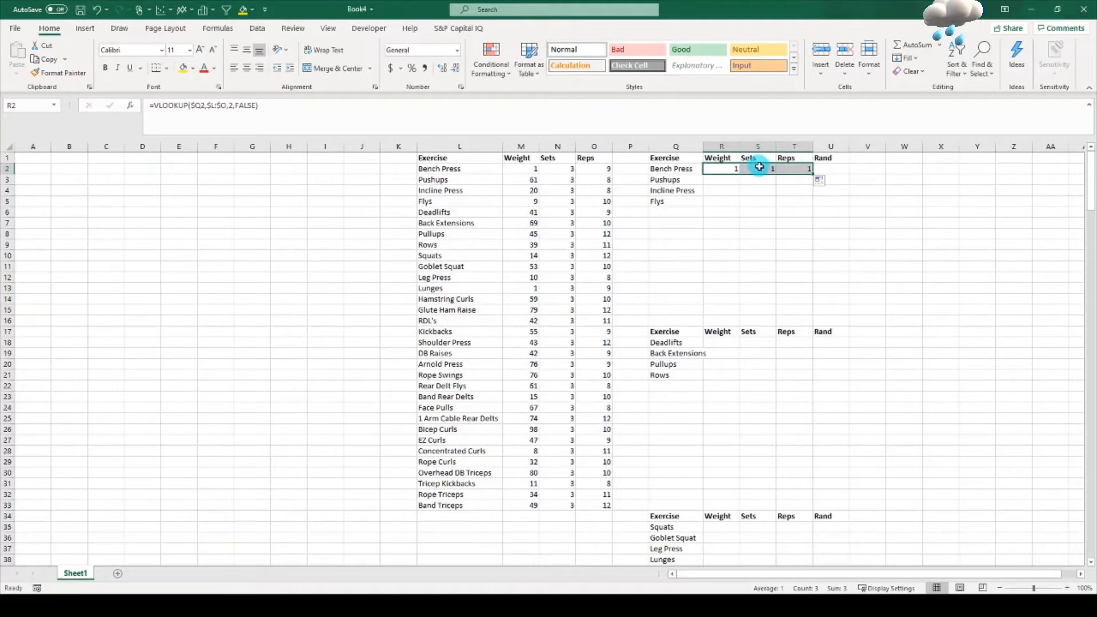
pyautogui.doubleClick(759, 167)
pyautogui.click(825, 169)
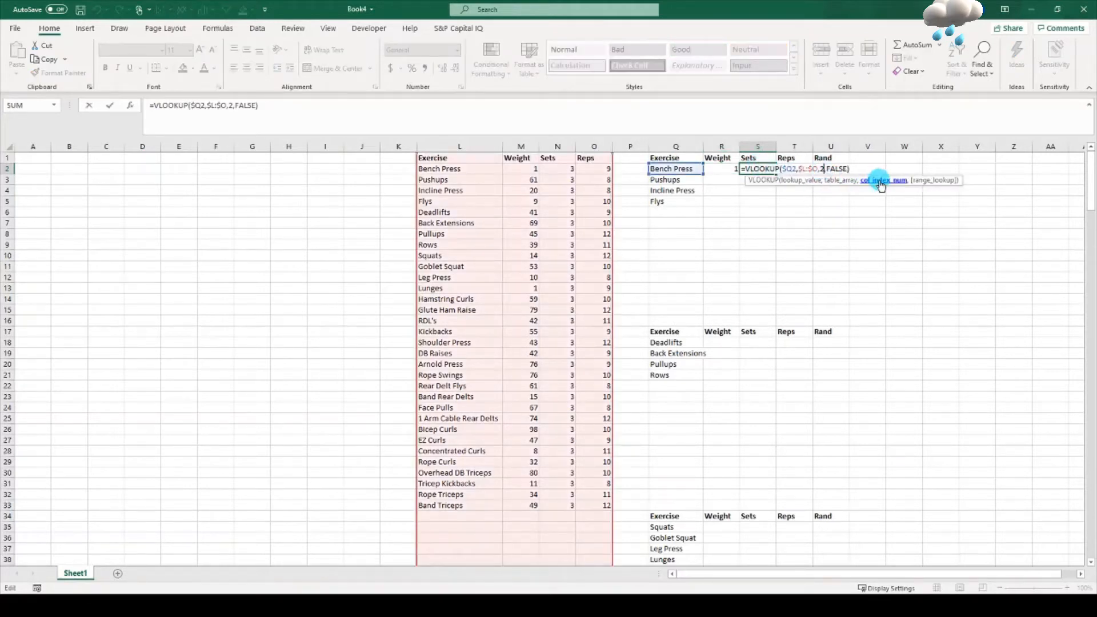
pyautogui.write('3')
pyautogui.press('Tab')
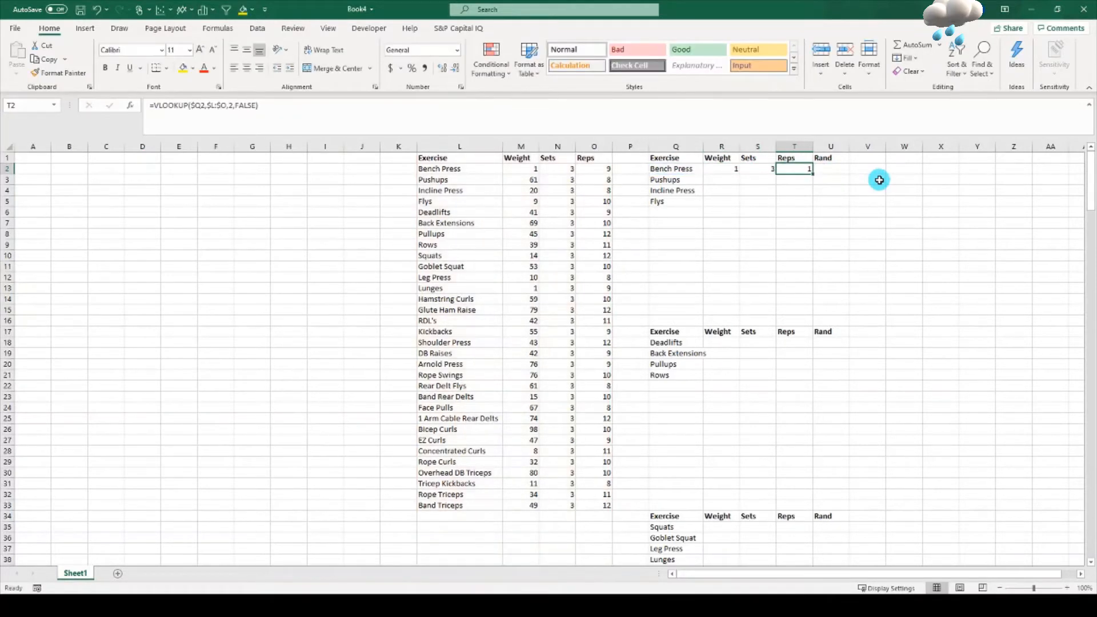
# Step: Change the column index of the lookup in T2 so that it returns the master list's Reps column
pyautogui.press('F2')
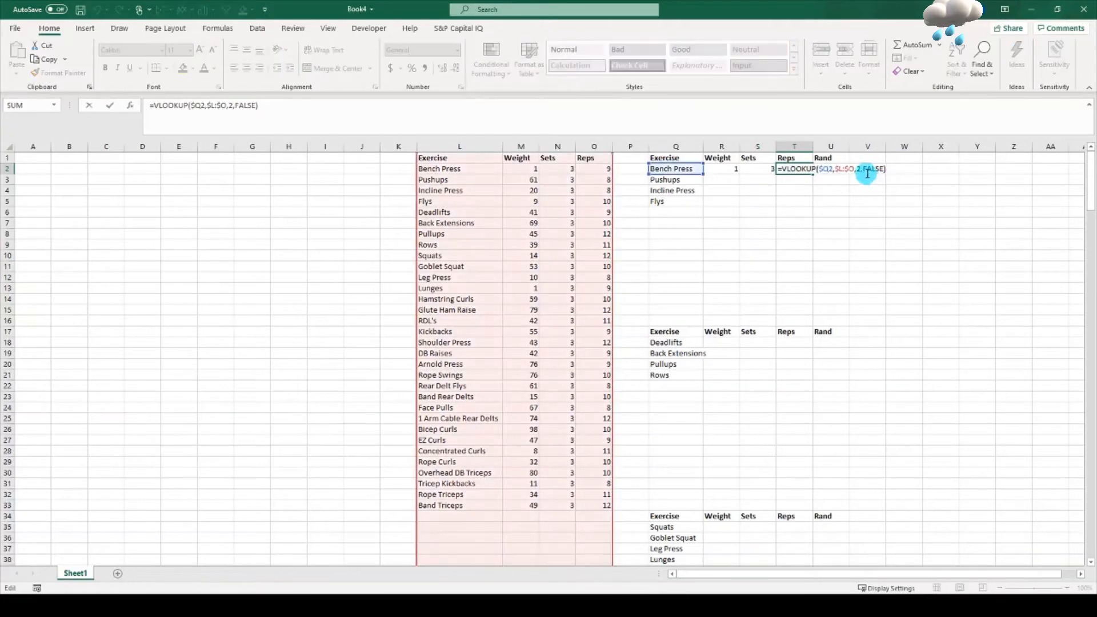
pyautogui.click(861, 169)
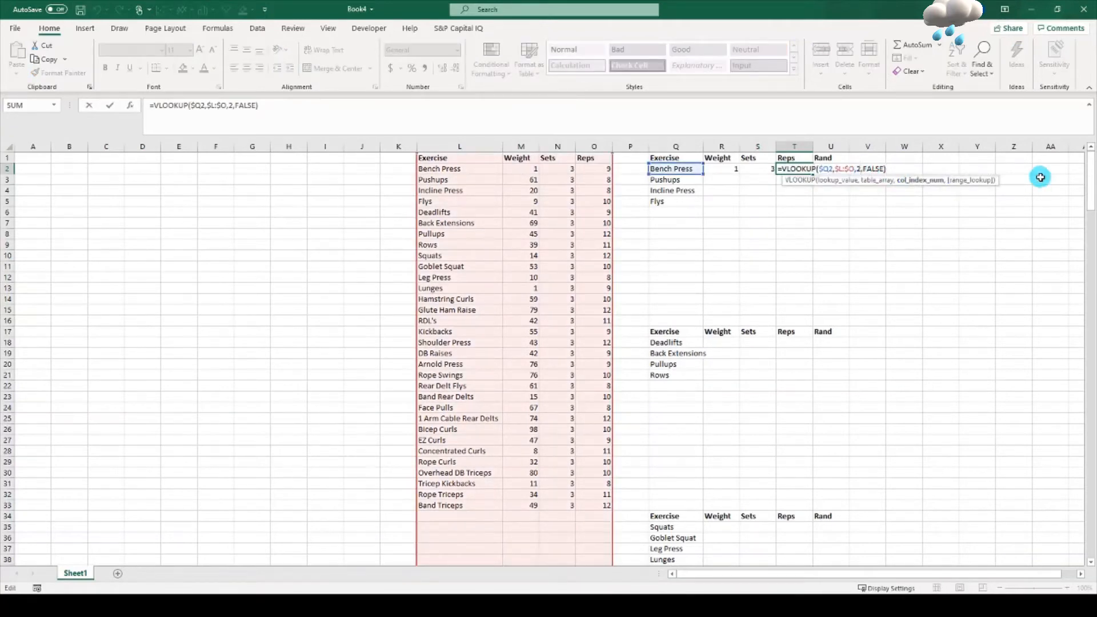
pyautogui.press('Tab')
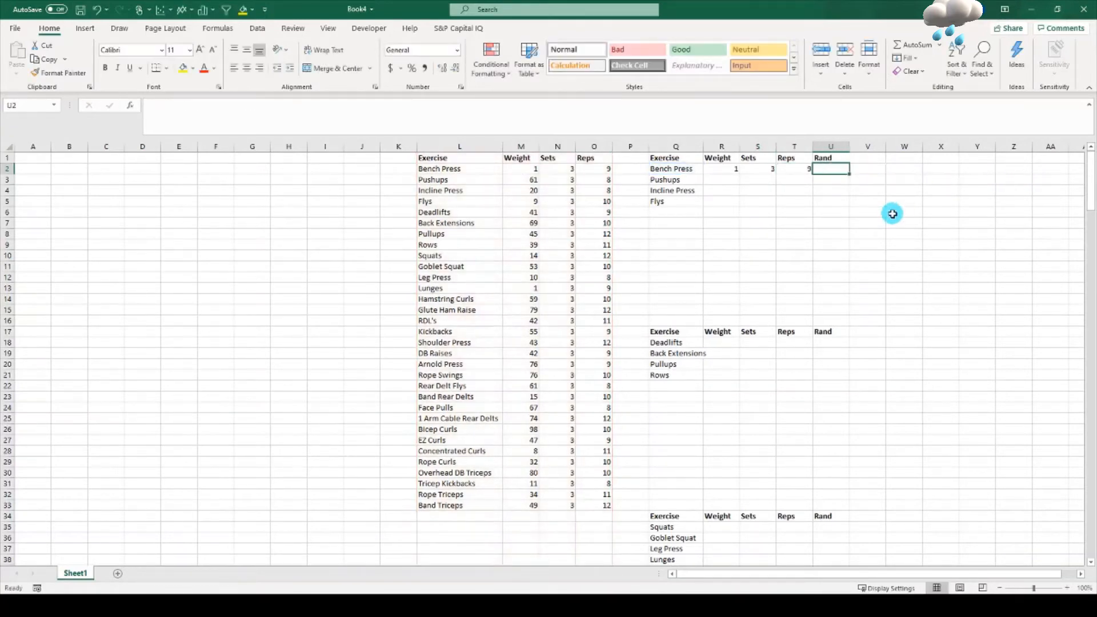
# Step: Enter the formula =RAND() in the first block's Rand cell U2
pyautogui.write('=ran')
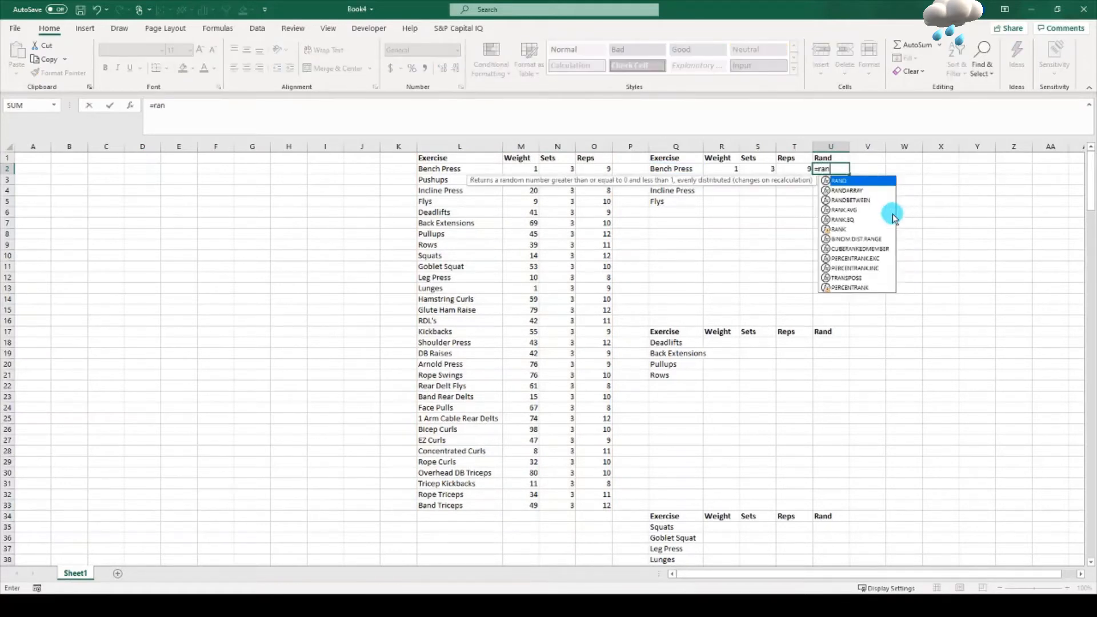
pyautogui.write('d()')
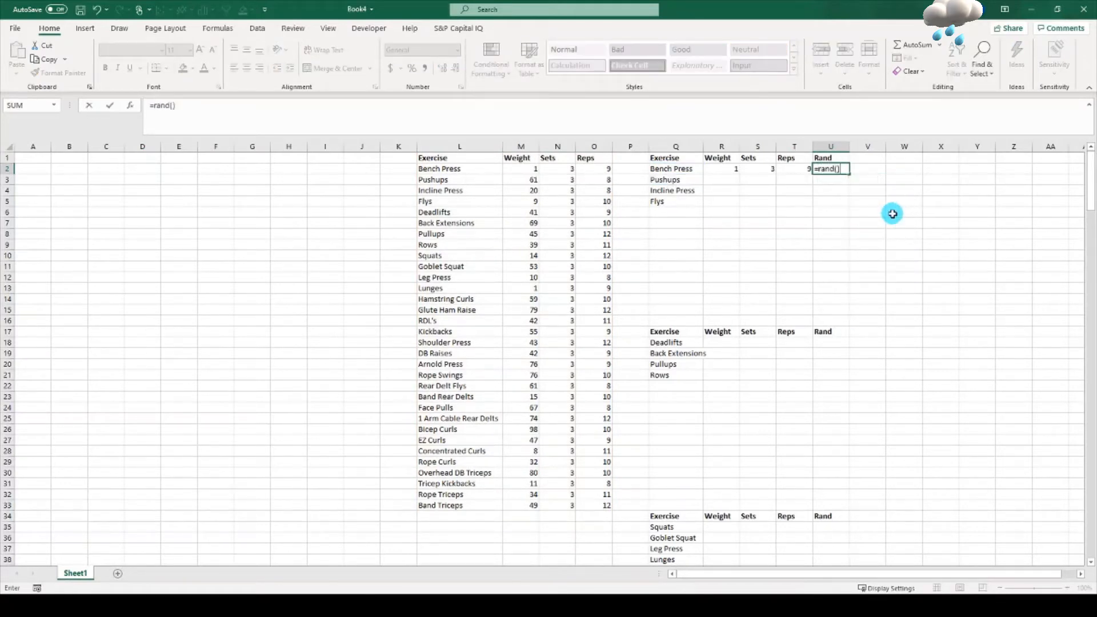
pyautogui.press('Return')
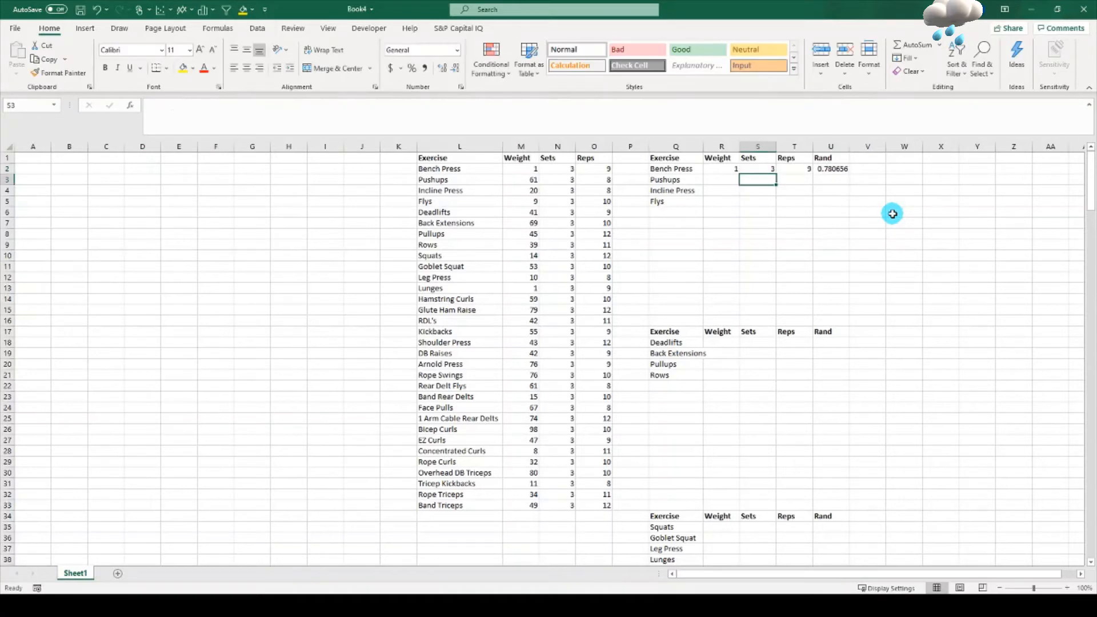
# Step: Fill the Weight, Sets, Reps and Rand formulas from row 2 down through row 5 (R2:U5)
pyautogui.moveTo(714, 167); pyautogui.dragTo(823, 201)
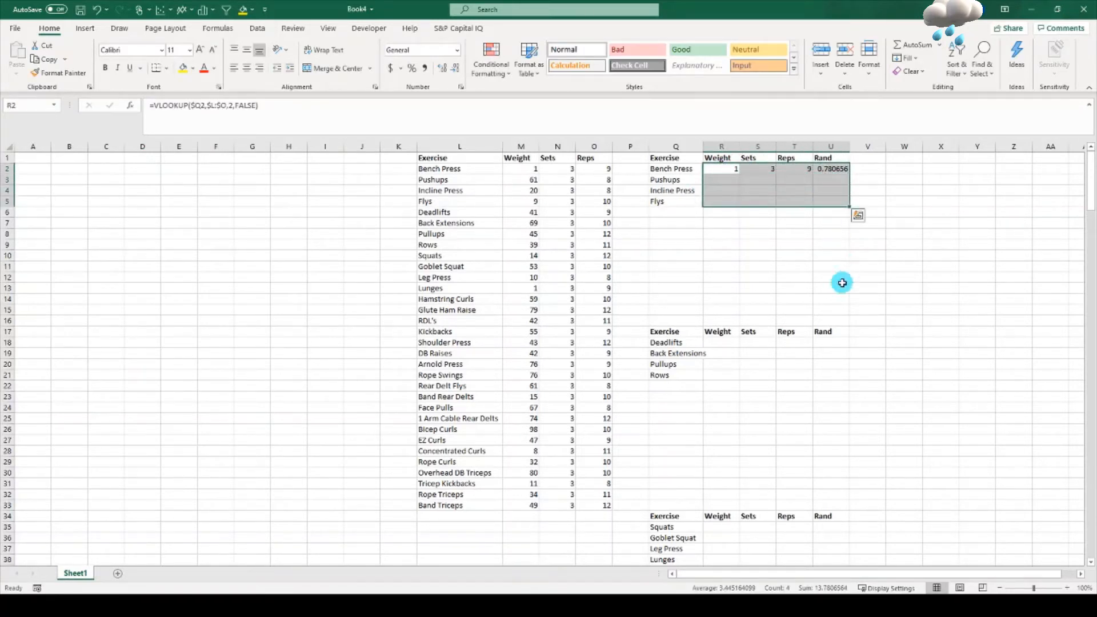
pyautogui.hotkey('ctrl', 'd')
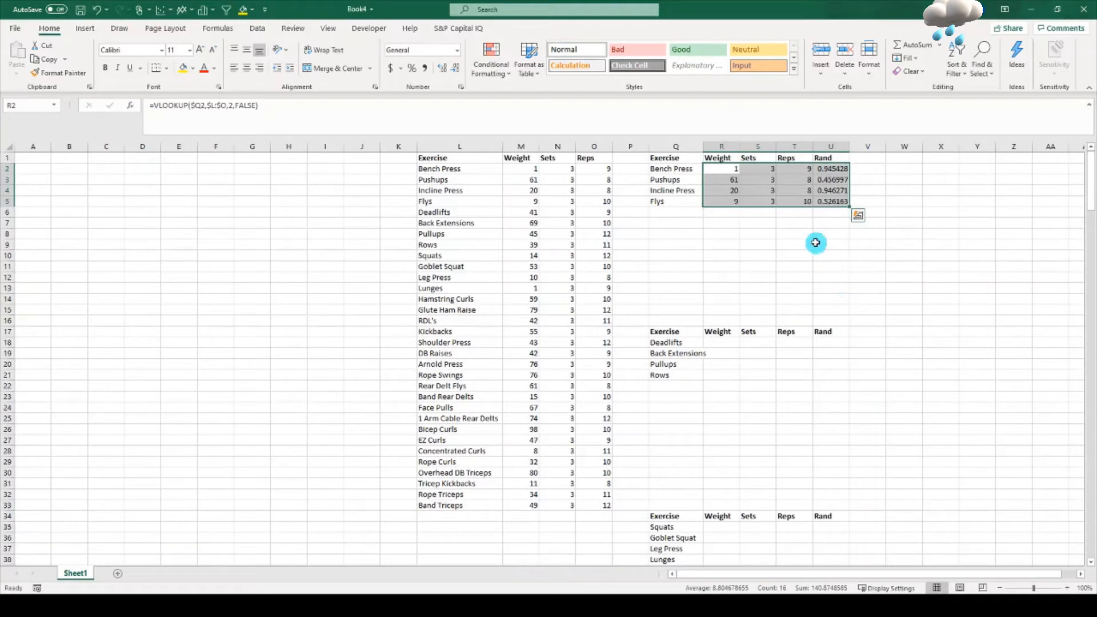
pyautogui.click(806, 224)
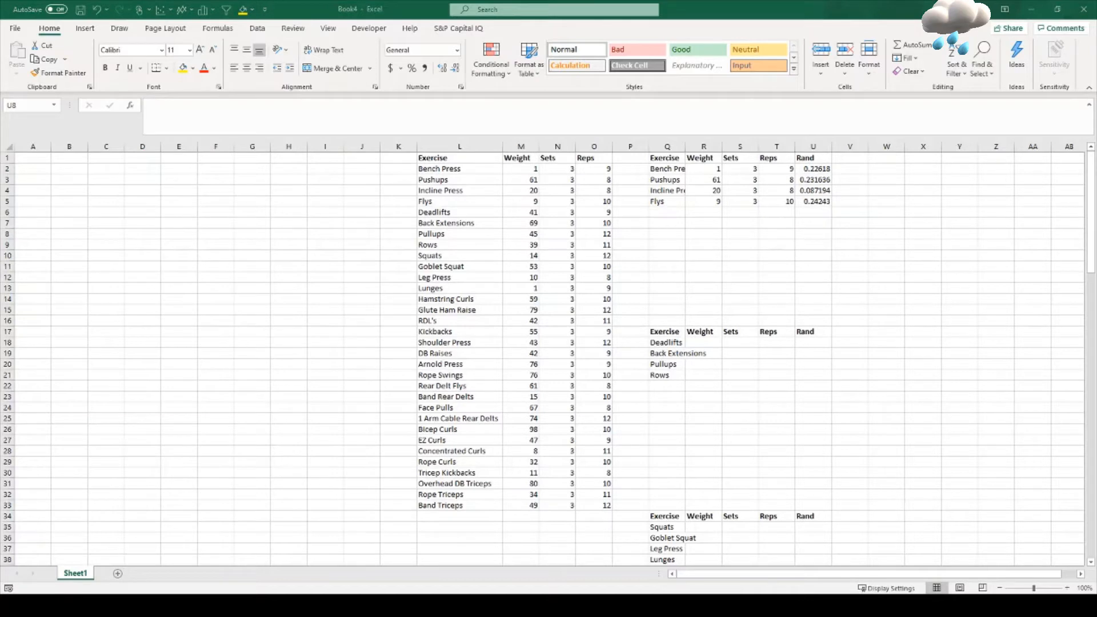
# Step: Copy the first block's Weight, Sets, Reps and Rand formulas (R2:U5) to the second block, starting at R18
pyautogui.click(689, 217)
pyautogui.moveTo(665, 169); pyautogui.dragTo(817, 201)
pyautogui.scroll(-8, 789, 365)
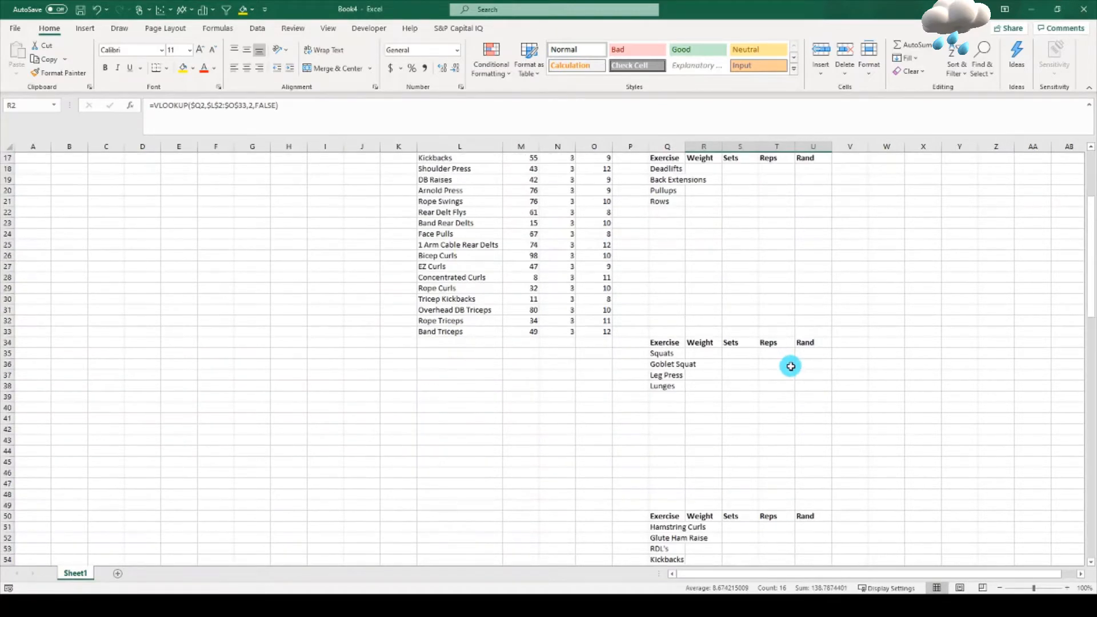
pyautogui.scroll(8, 792, 363)
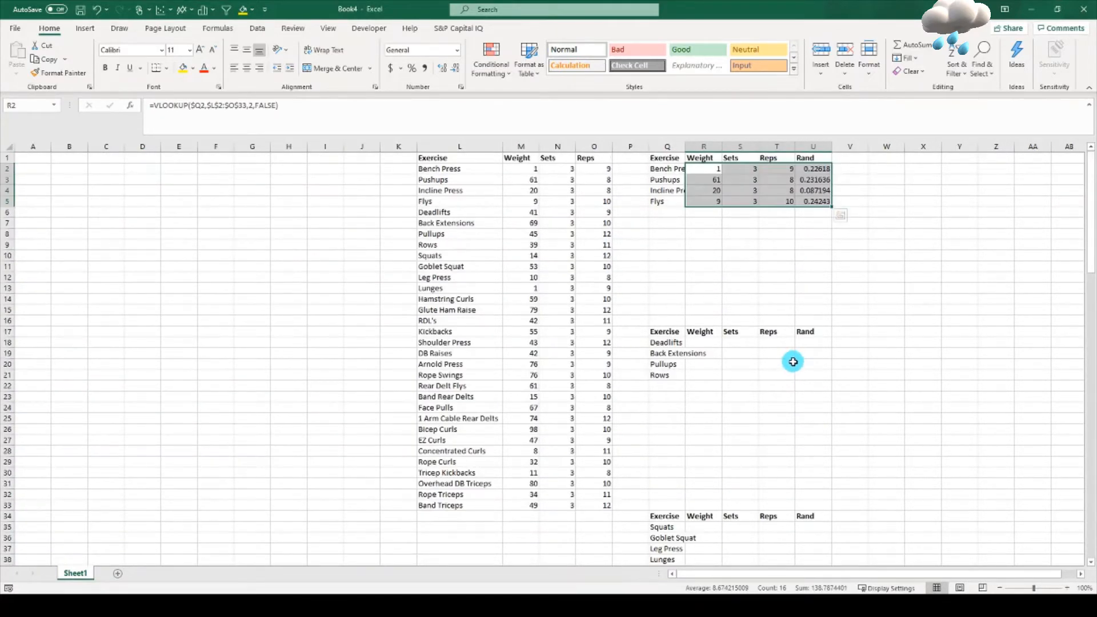
pyautogui.hotkey('ctrl', 'c')
pyautogui.click(703, 342)
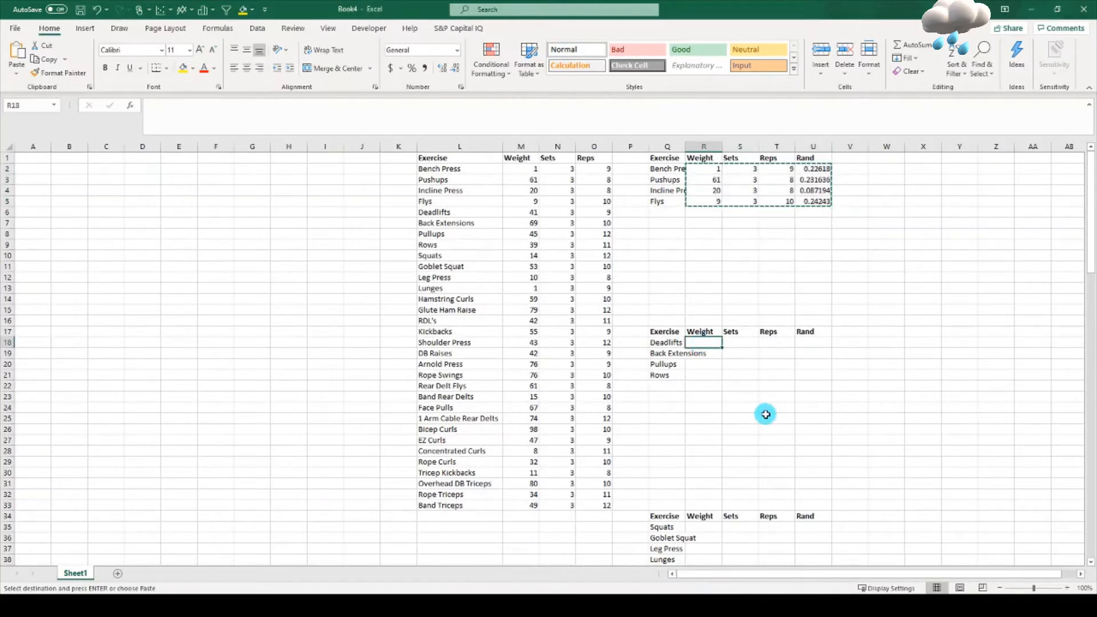
pyautogui.hotkey('ctrl', 'v')
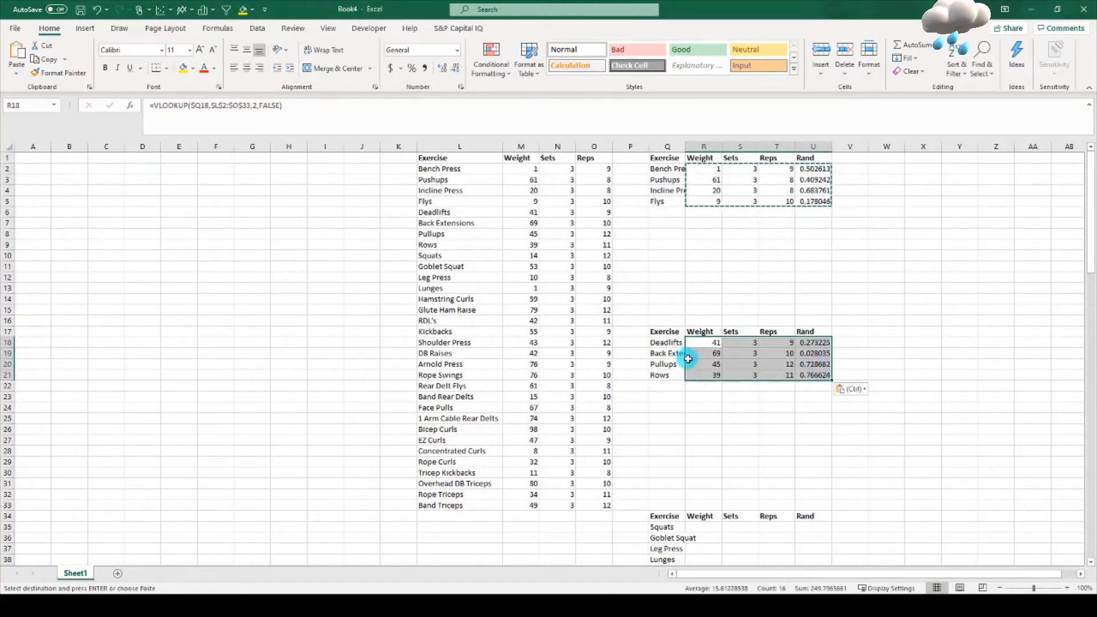
pyautogui.moveTo(666, 343); pyautogui.dragTo(674, 372)
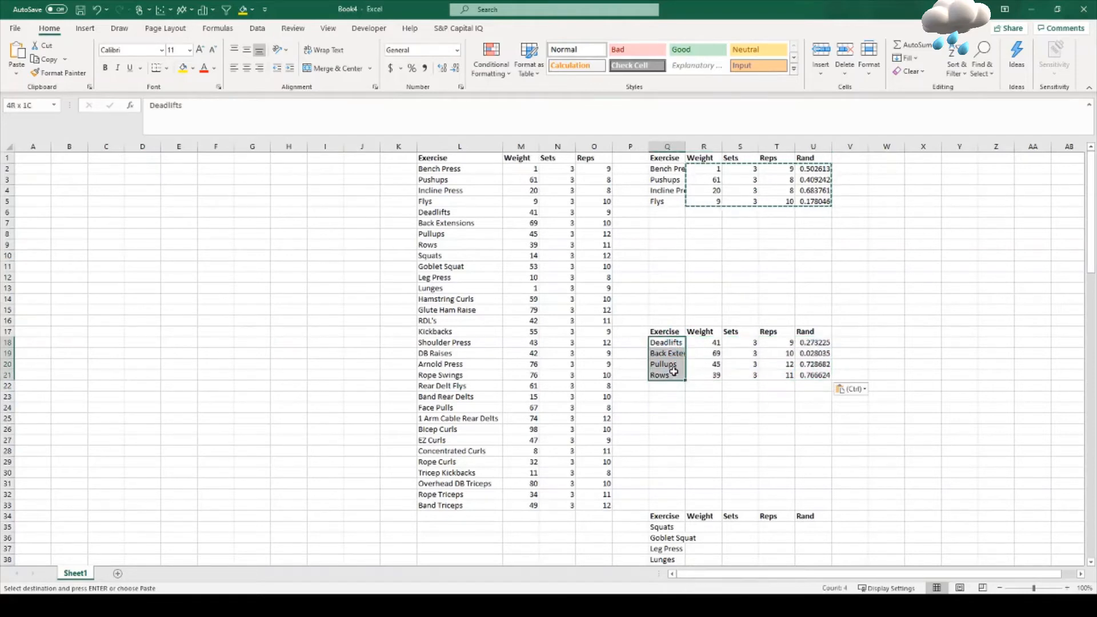
pyautogui.click(739, 395)
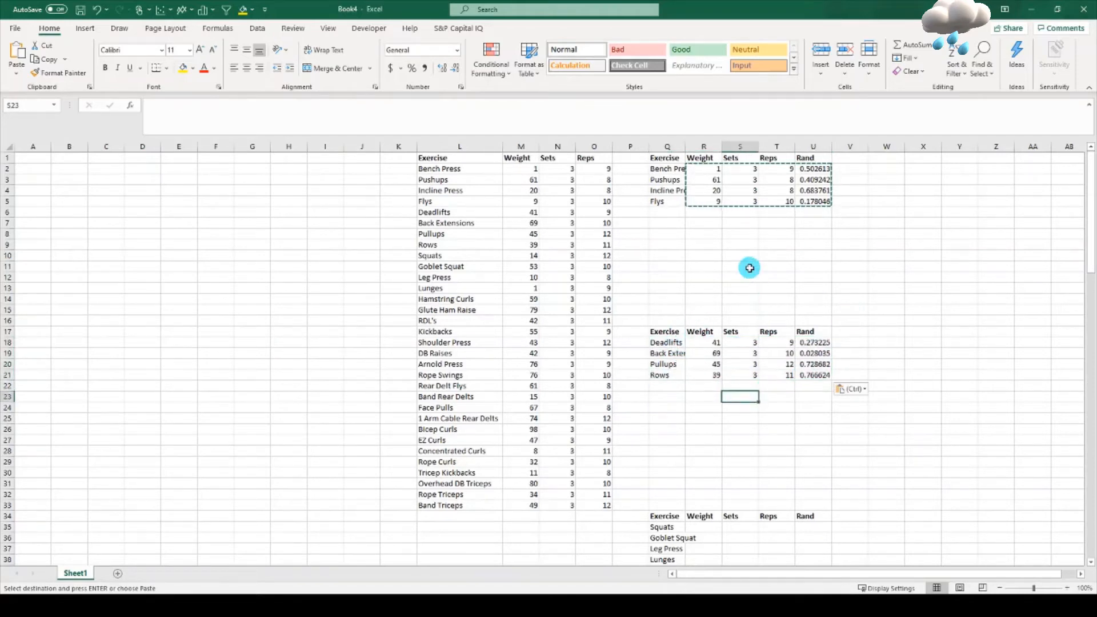
# Step: Examine the filled-in exercise blocks down the sheet alongside the master exercise list
pyautogui.scroll(-8, 759, 332)
pyautogui.scroll(8, 758, 331)
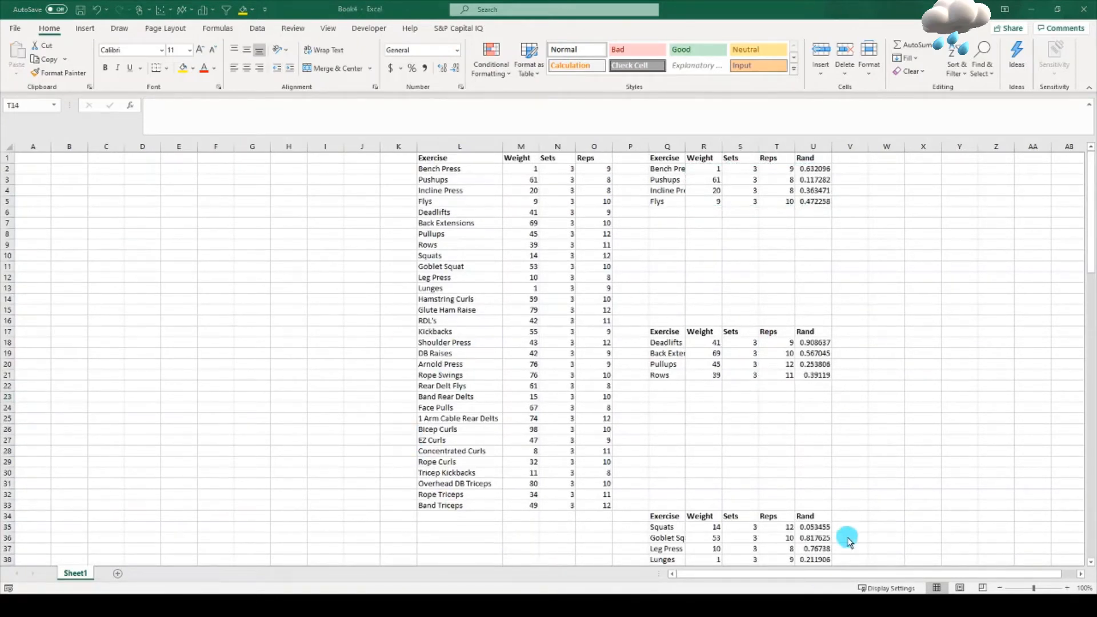
pyautogui.scroll(-3, 789, 284)
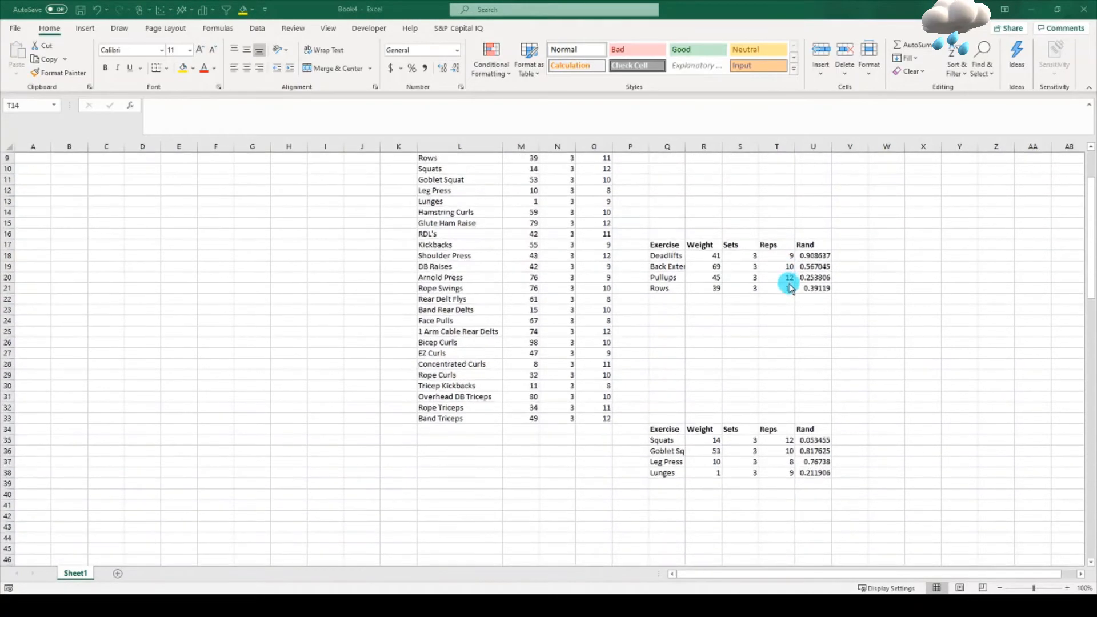
pyautogui.scroll(-6, 789, 286)
pyautogui.scroll(9, 789, 285)
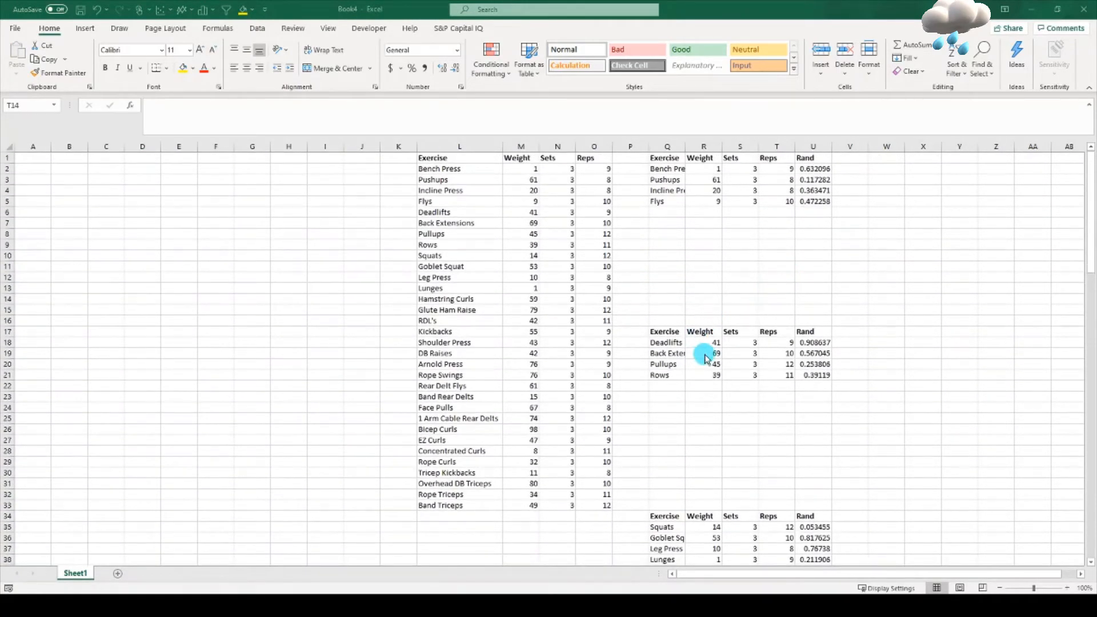
pyautogui.moveTo(466, 245); pyautogui.dragTo(582, 314)
pyautogui.click(922, 298)
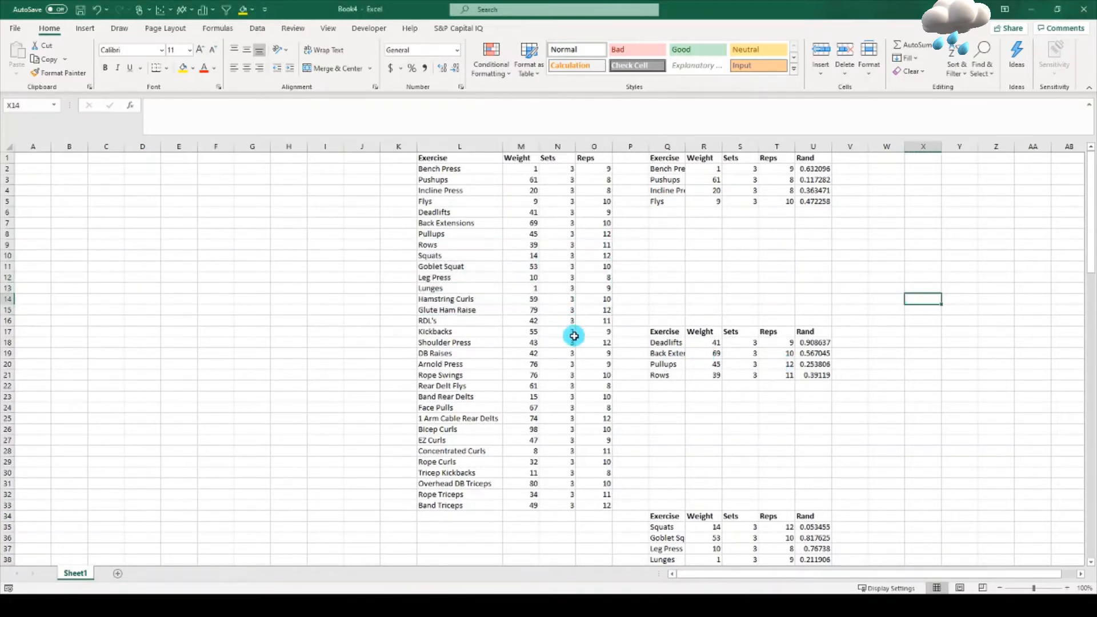
# Step: Convert the master exercise list (L1:O33) into a table with headers
pyautogui.click(490, 255)
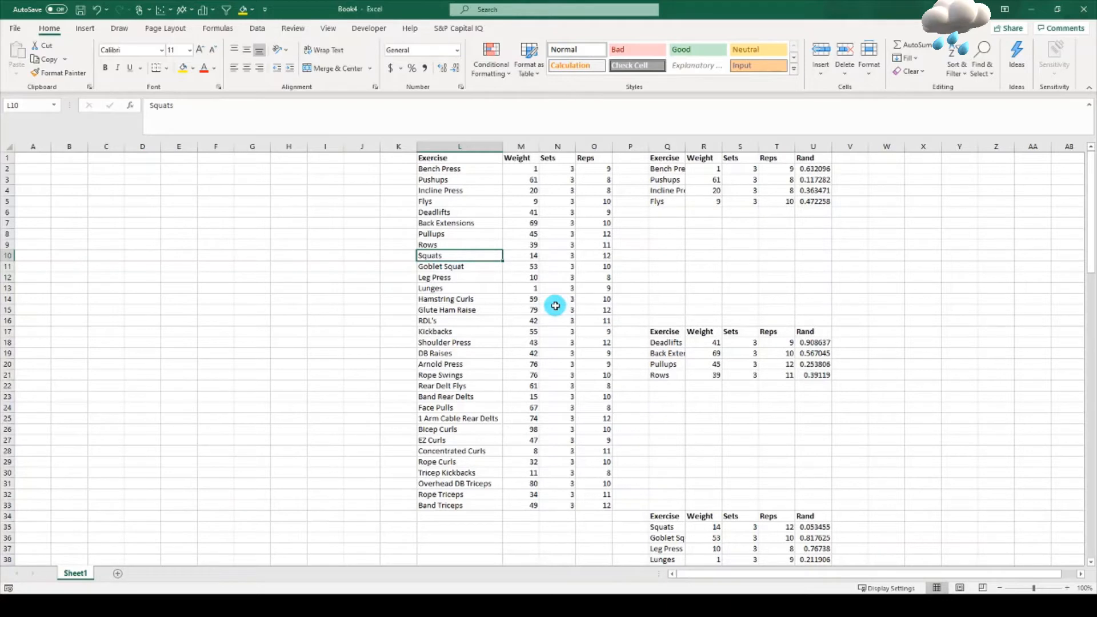
pyautogui.press('alt')
pyautogui.press('n')
pyautogui.press('t')
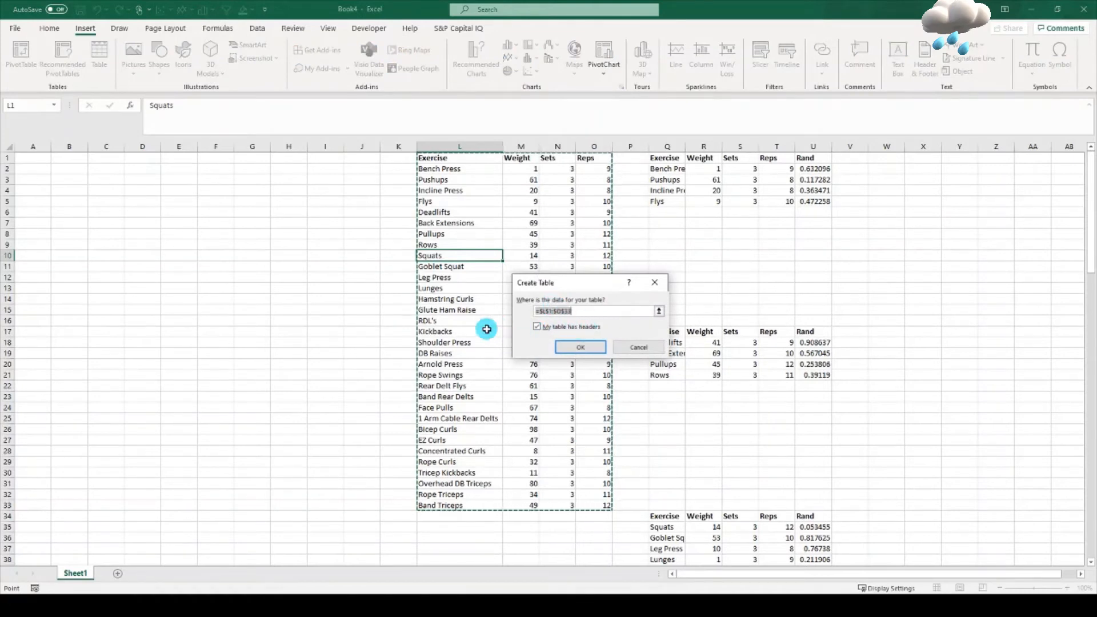
pyautogui.press('Return')
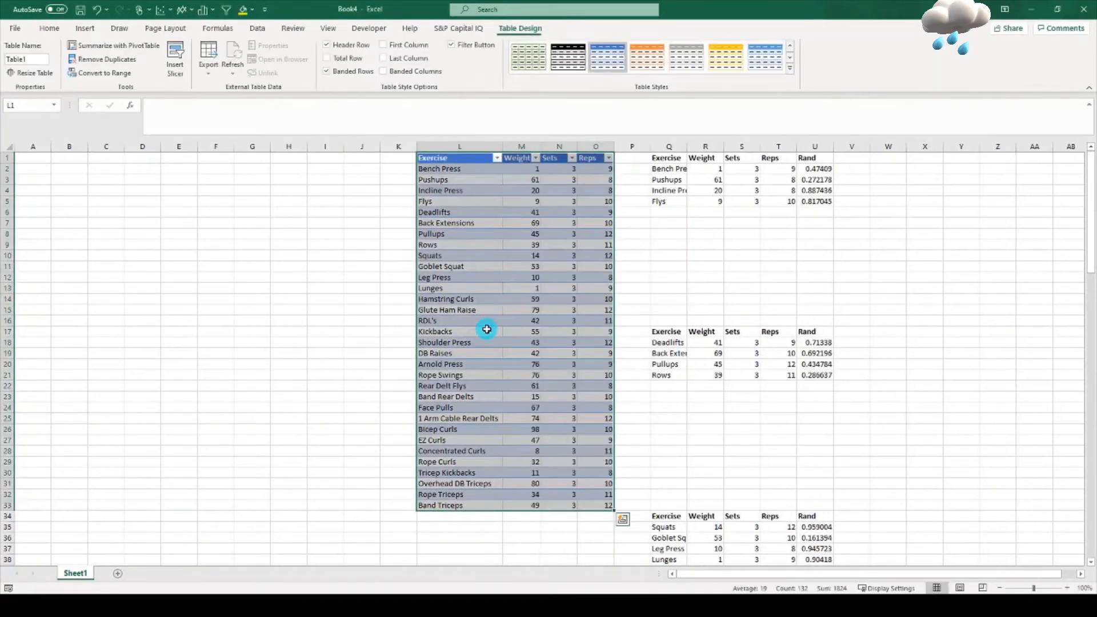
# Step: Convert each exercise block in columns Q to U into its own table with headers
pyautogui.click(707, 177)
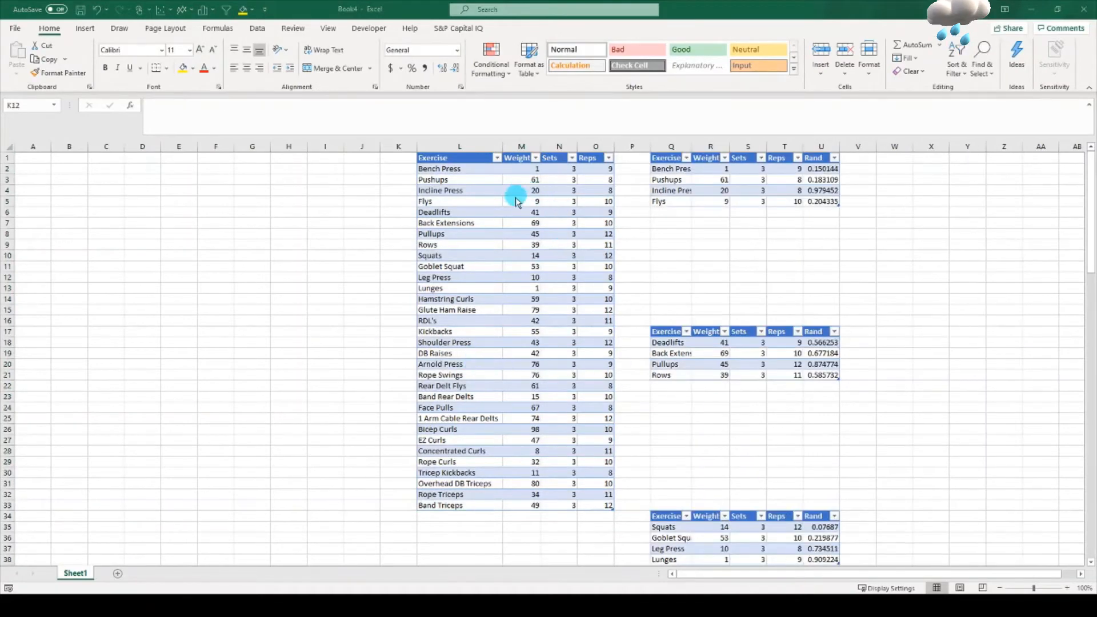
pyautogui.scroll(-11, 566, 280)
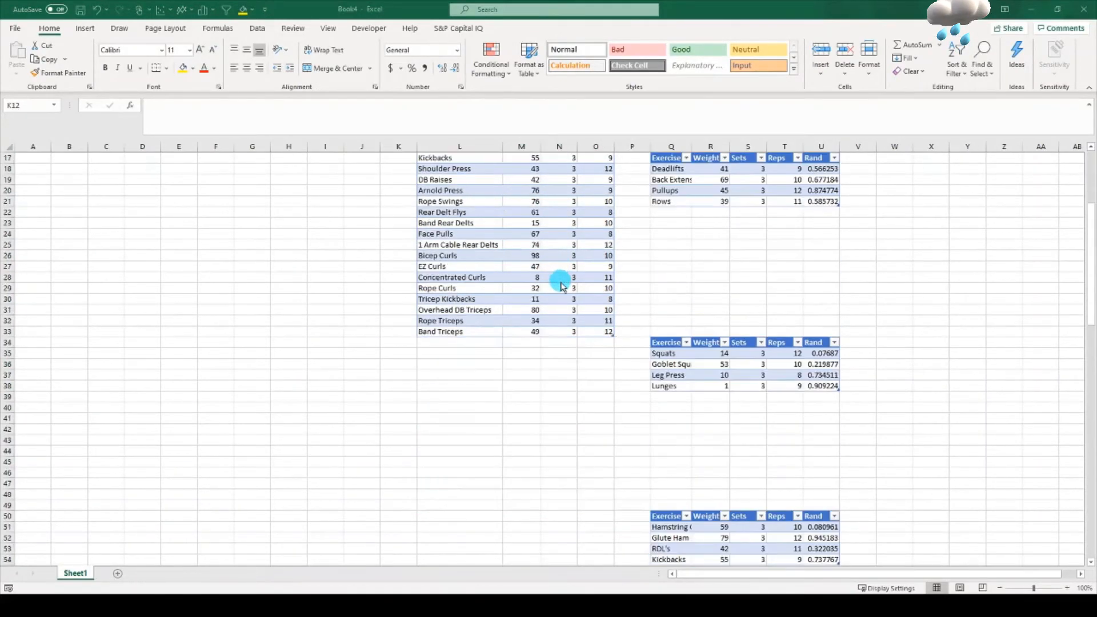
pyautogui.scroll(11, 571, 285)
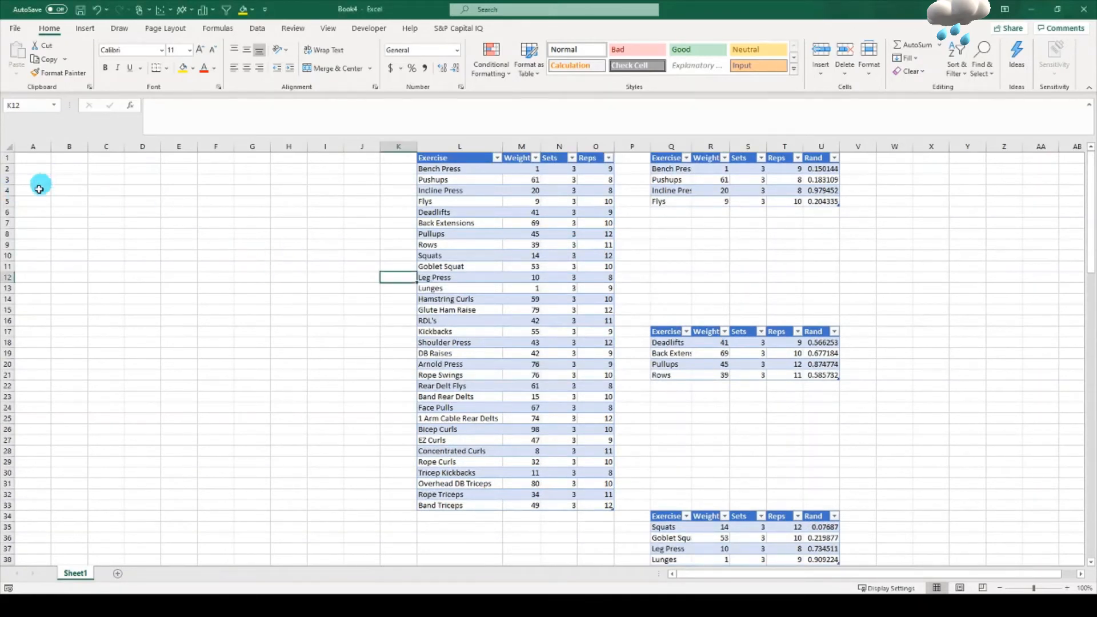
pyautogui.click(42, 211)
# Step: Apply the table style with a black header and grey banded rows to the master exercise list
pyautogui.click(462, 234)
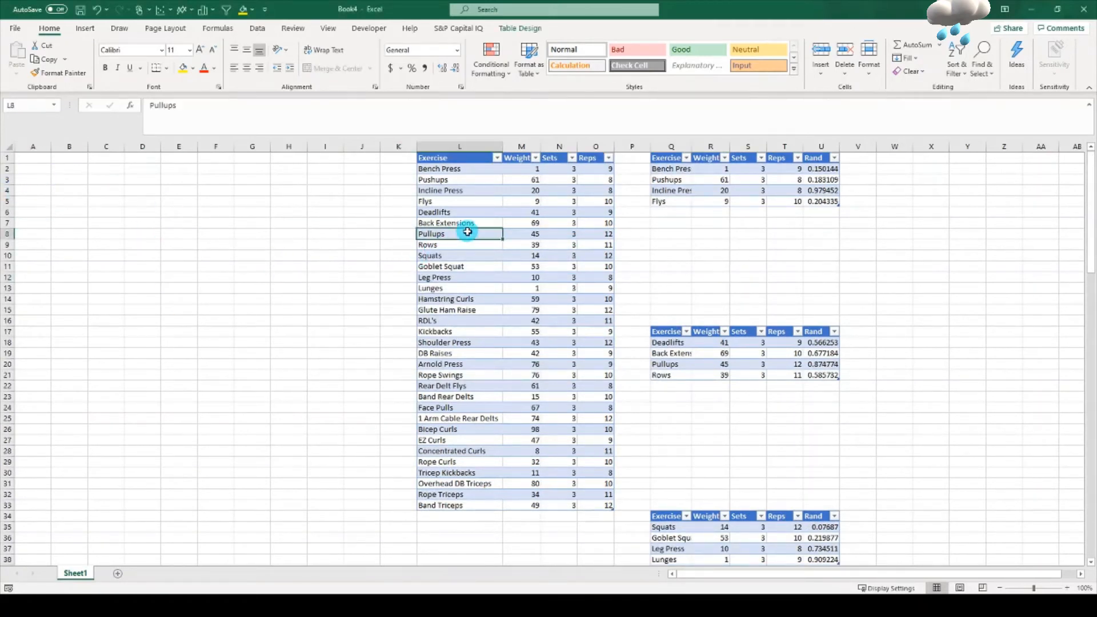
pyautogui.click(521, 29)
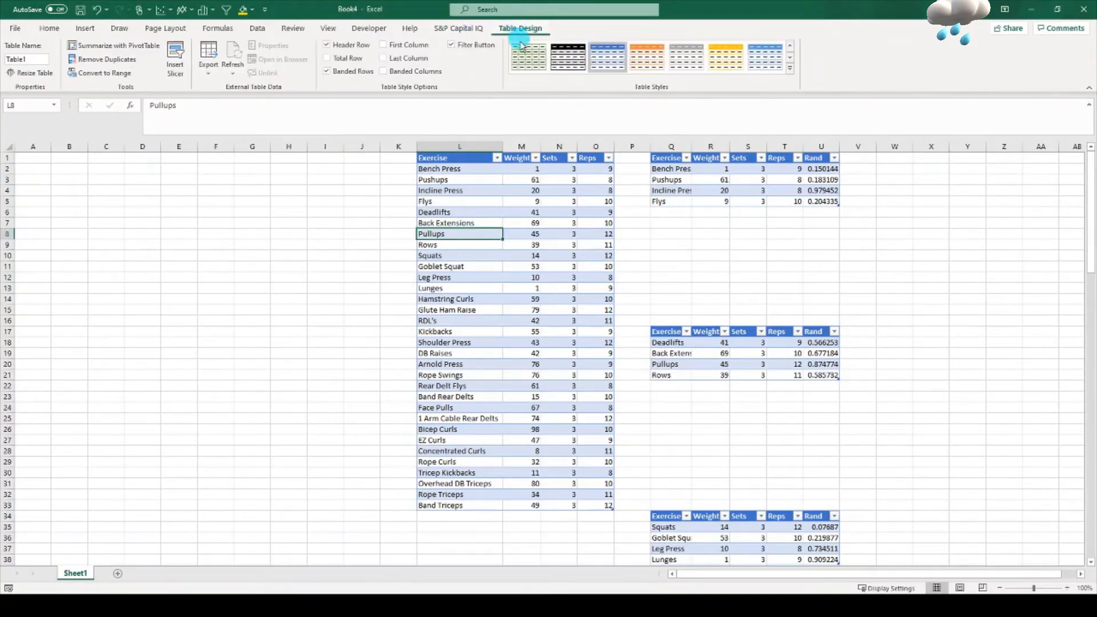
pyautogui.click(563, 67)
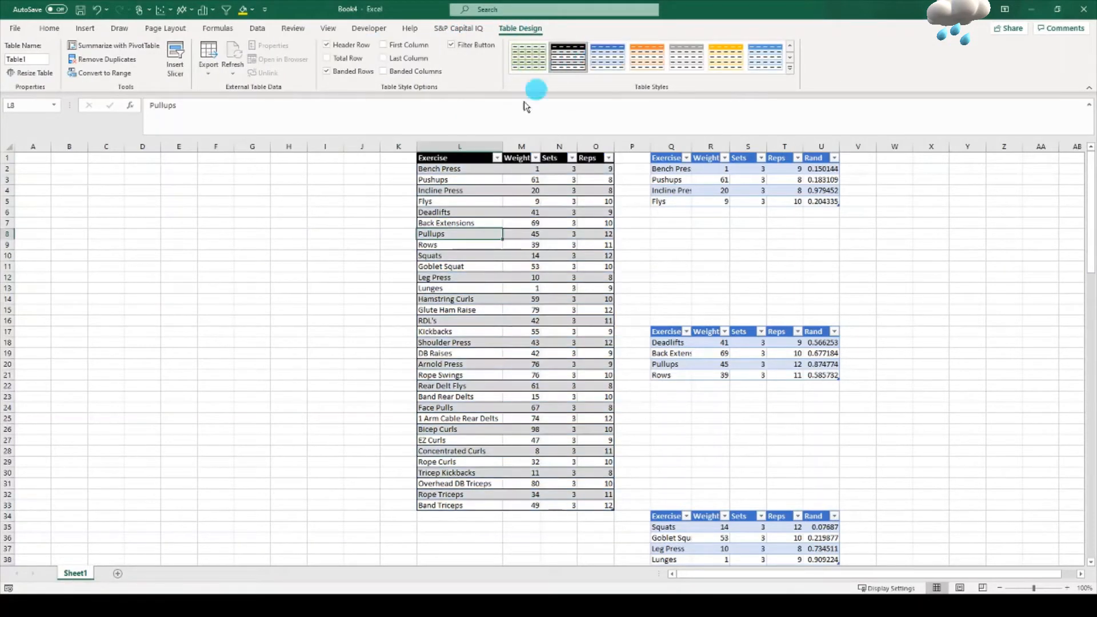
pyautogui.moveTo(447, 179); pyautogui.dragTo(583, 451)
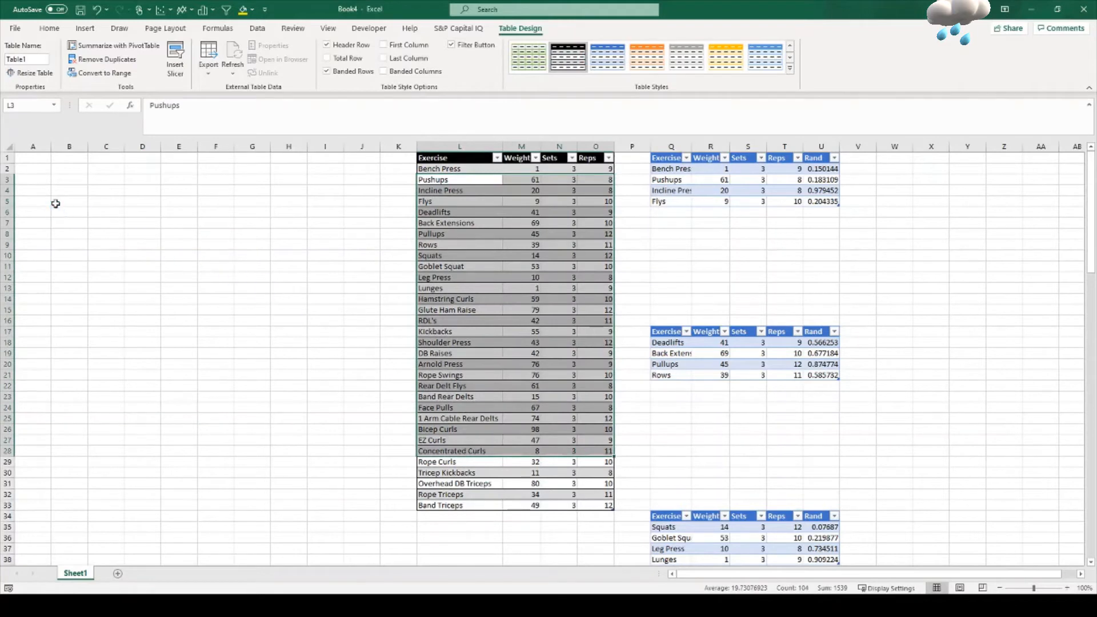
pyautogui.click(54, 204)
# Step: Enter the headings Push Workout in A3 and Pull Workout in F3
pyautogui.click(49, 180)
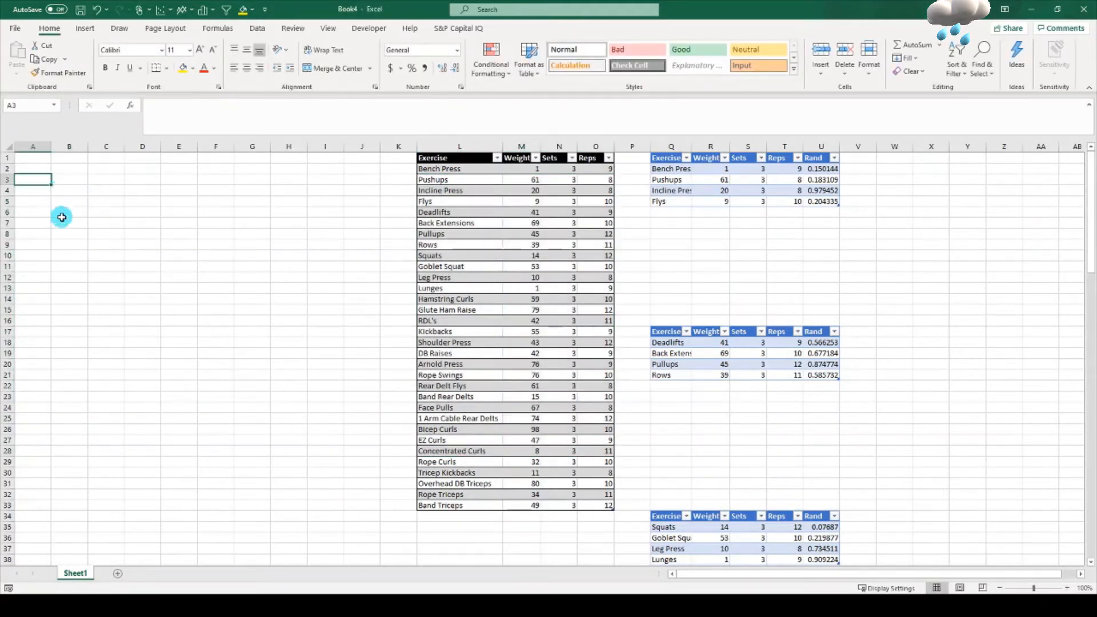
pyautogui.write('Push')
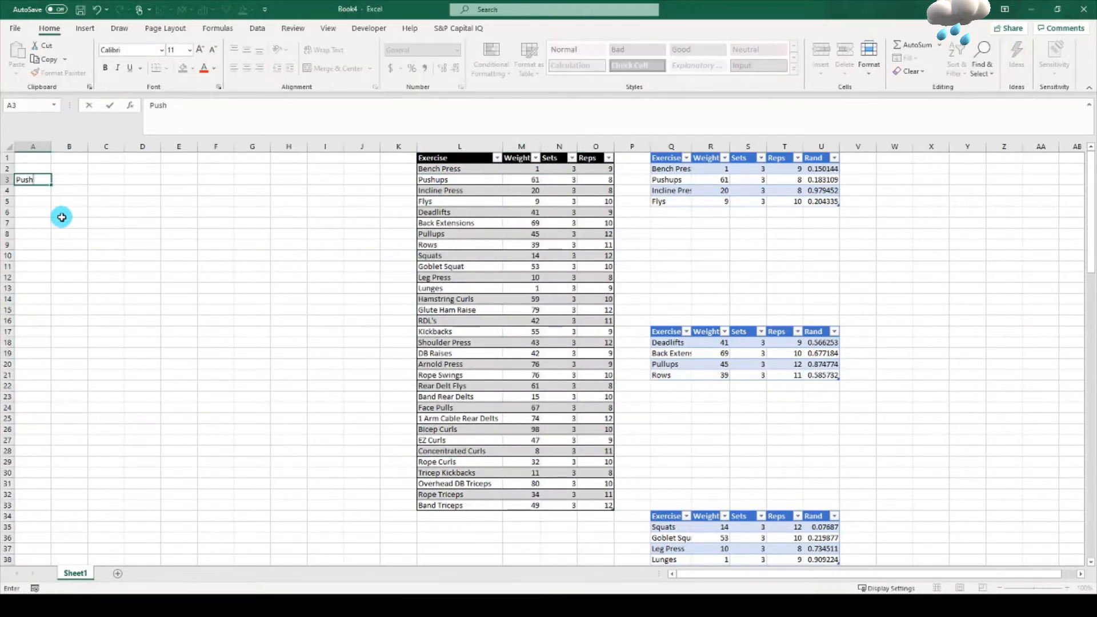
pyautogui.press('Tab')
pyautogui.press('Tab')
pyautogui.press('Tab')
pyautogui.press('Tab')
pyautogui.press('Tab')
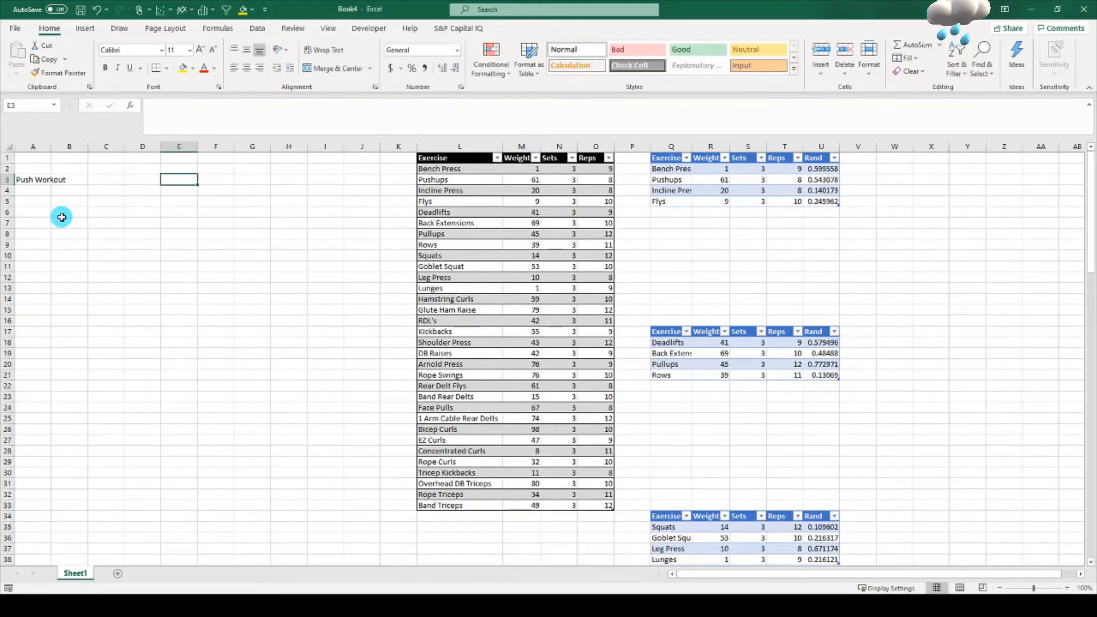
pyautogui.write('Pull Workout')
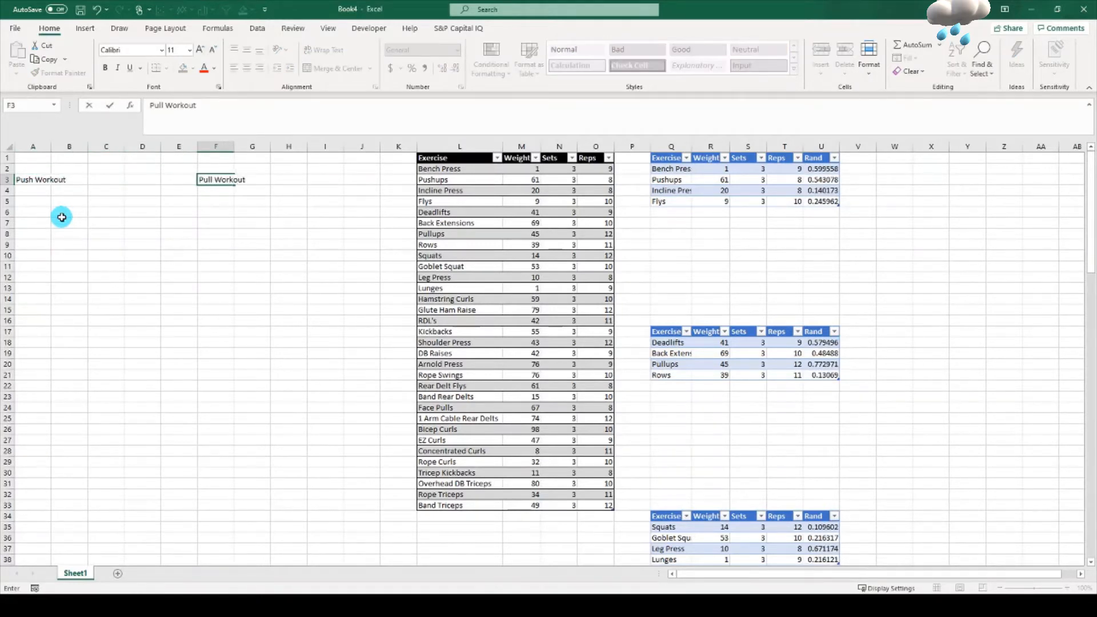
pyautogui.press('Return')
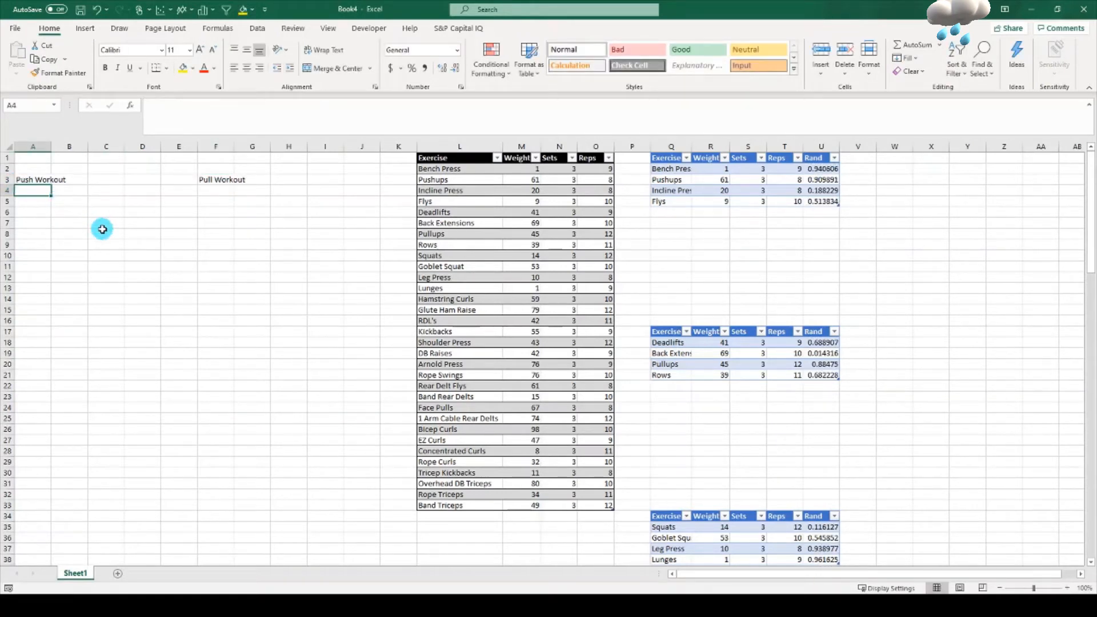
# Step: Link the first Push Workout pair to the block tables with =Q2 (Bench Press) in A4 and =Q35 (Squats) in A5
pyautogui.write('=')
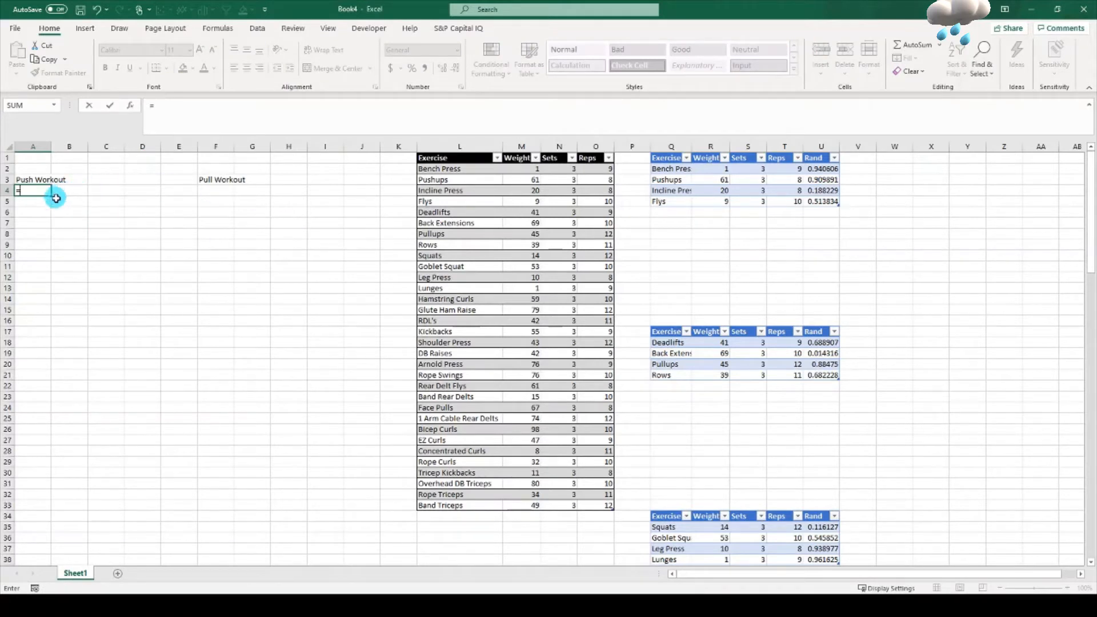
pyautogui.click(669, 169)
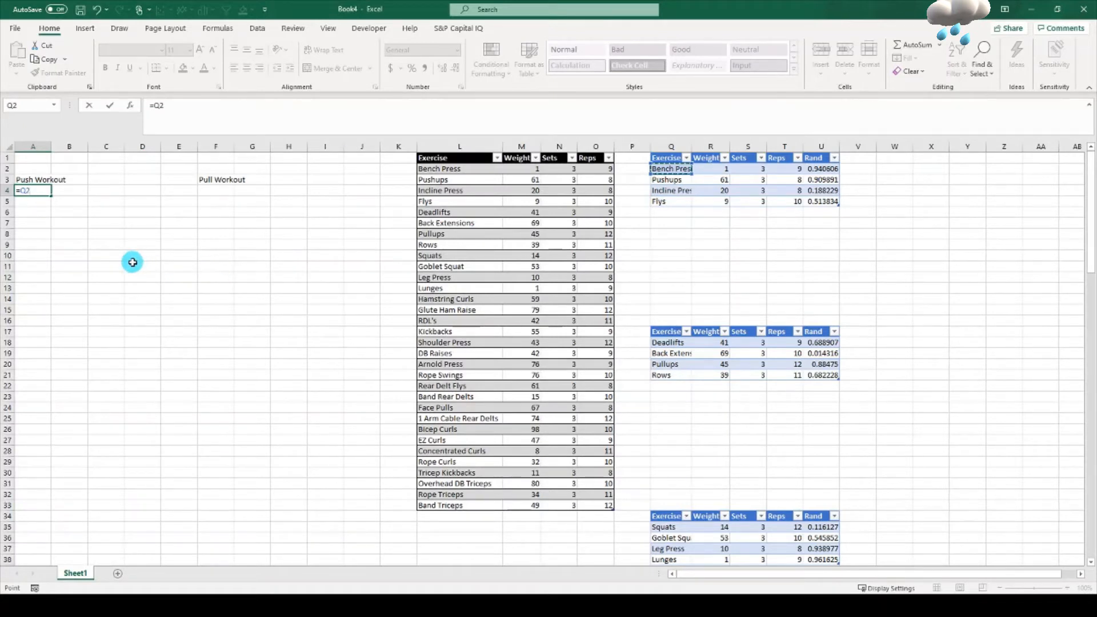
pyautogui.press('Return')
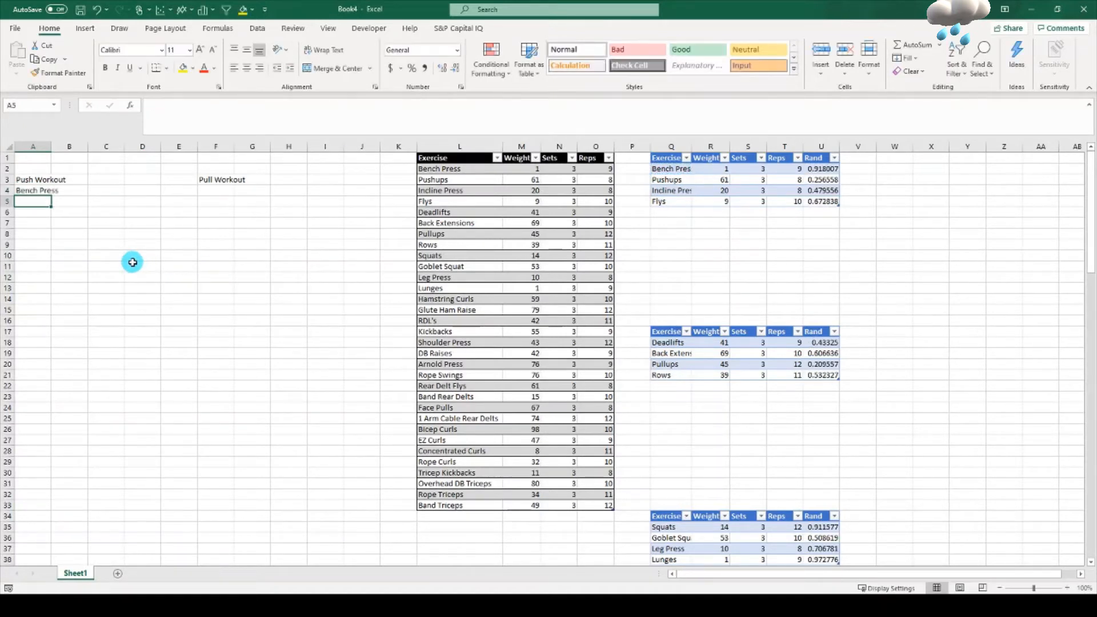
pyautogui.write('=')
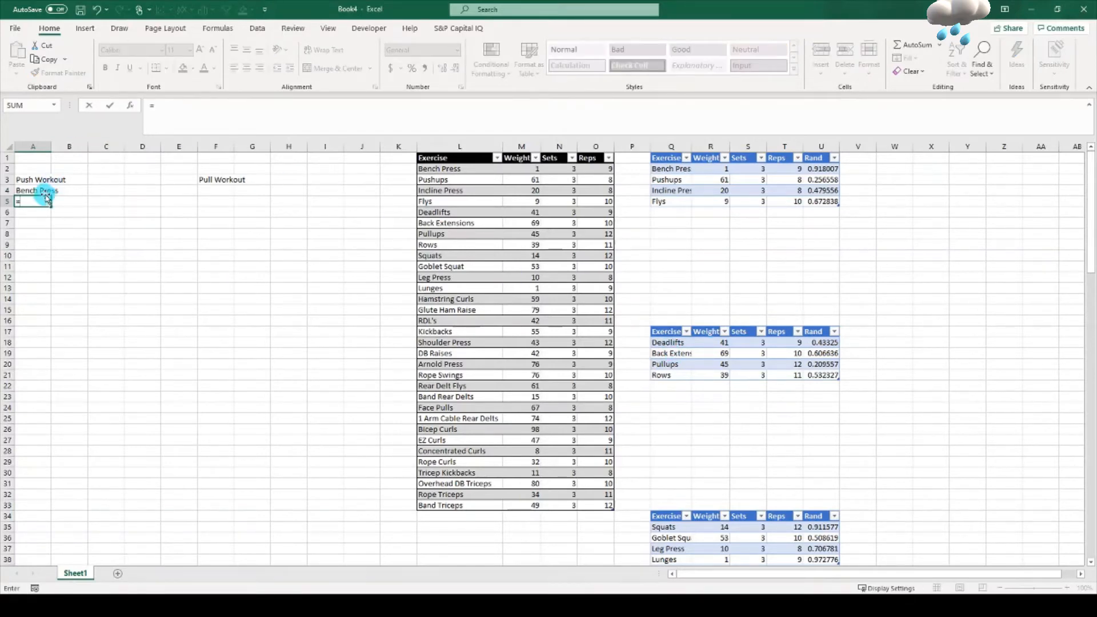
pyautogui.scroll(-2, 708, 411)
pyautogui.click(676, 481)
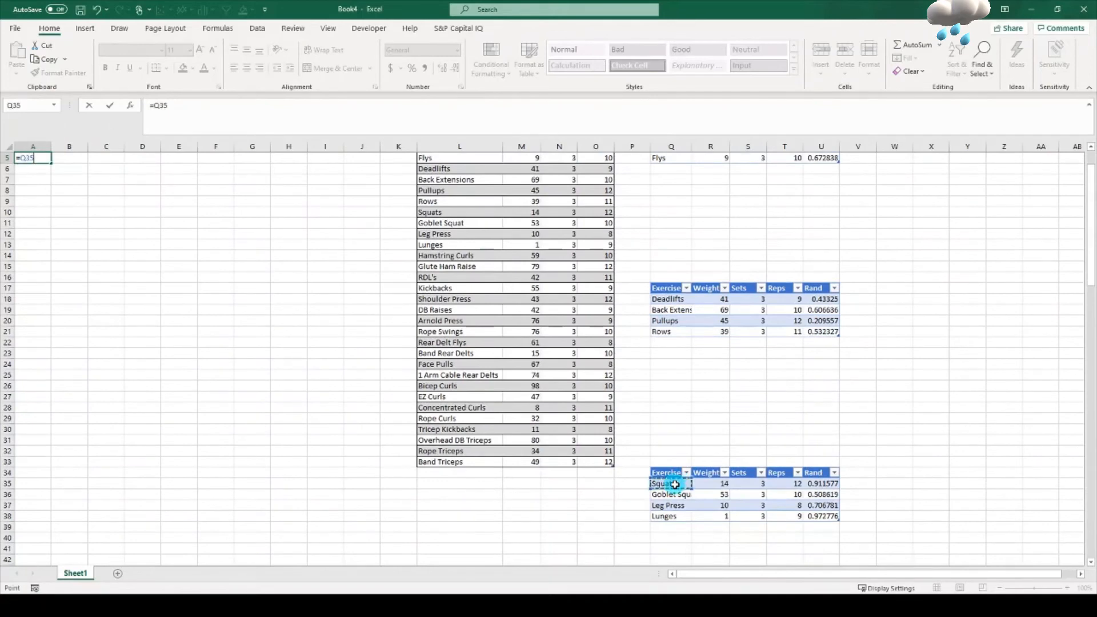
pyautogui.scroll(2, 343, 332)
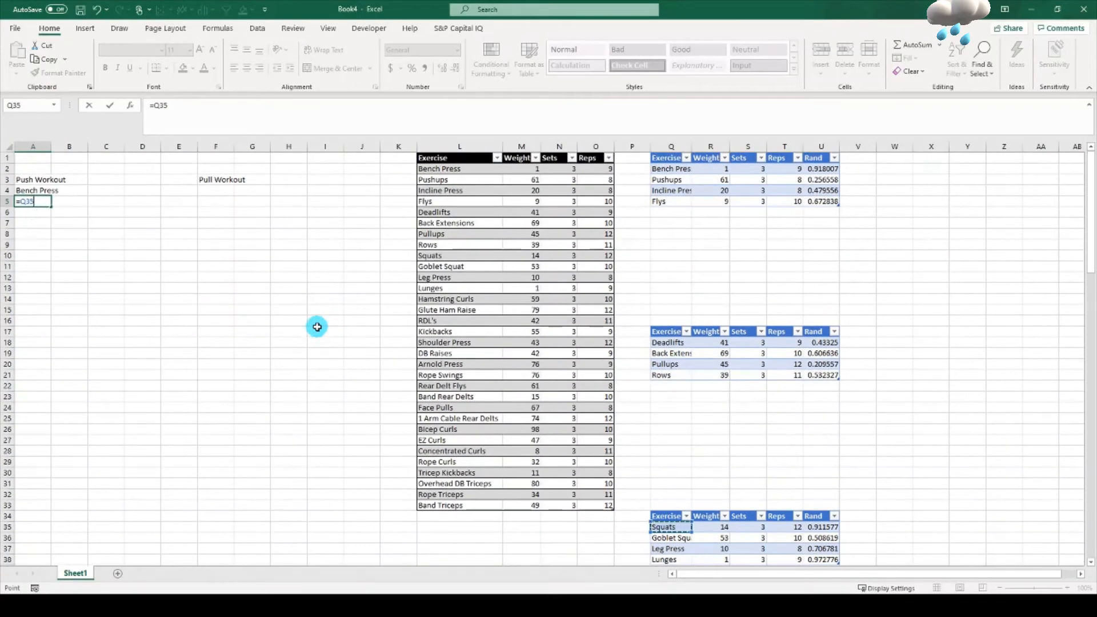
pyautogui.press('Return')
# Step: Link the second Push Workout pair with =Q3 (Pushups) in A7 and =Q36 (Goblet Squat) in A8
pyautogui.press('Down')
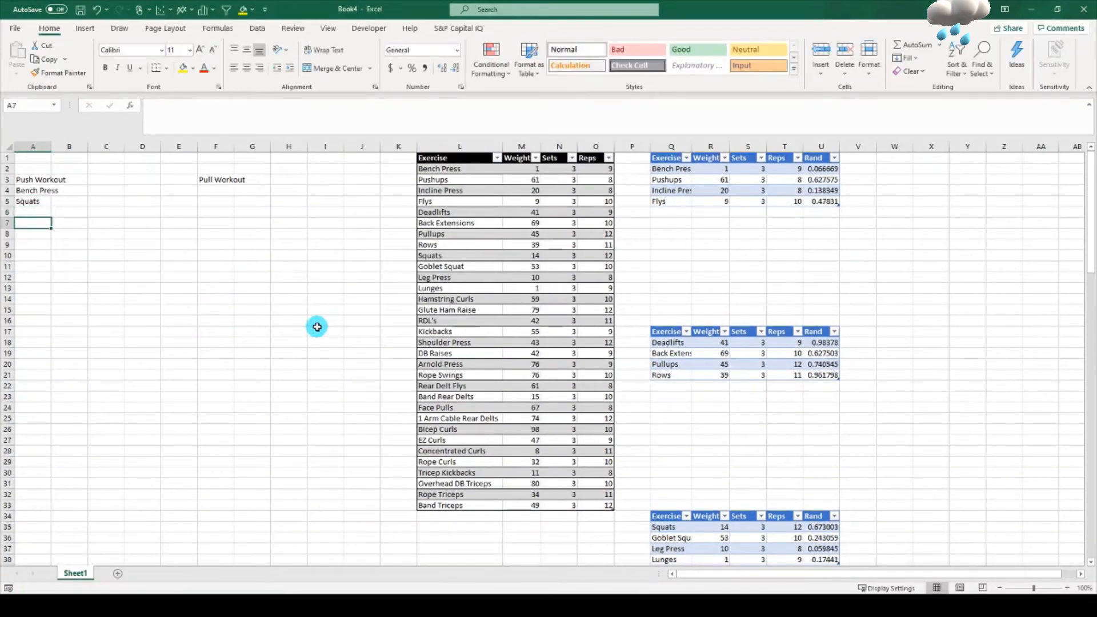
pyautogui.write('=')
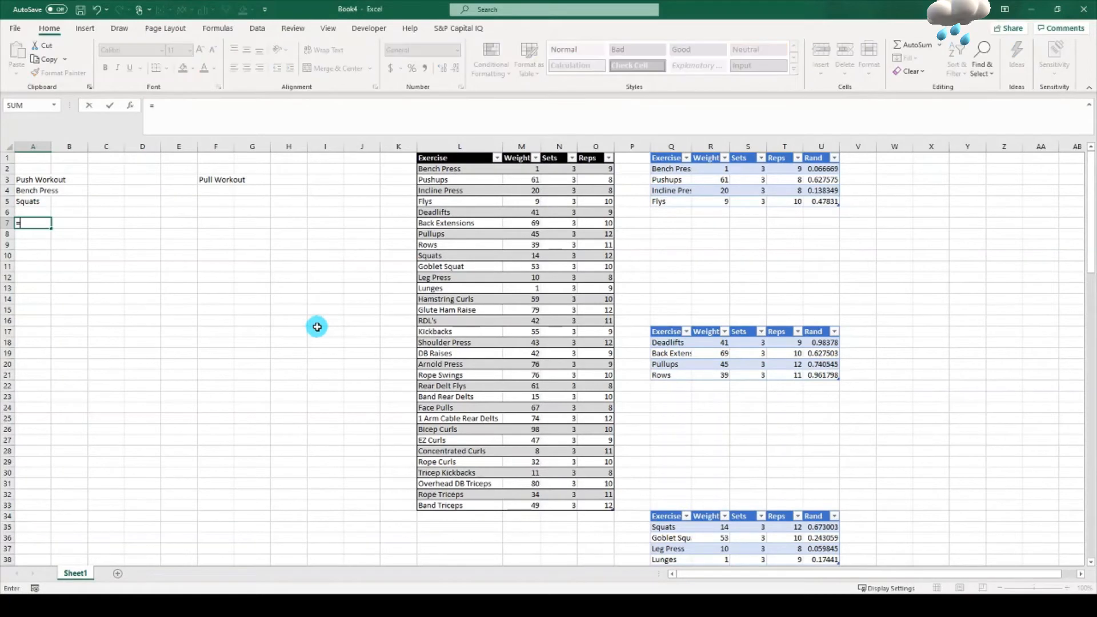
pyautogui.click(673, 178)
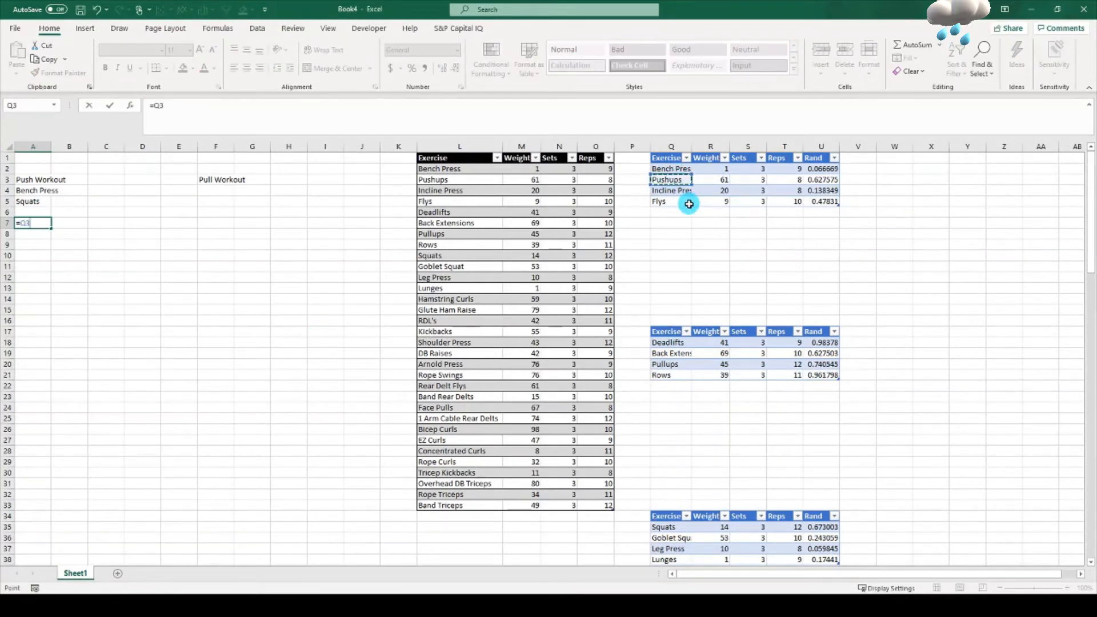
pyautogui.press('Return')
pyautogui.write('=')
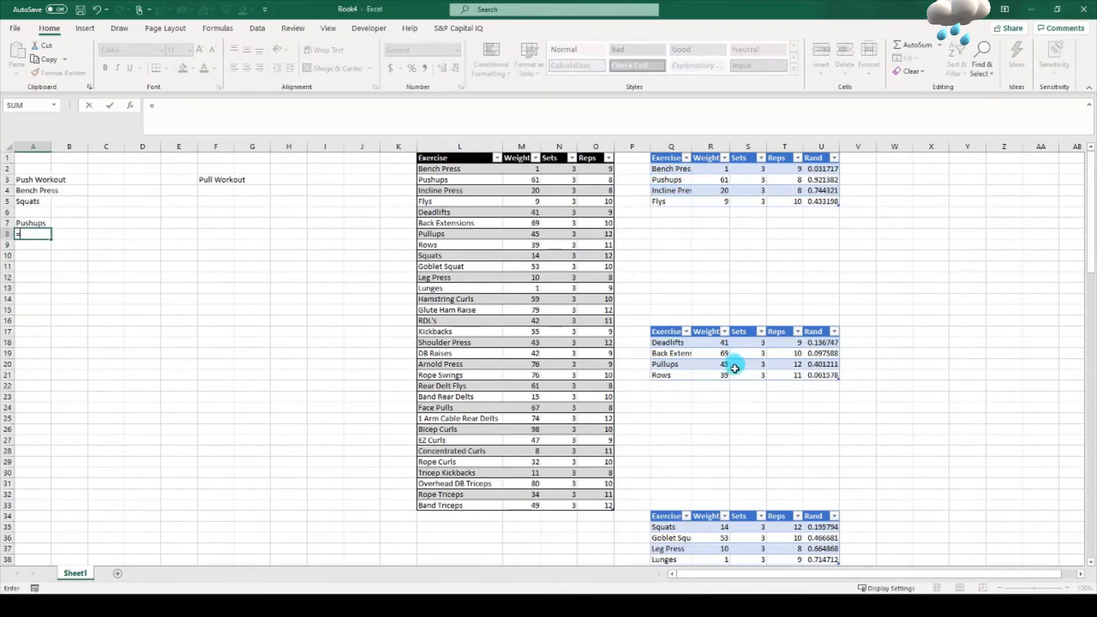
pyautogui.click(676, 538)
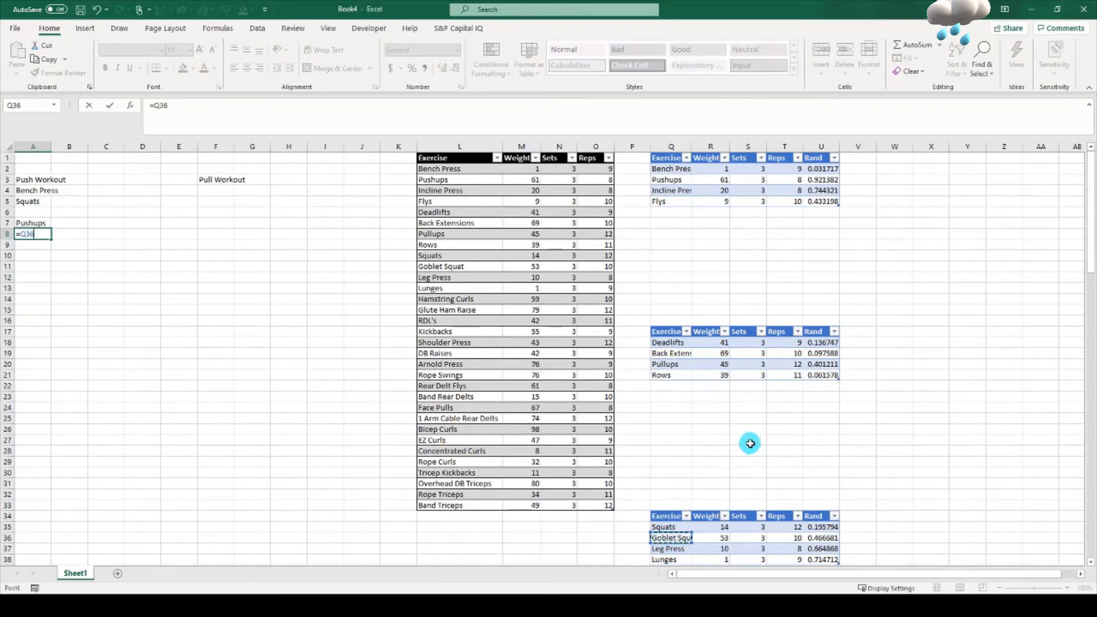
pyautogui.press('Return')
# Step: Start the third Push Workout pair in A10 with =Q69, linking to Shoulder Press in the shoulder block
pyautogui.press('Return')
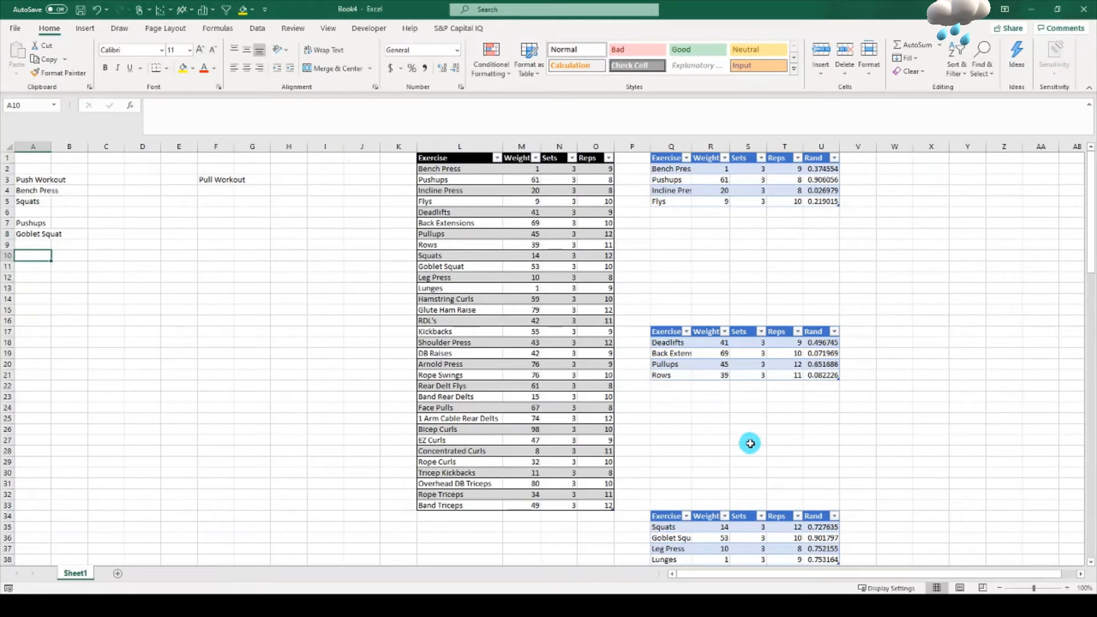
pyautogui.write('=')
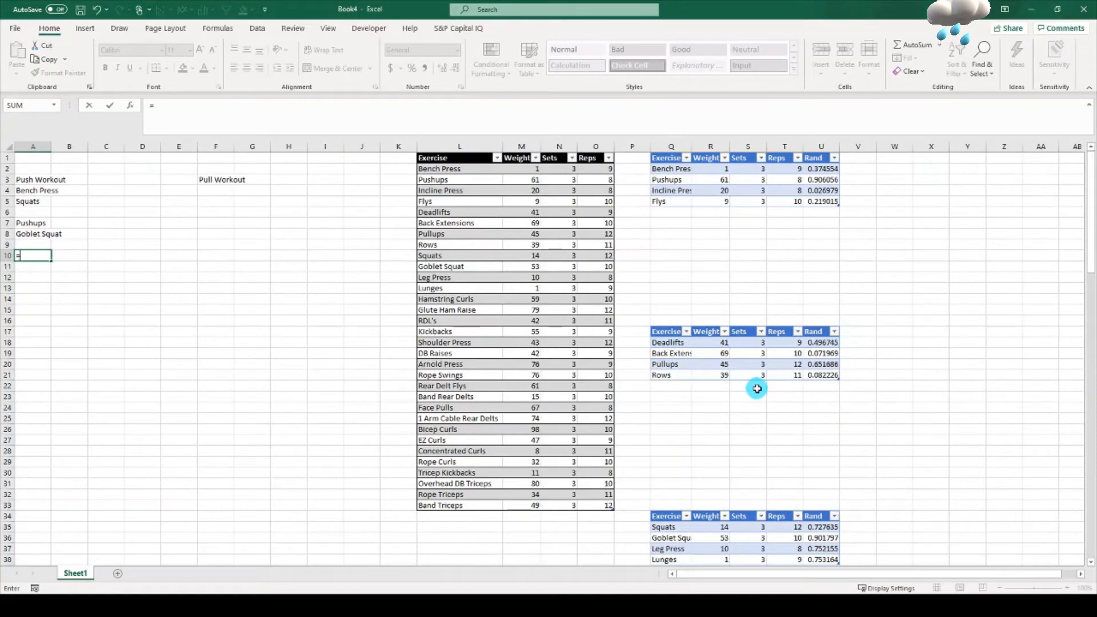
pyautogui.scroll(-3, 723, 396)
pyautogui.scroll(-11, 724, 396)
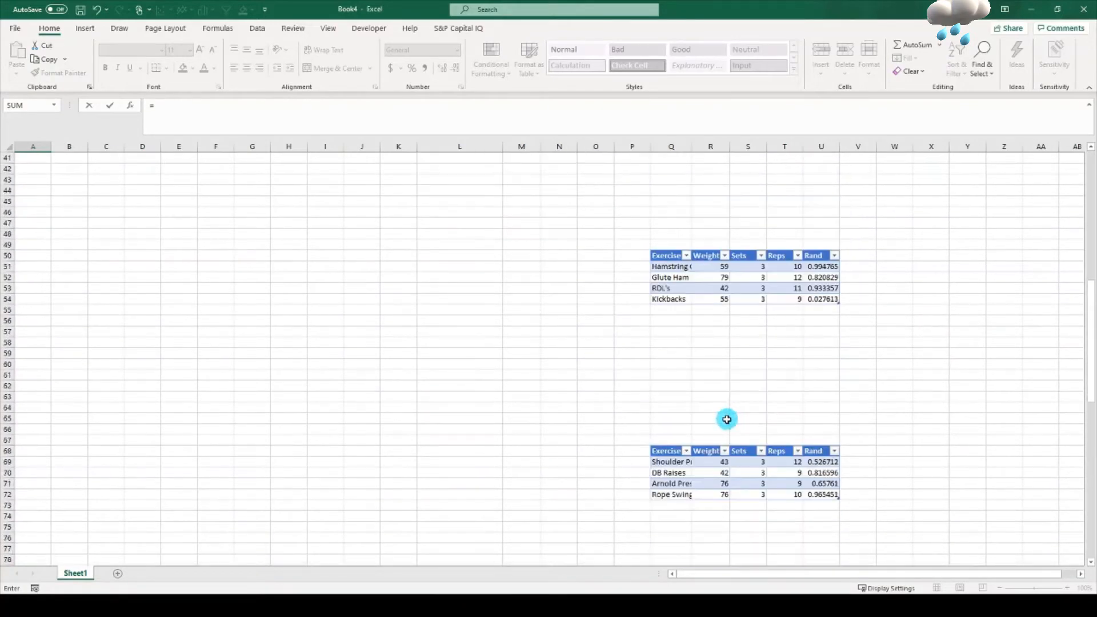
pyautogui.click(671, 461)
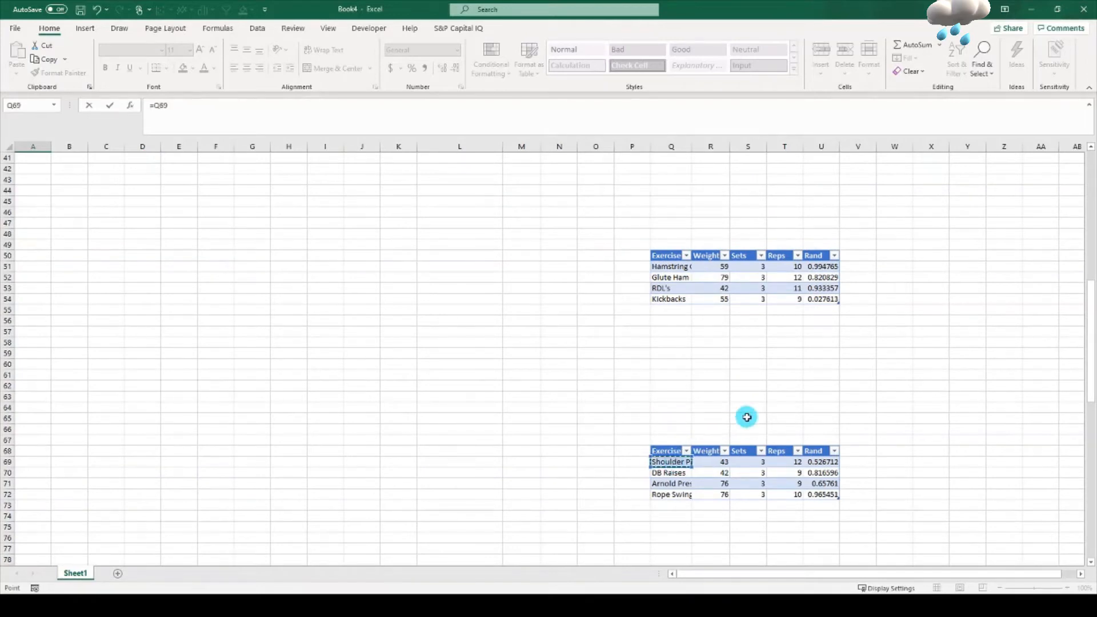
pyautogui.press('Return')
pyautogui.scroll(1, 746, 417)
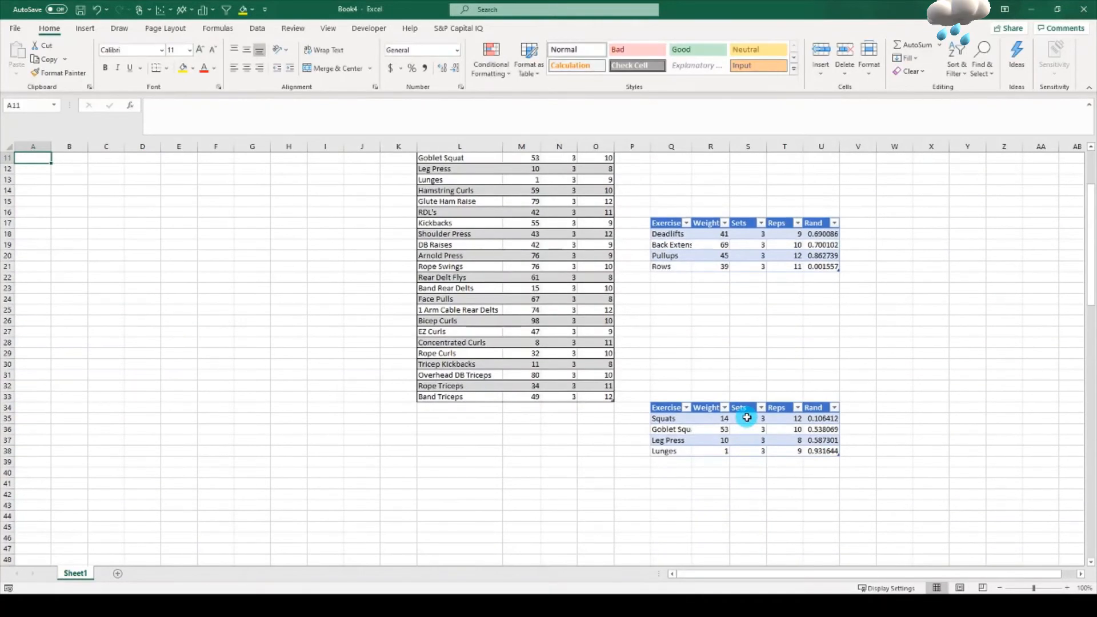
# Step: Complete the third Push Workout pair with =Q123 in A11, linking to Tricep Kickbacks in the triceps block
pyautogui.scroll(3, 703, 423)
pyautogui.write('=')
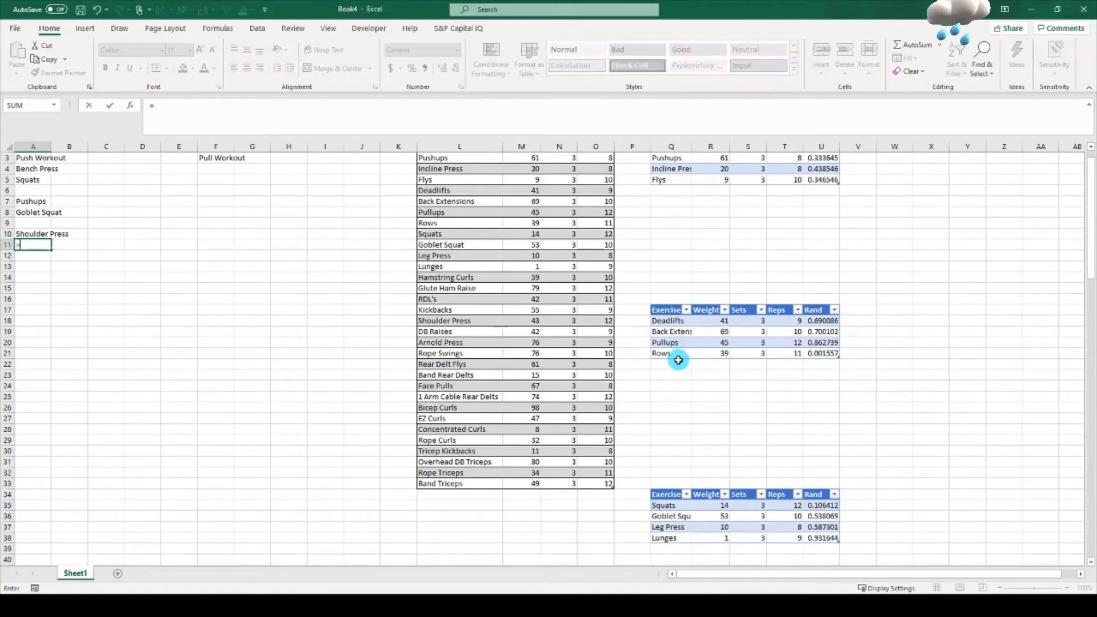
pyautogui.scroll(-20, 892, 376)
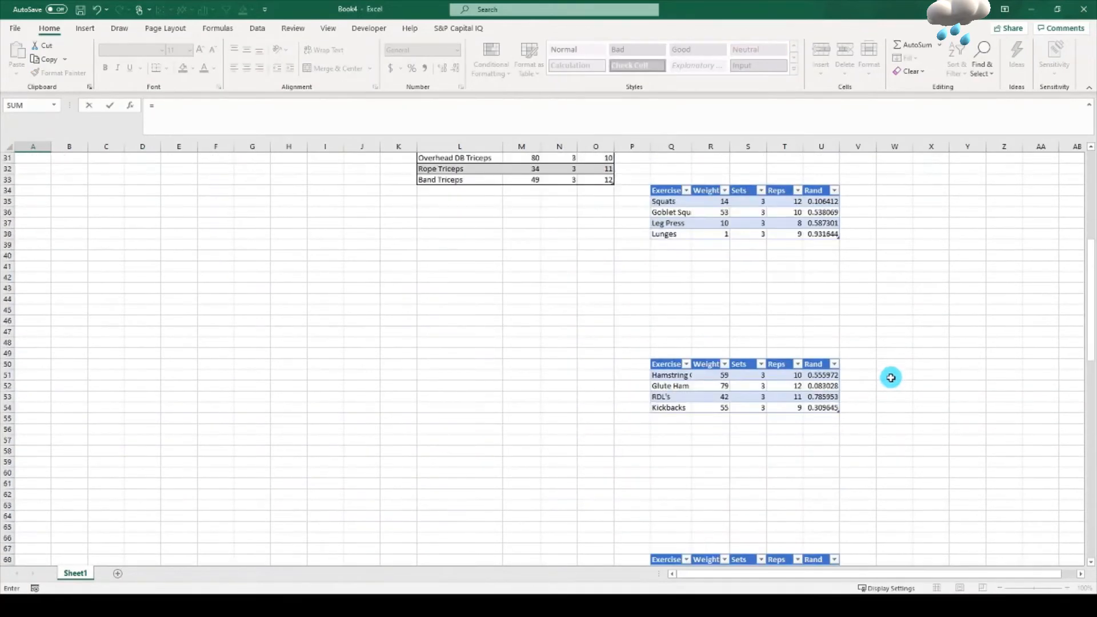
pyautogui.scroll(-8, 771, 408)
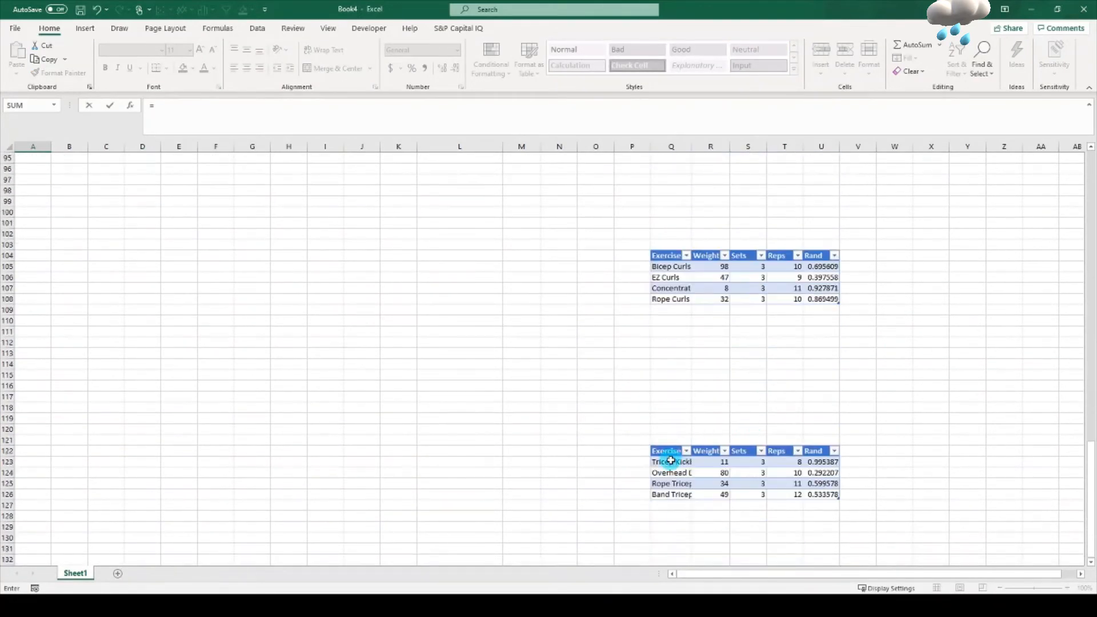
pyautogui.click(669, 461)
pyautogui.press('Return')
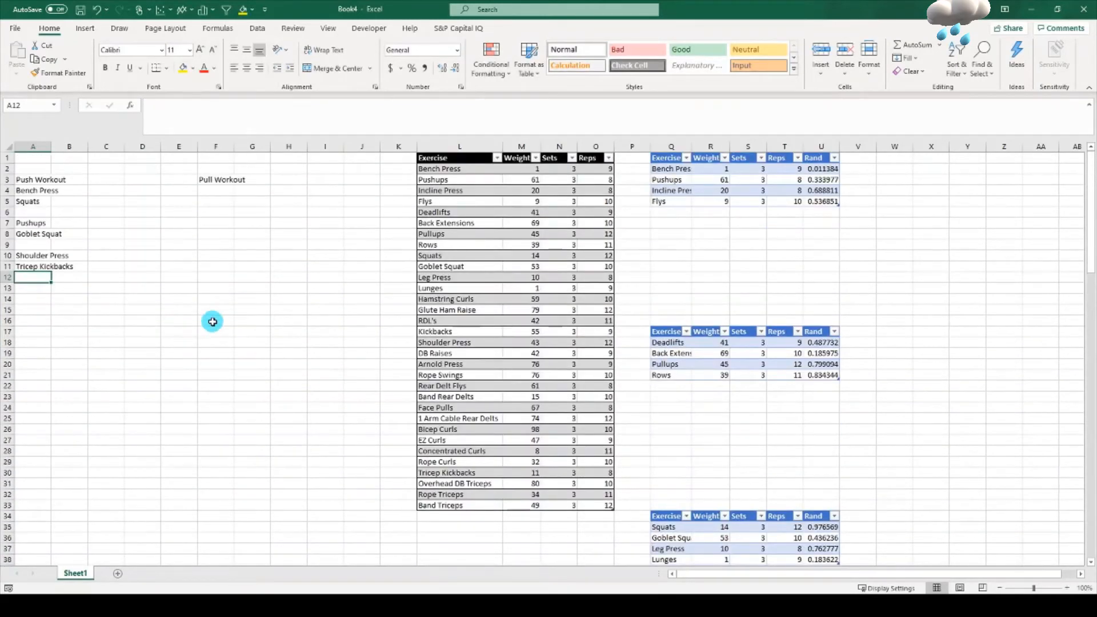
# Step: Link the fourth Push Workout pair with =Q4 (Incline Press) in A13 and =Q37 (Leg Press) in A14
pyautogui.press('Return')
pyautogui.write('=')
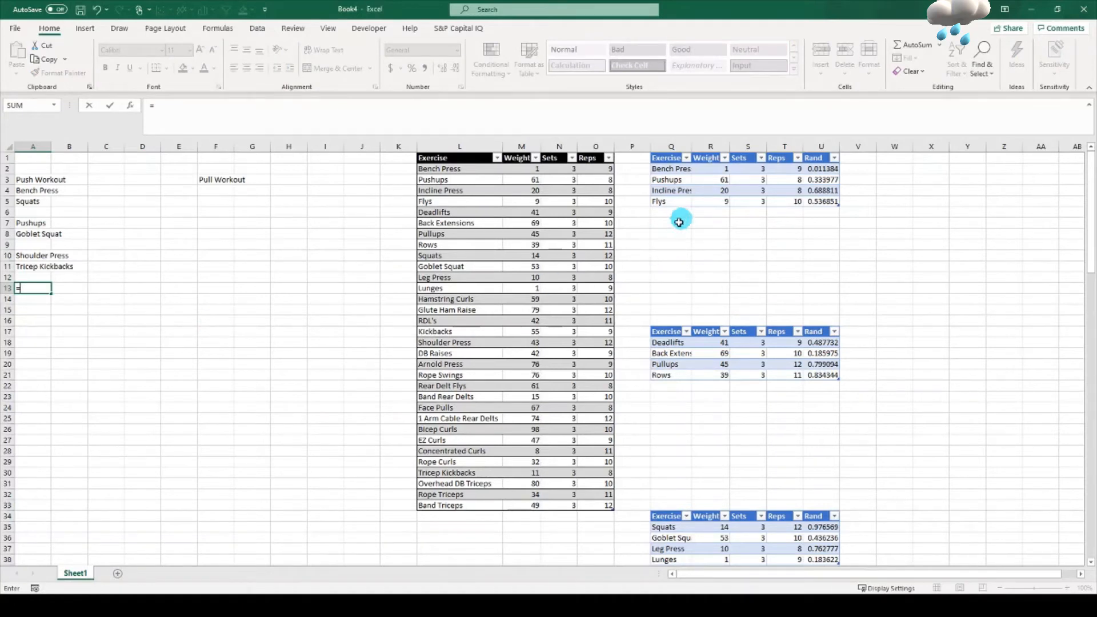
pyautogui.click(676, 189)
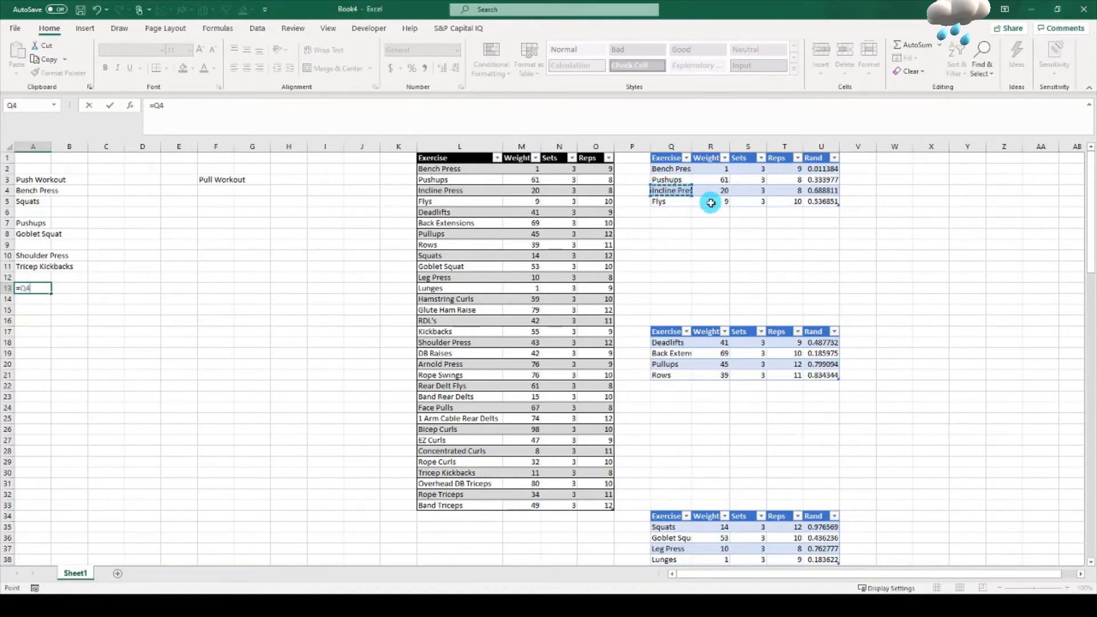
pyautogui.press('Return')
pyautogui.write('=')
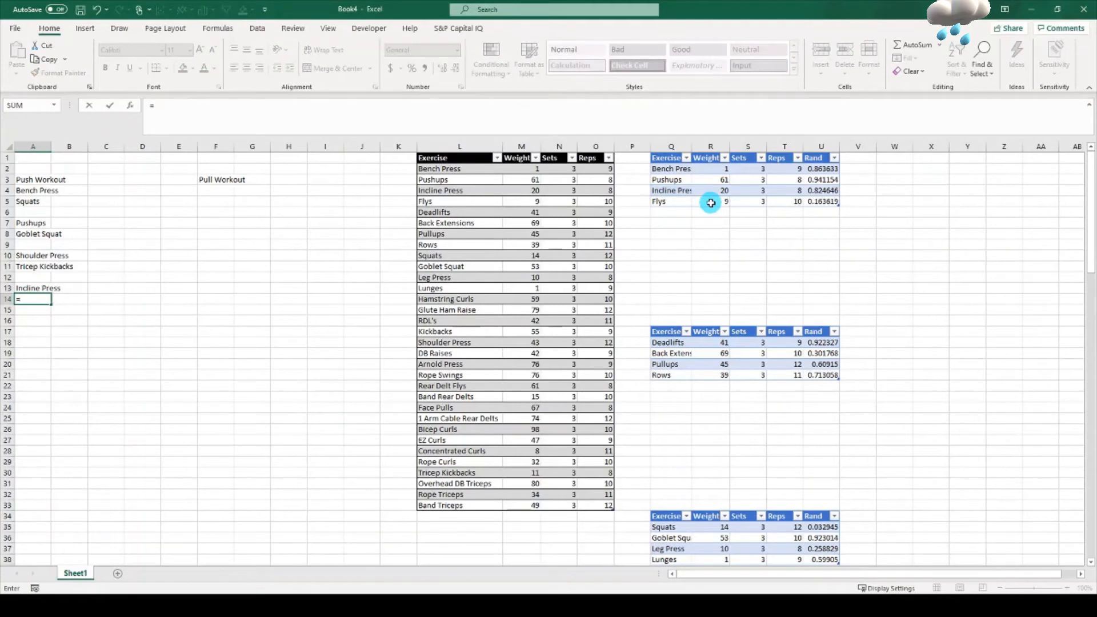
pyautogui.click(678, 548)
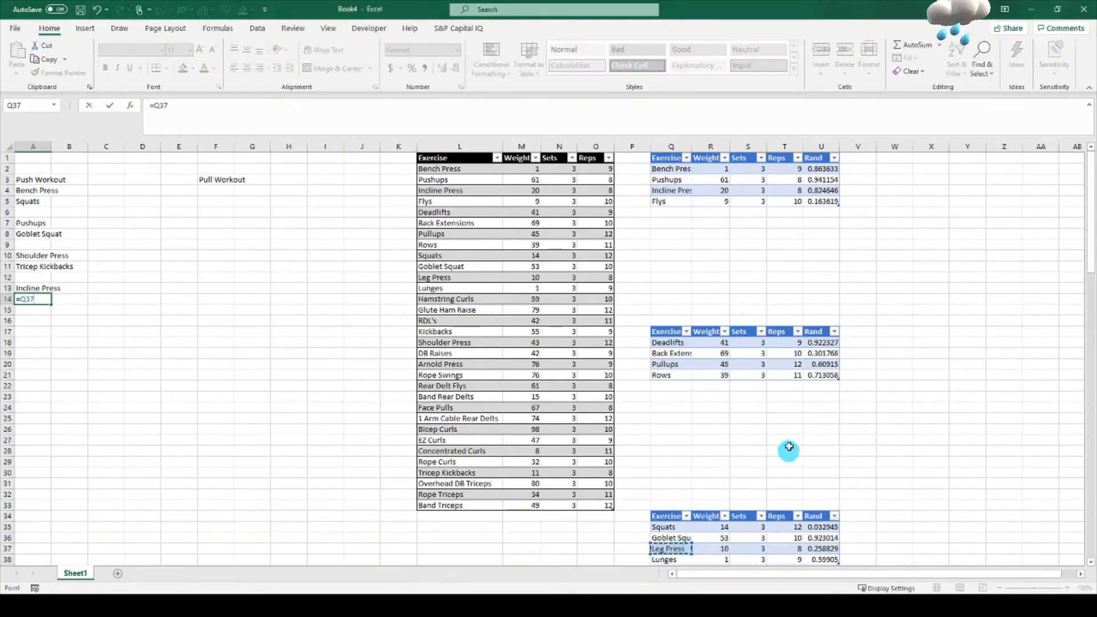
pyautogui.press('Return')
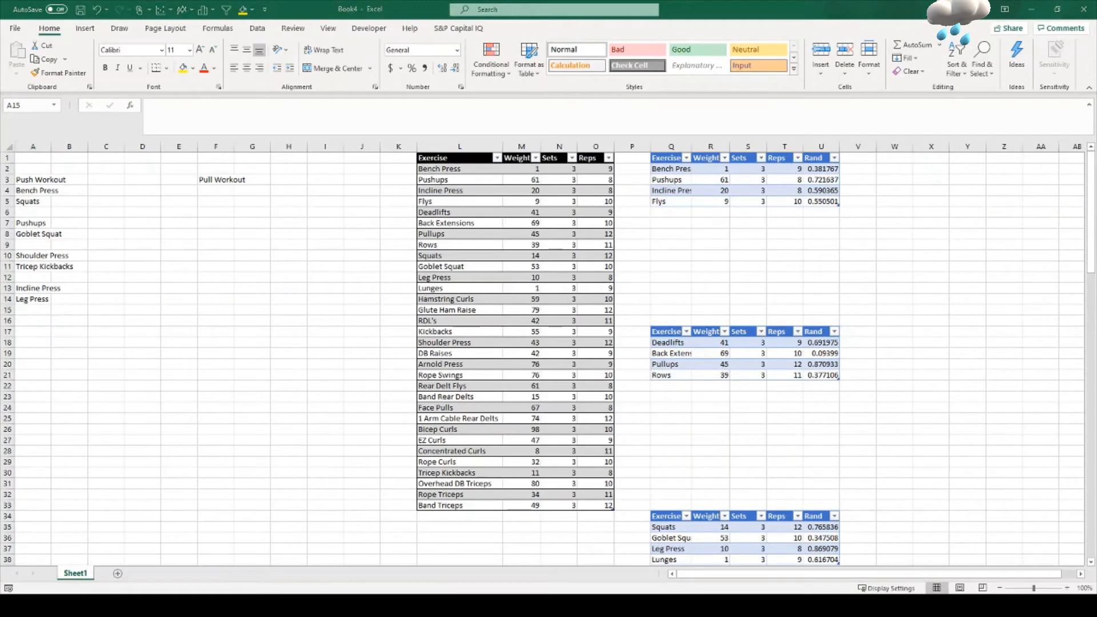
# Step: Autofit the width of column A and make the Push Workout heading in A3 bold
pyautogui.doubleClick(51, 146)
pyautogui.click(55, 181)
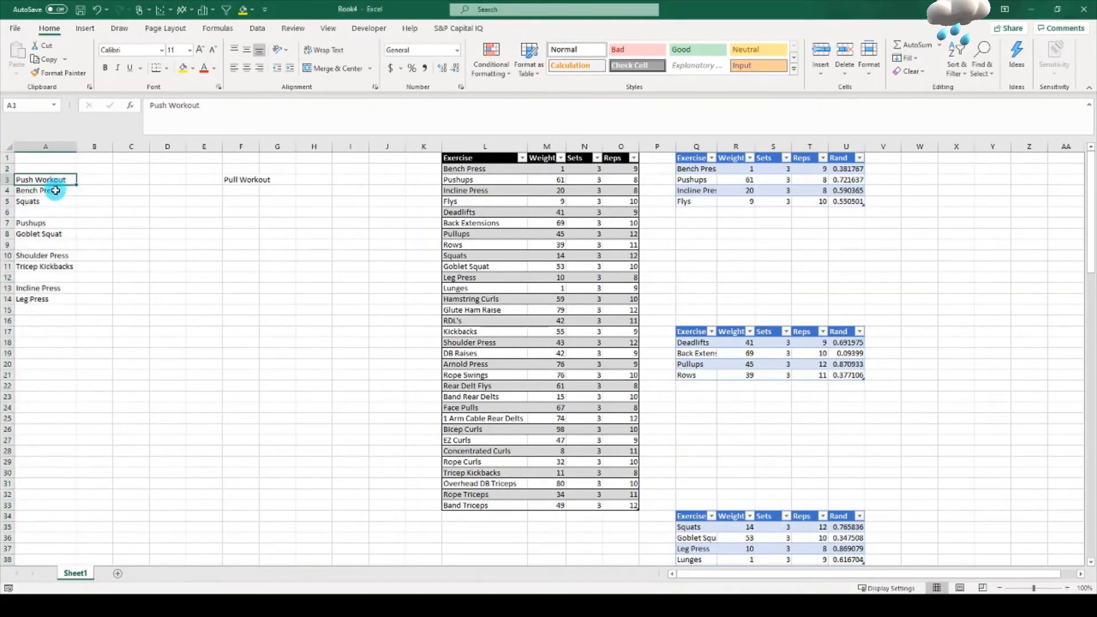
pyautogui.hotkey('ctrl', 'b')
pyautogui.click(171, 223)
# Step: Fill the Push Workout links in A4:A5 and A7:A14 across to column D to bring in weight, sets and reps
pyautogui.click(51, 191)
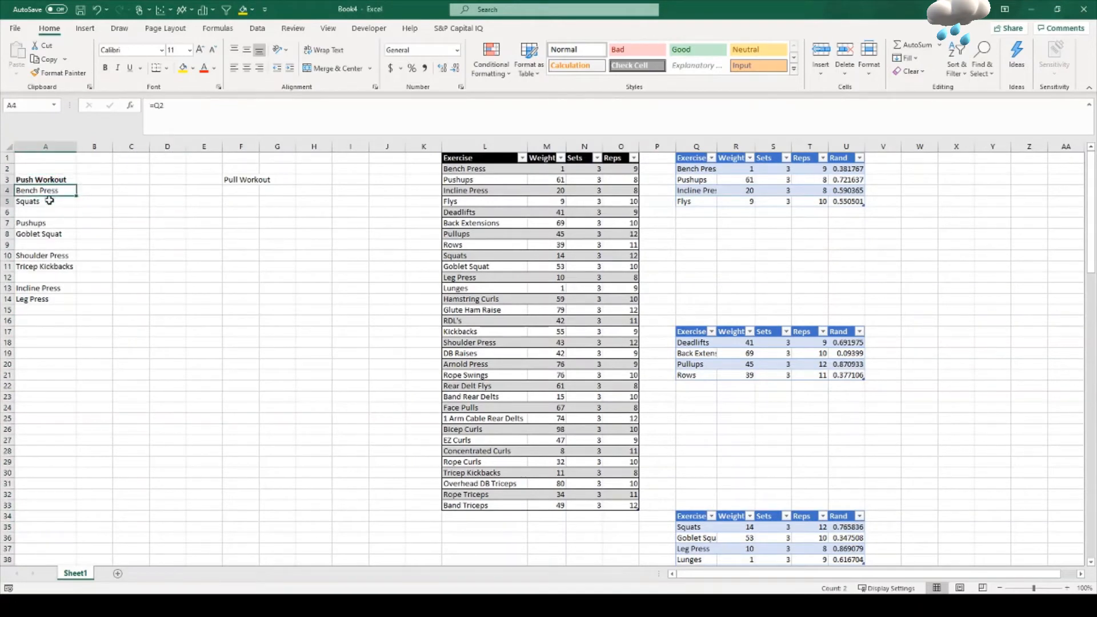
pyautogui.moveTo(49, 201); pyautogui.dragTo(154, 202)
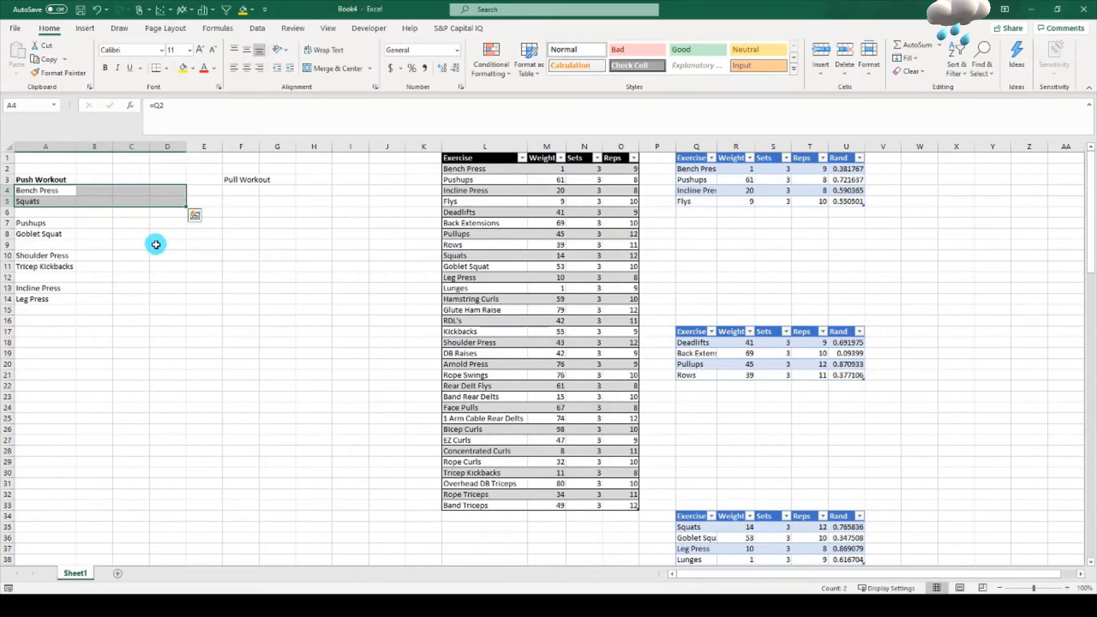
pyautogui.hotkey('ctrl', 'r')
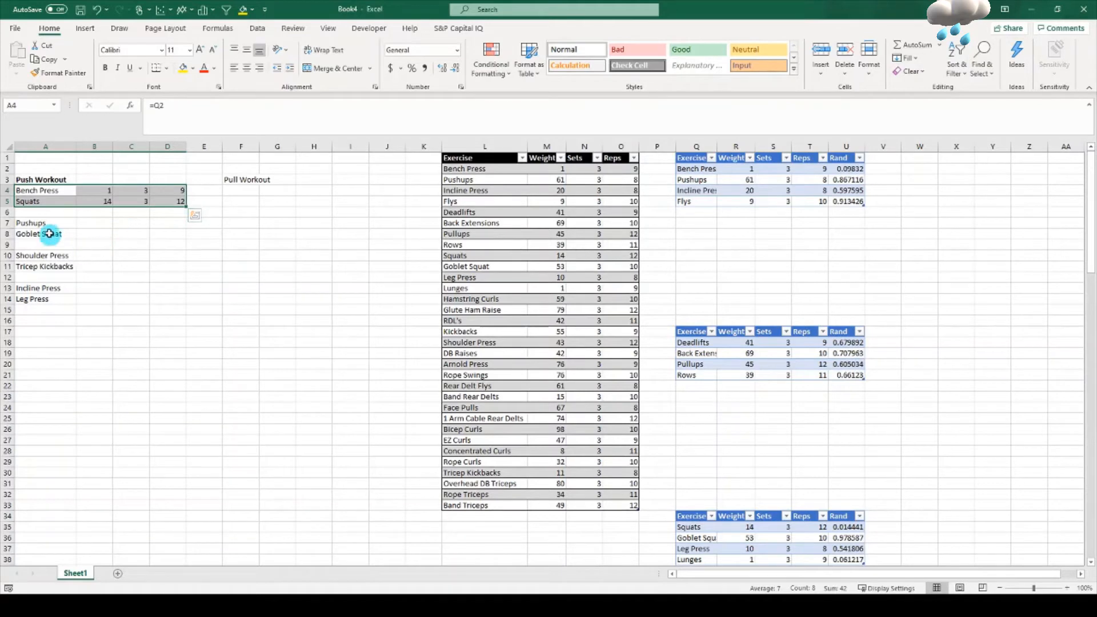
pyautogui.moveTo(50, 223); pyautogui.dragTo(157, 297)
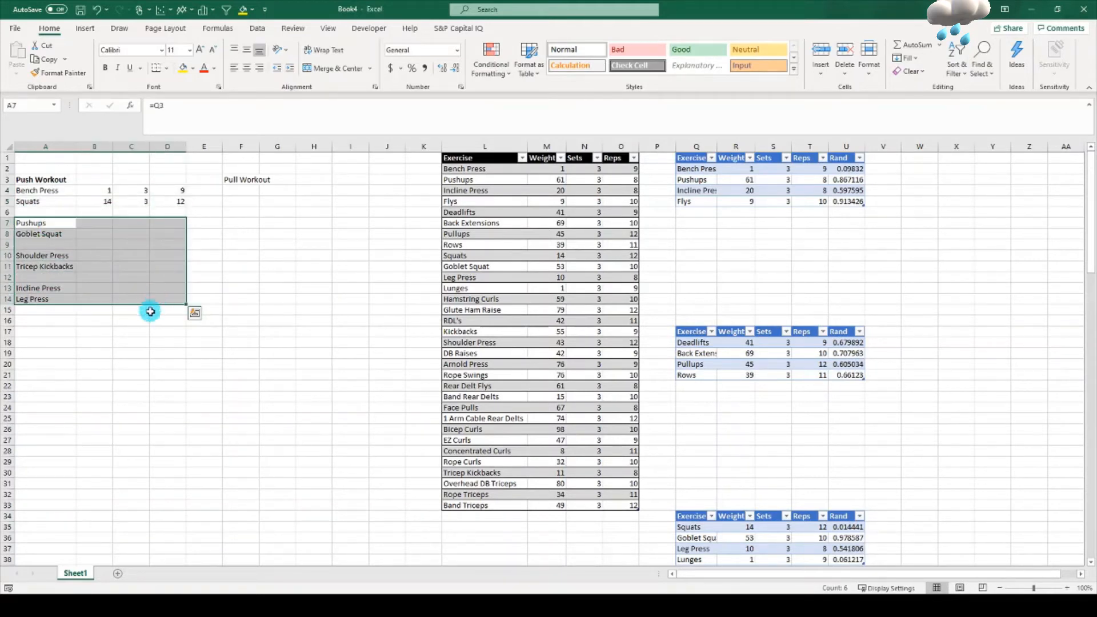
pyautogui.hotkey('ctrl', 'r')
pyautogui.click(123, 329)
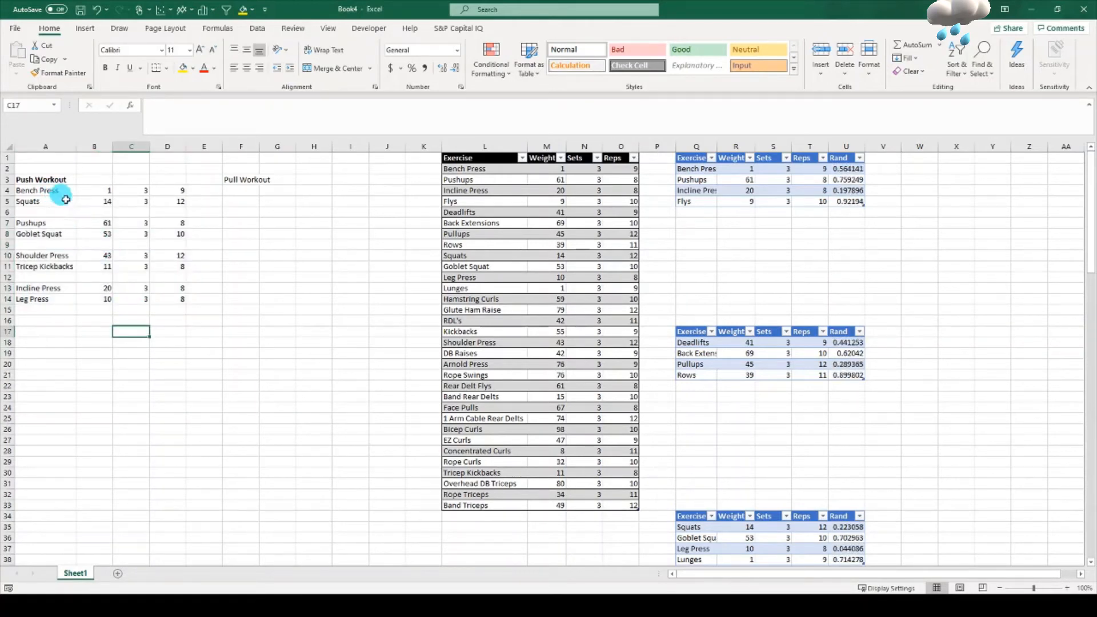
pyautogui.moveTo(47, 190); pyautogui.dragTo(156, 306)
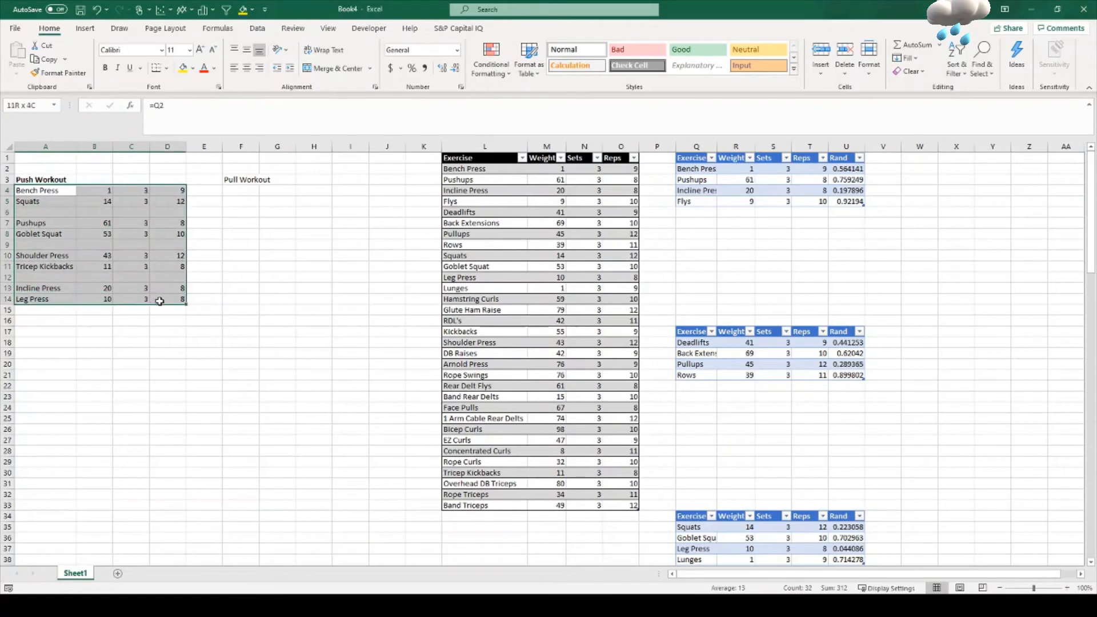
pyautogui.click(126, 319)
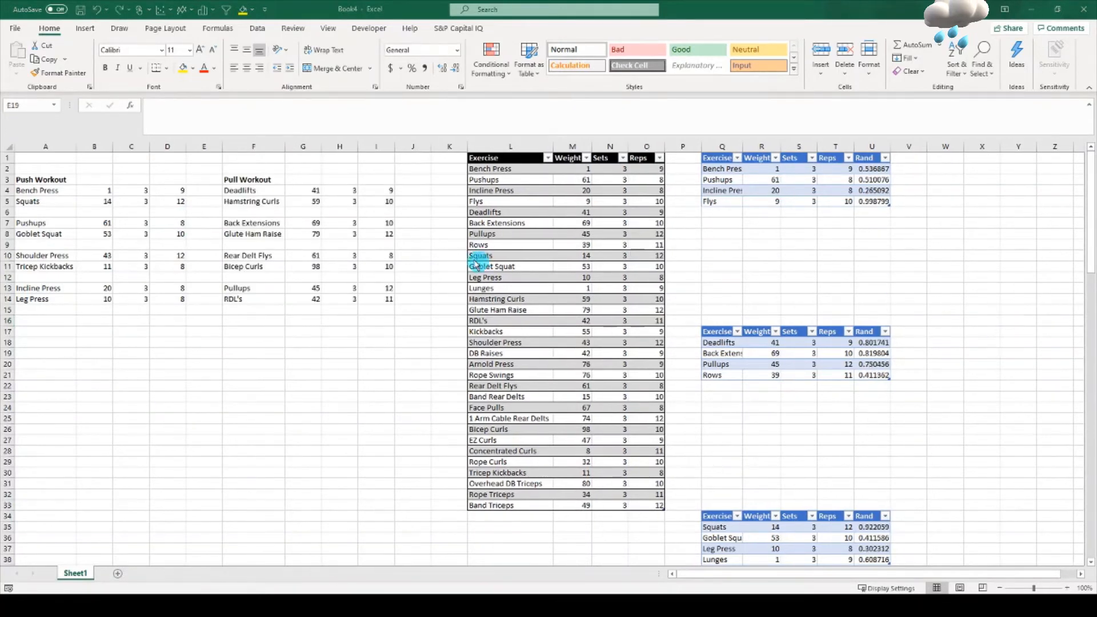
pyautogui.moveTo(246, 179); pyautogui.dragTo(372, 294)
pyautogui.click(309, 351)
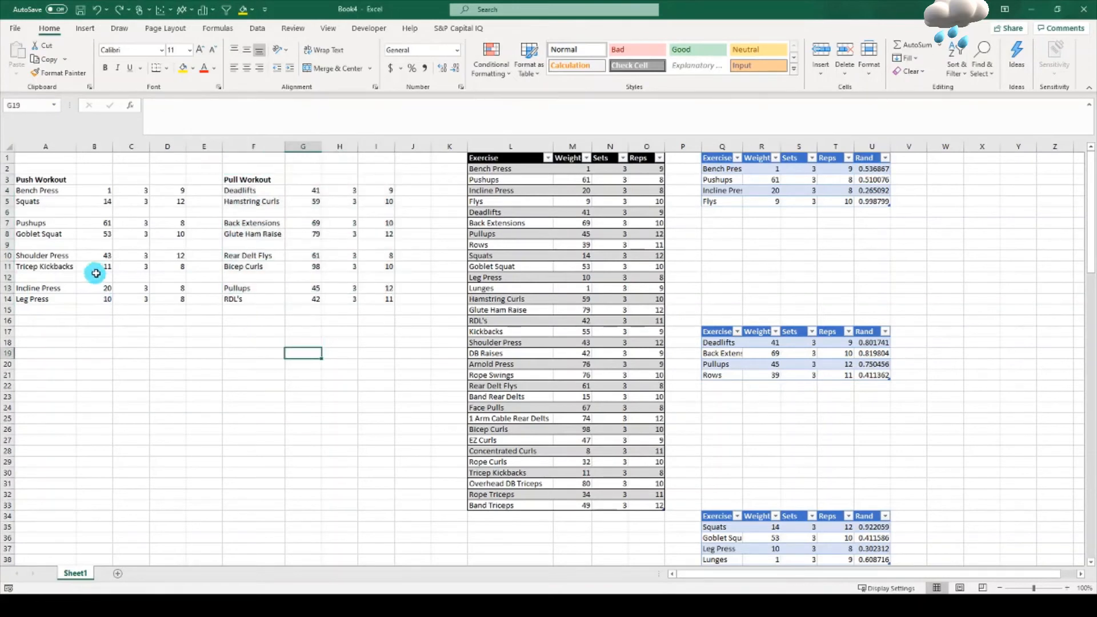
# Step: Apply all borders to the Push Workout range A4:D14 and the Pull Workout range F4:I14
pyautogui.moveTo(38, 192); pyautogui.dragTo(158, 272)
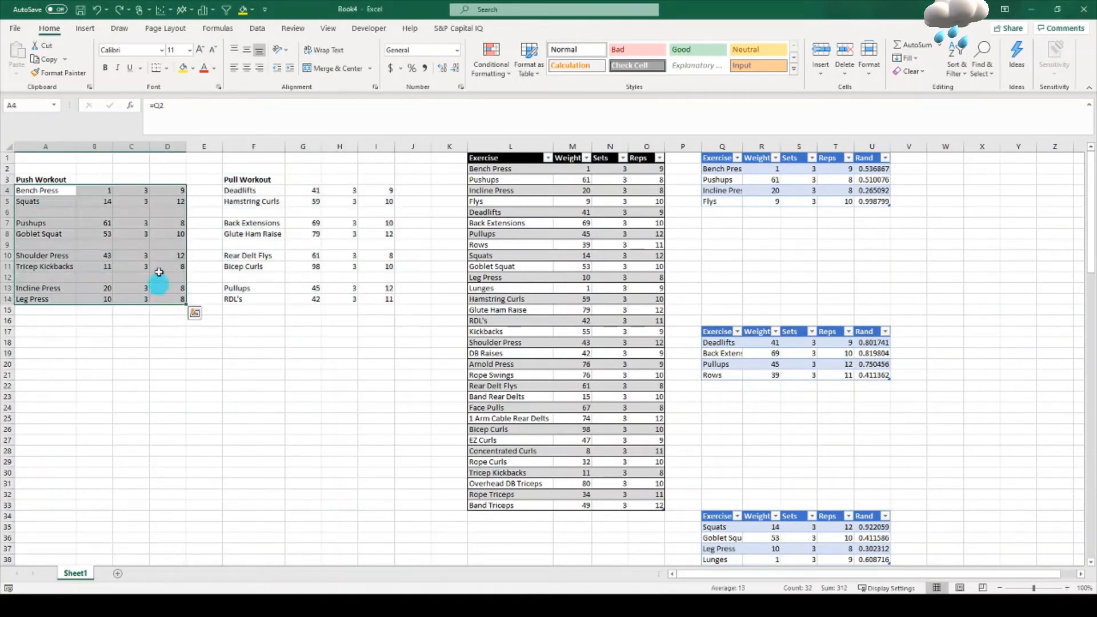
pyautogui.click(166, 68)
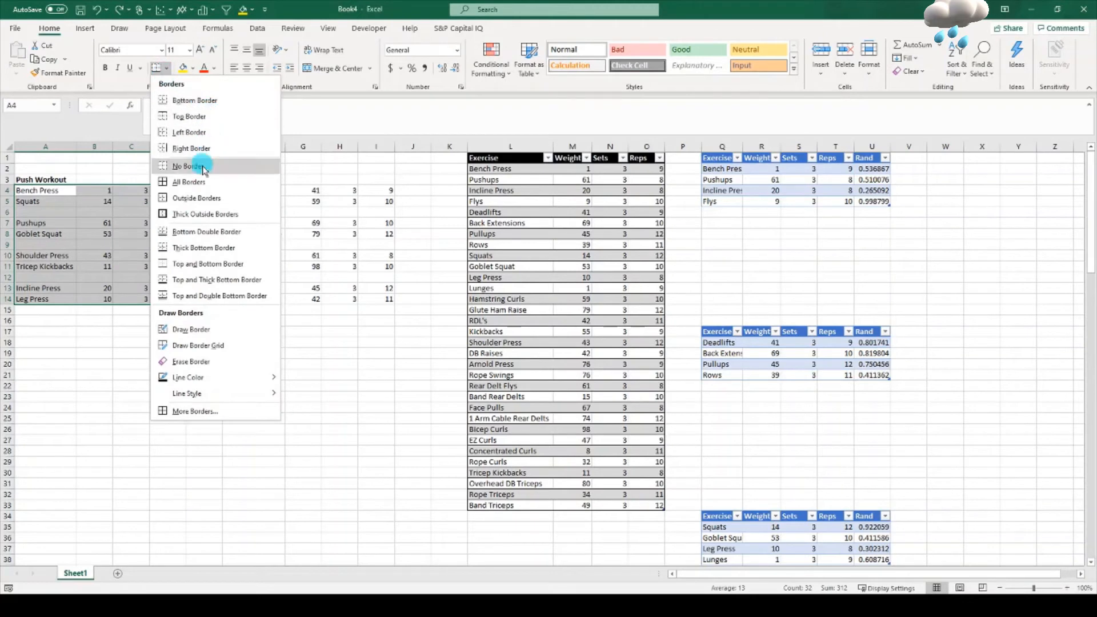
pyautogui.click(189, 181)
pyautogui.moveTo(254, 192); pyautogui.dragTo(392, 302)
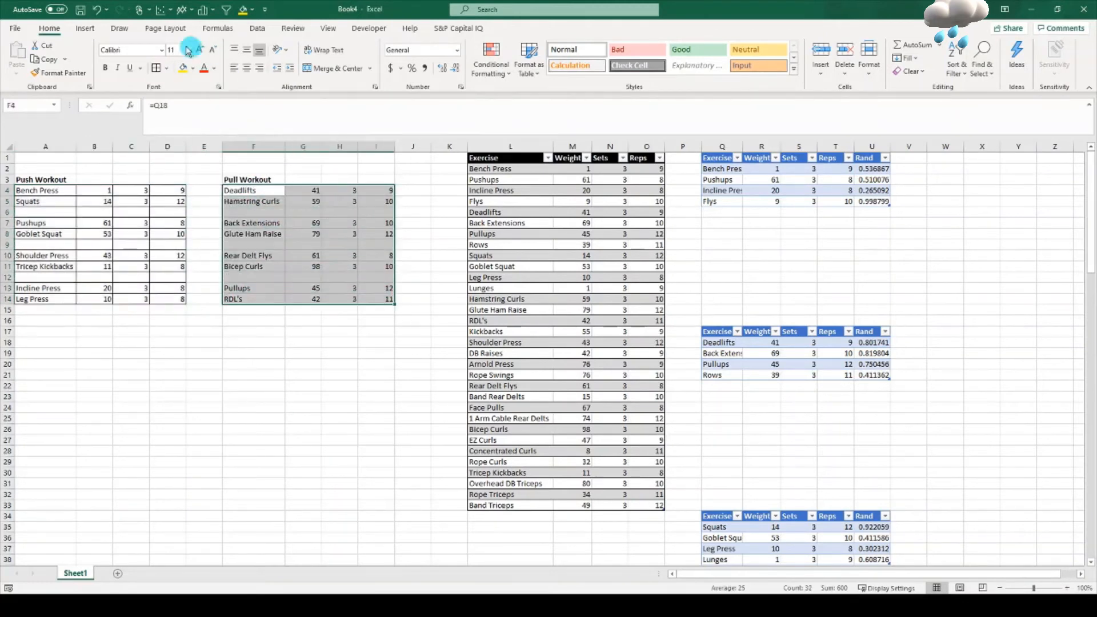
pyautogui.click(156, 69)
pyautogui.click(170, 342)
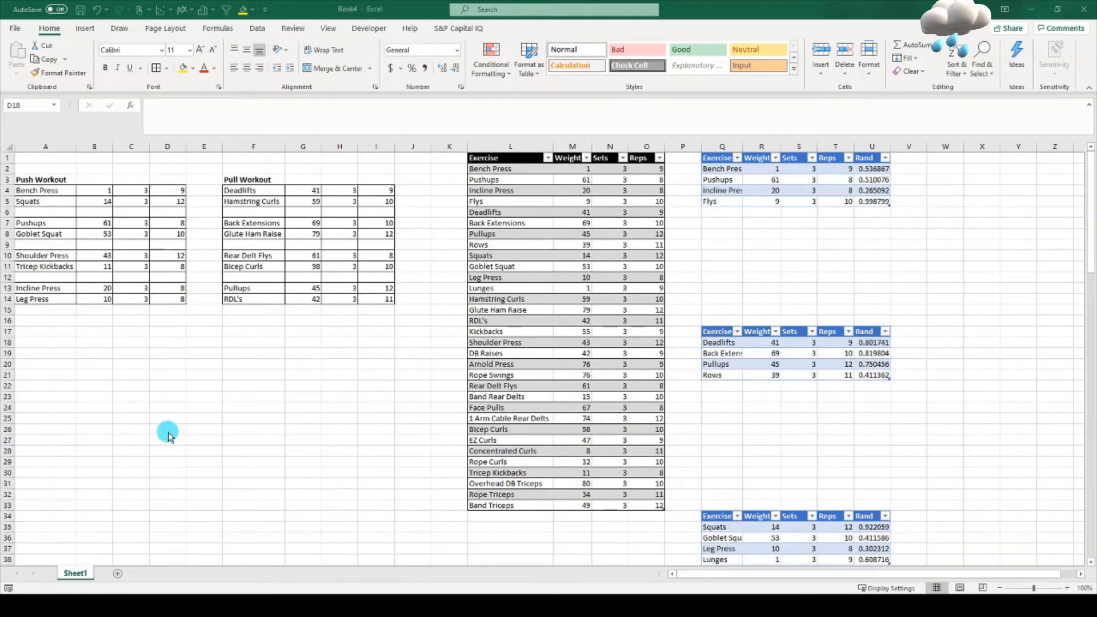
# Step: Start recording a macro named Randomize, stored in This Workbook
pyautogui.click(9, 589)
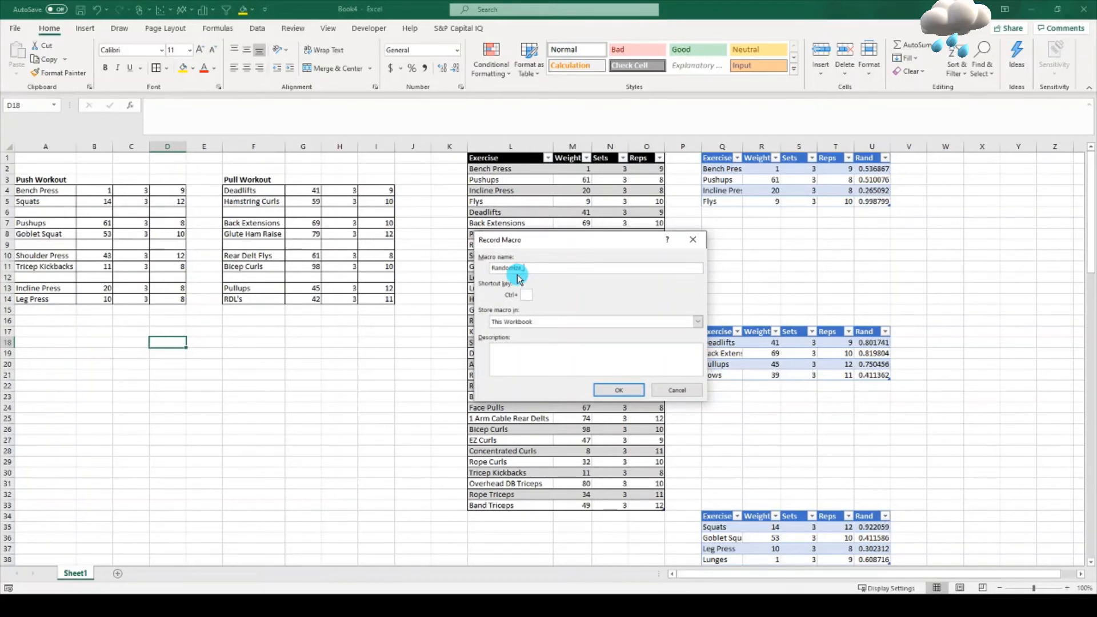
pyautogui.click(526, 294)
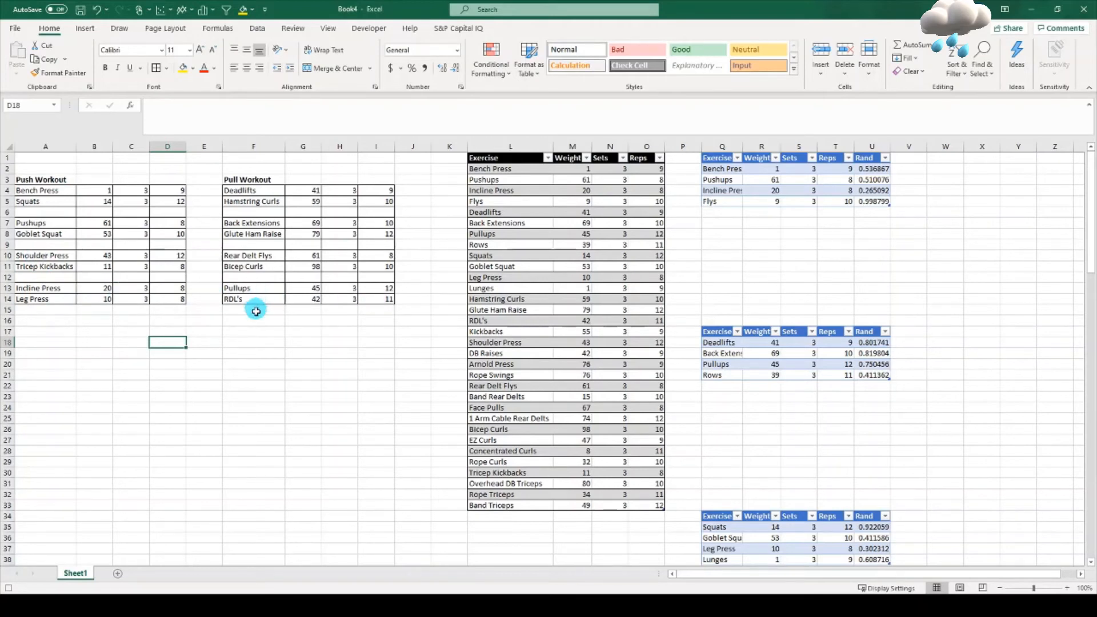
# Step: Sort the chest block at row 1 and the back block at row 17 by Rand, smallest to largest
pyautogui.click(885, 159)
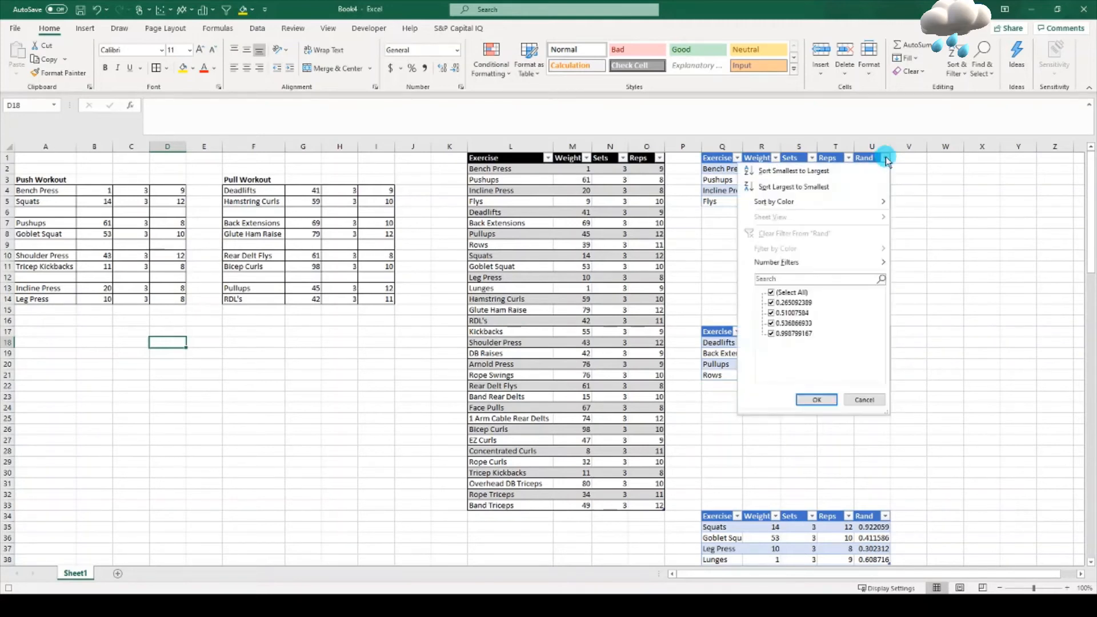
pyautogui.click(849, 171)
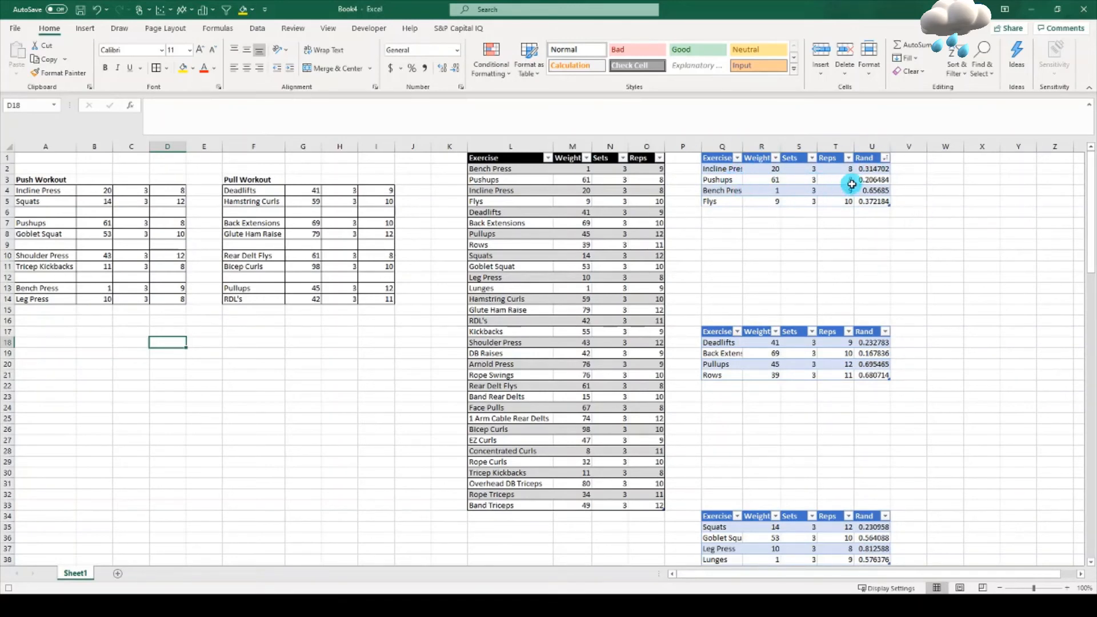
pyautogui.scroll(-2, 874, 269)
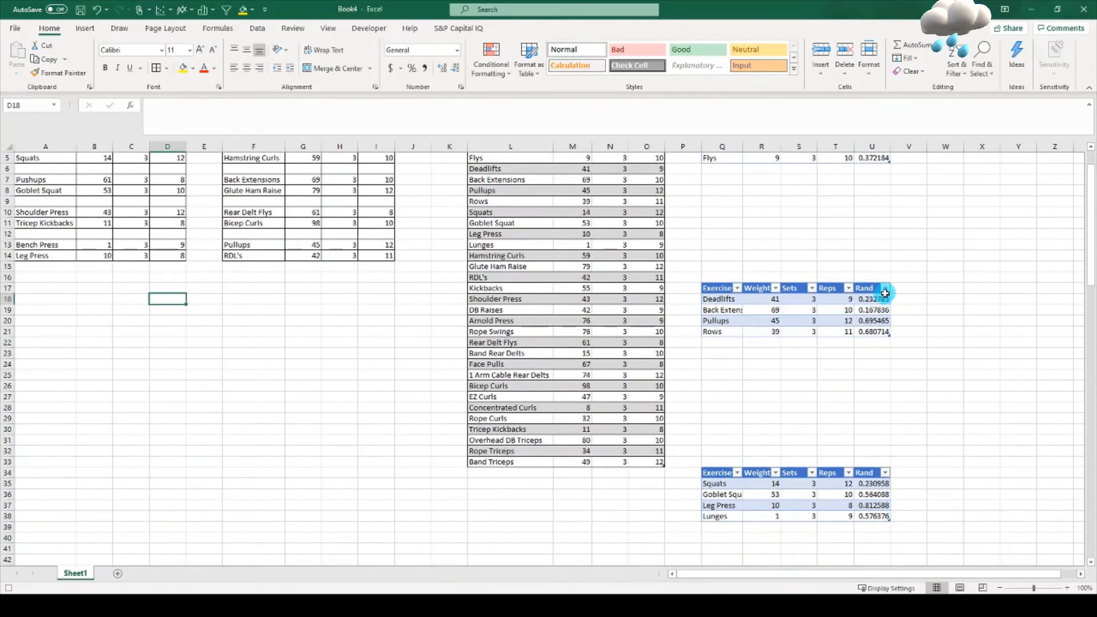
pyautogui.click(884, 288)
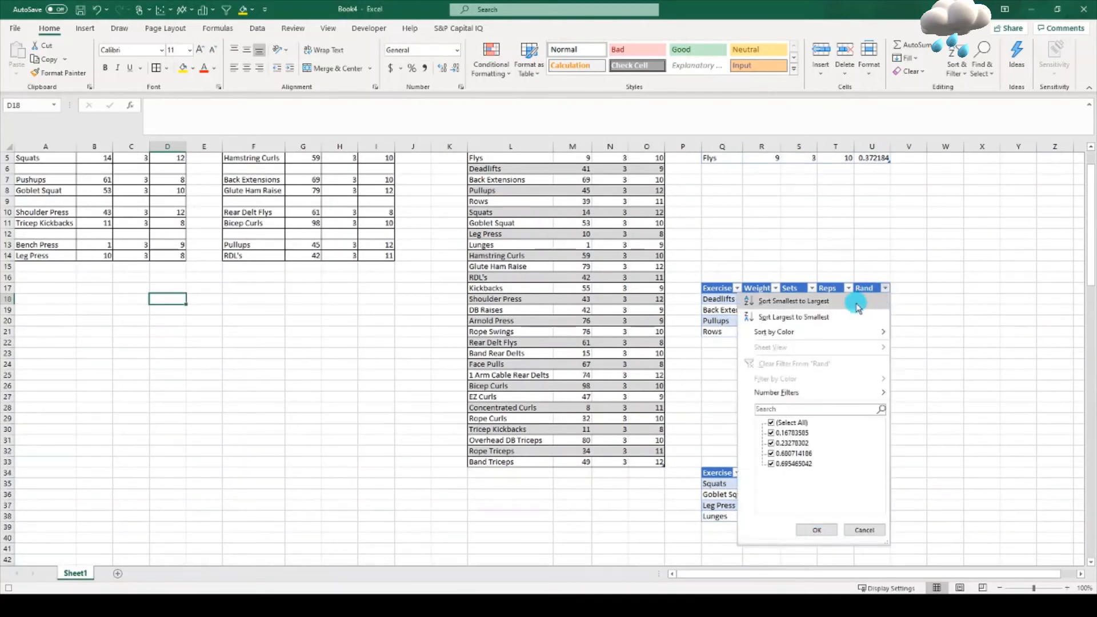
pyautogui.click(857, 303)
# Step: Sort the squat block at row 34 and the hamstring block at row 50 by Rand, smallest to largest
pyautogui.scroll(-3, 885, 325)
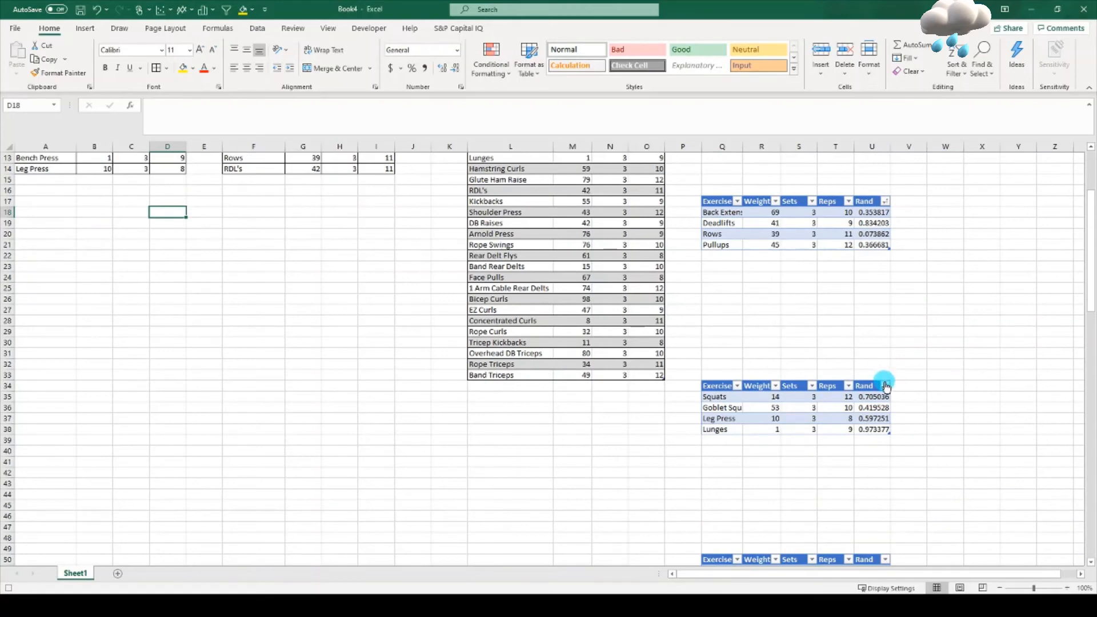
pyautogui.click(885, 386)
pyautogui.click(824, 133)
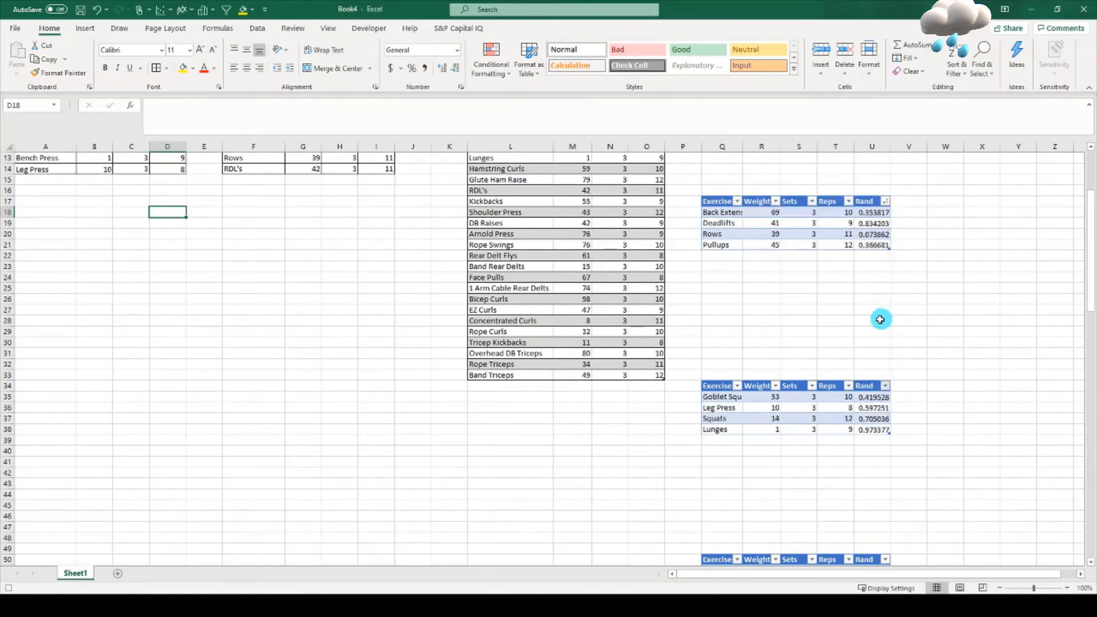
pyautogui.scroll(-9, 880, 319)
pyautogui.click(883, 255)
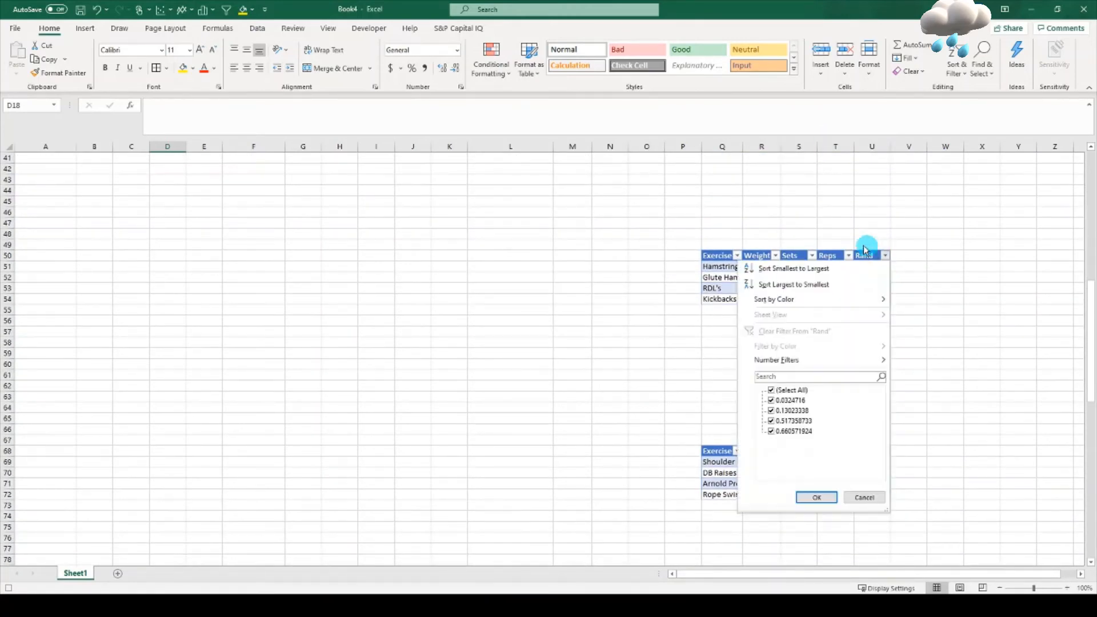
pyautogui.click(822, 268)
# Step: Sort the shoulder block at row 68 and the rear delt block at row 87 by Rand, smallest to largest
pyautogui.scroll(-1, 887, 326)
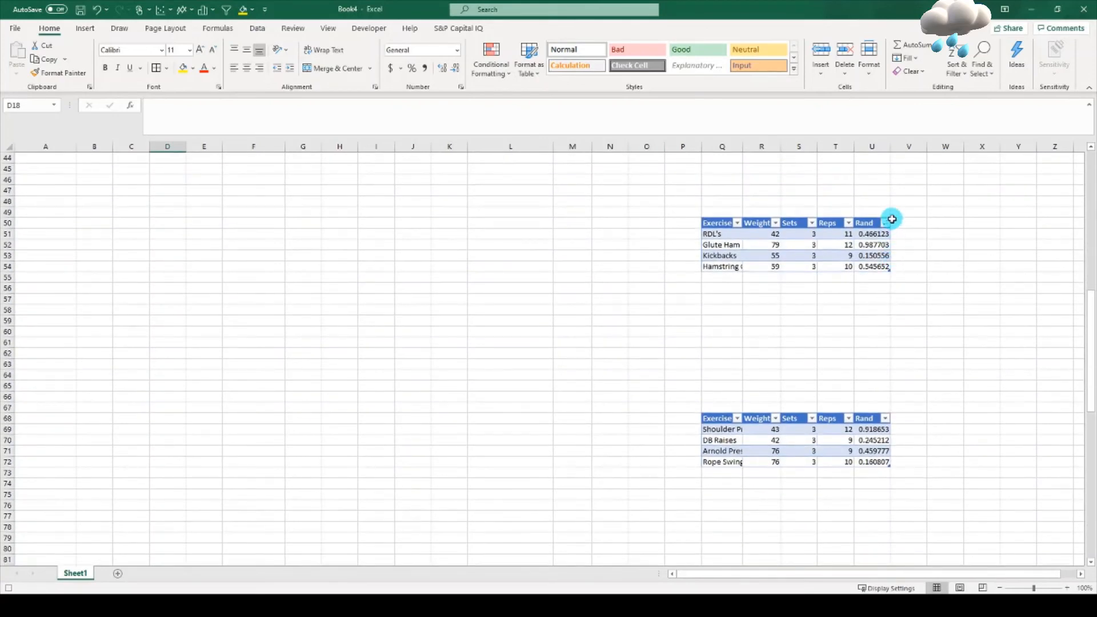
pyautogui.click(885, 419)
pyautogui.click(839, 169)
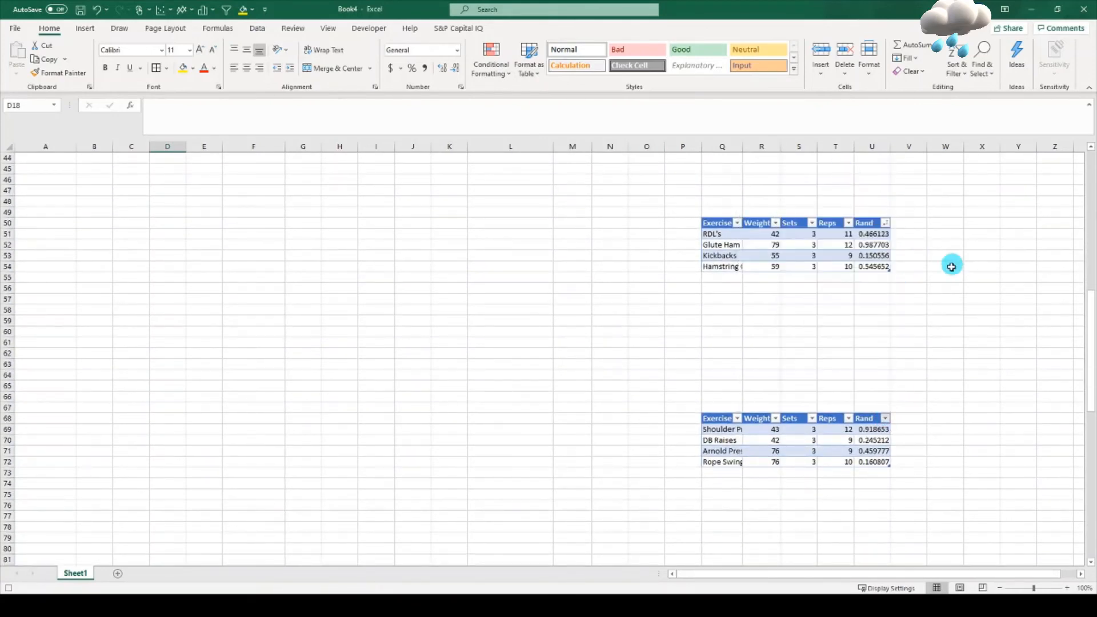
pyautogui.scroll(-2, 942, 274)
pyautogui.scroll(-5, 935, 343)
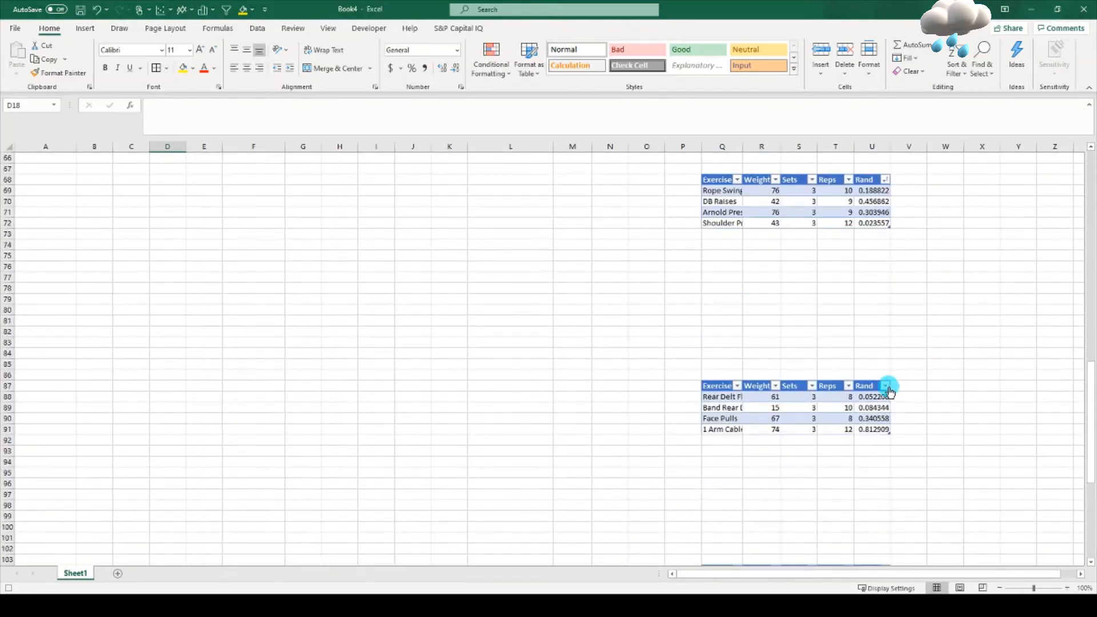
pyautogui.click(886, 387)
pyautogui.click(840, 141)
pyautogui.scroll(-1, 923, 350)
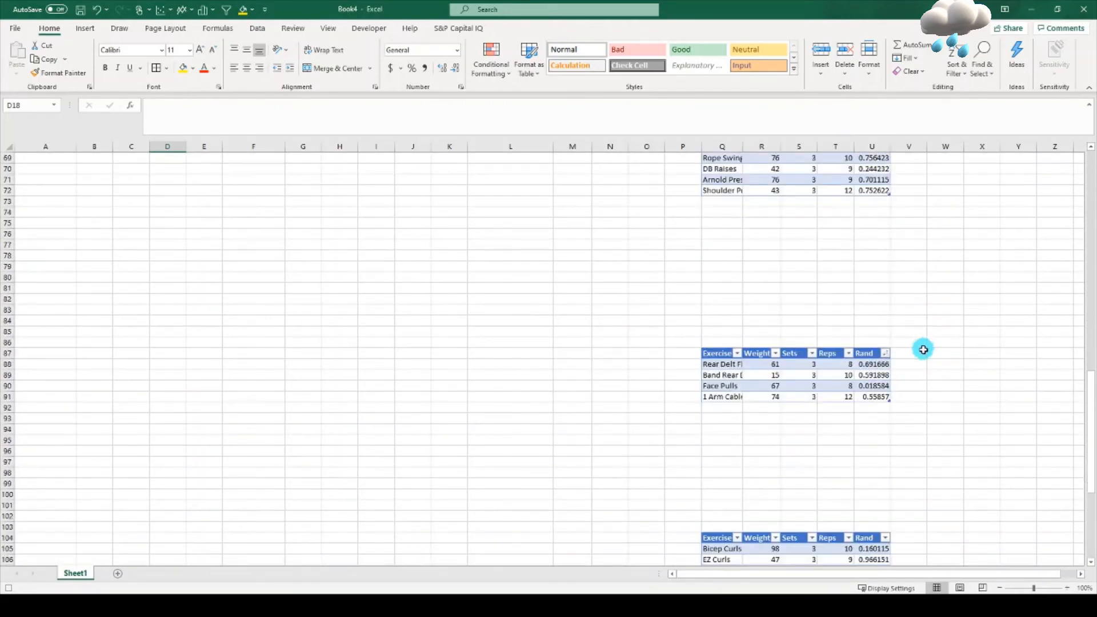
# Step: Sort the biceps block at row 104 and the triceps block at row 122 by Rand, smallest to largest, and stop recording the macro
pyautogui.scroll(-4, 923, 349)
pyautogui.click(887, 410)
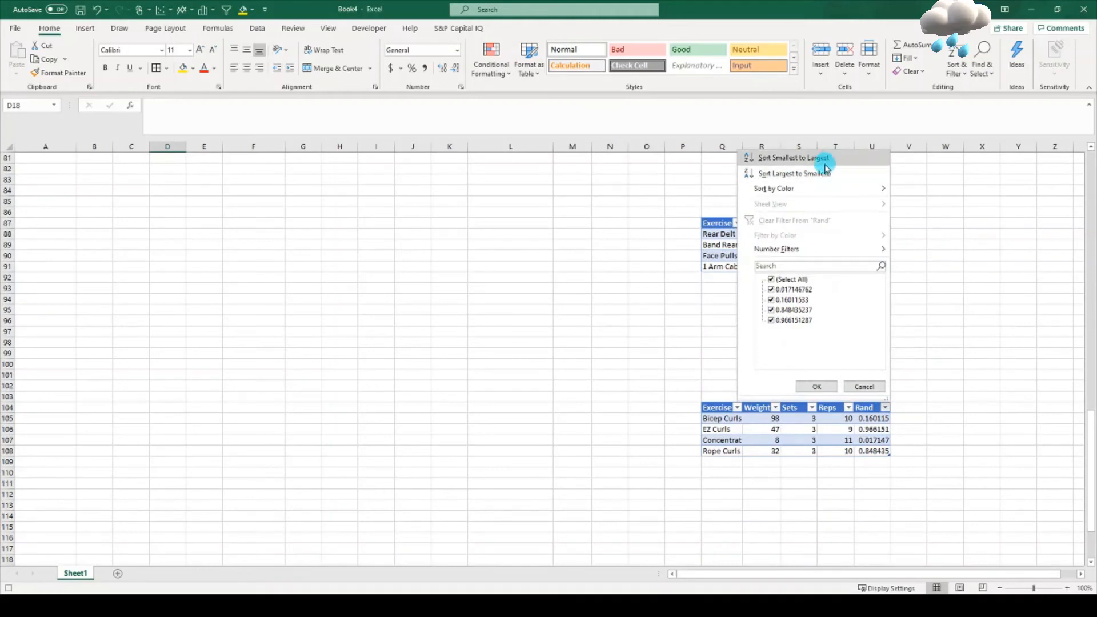
pyautogui.click(817, 89)
pyautogui.scroll(-6, 885, 391)
pyautogui.scroll(-1, 884, 391)
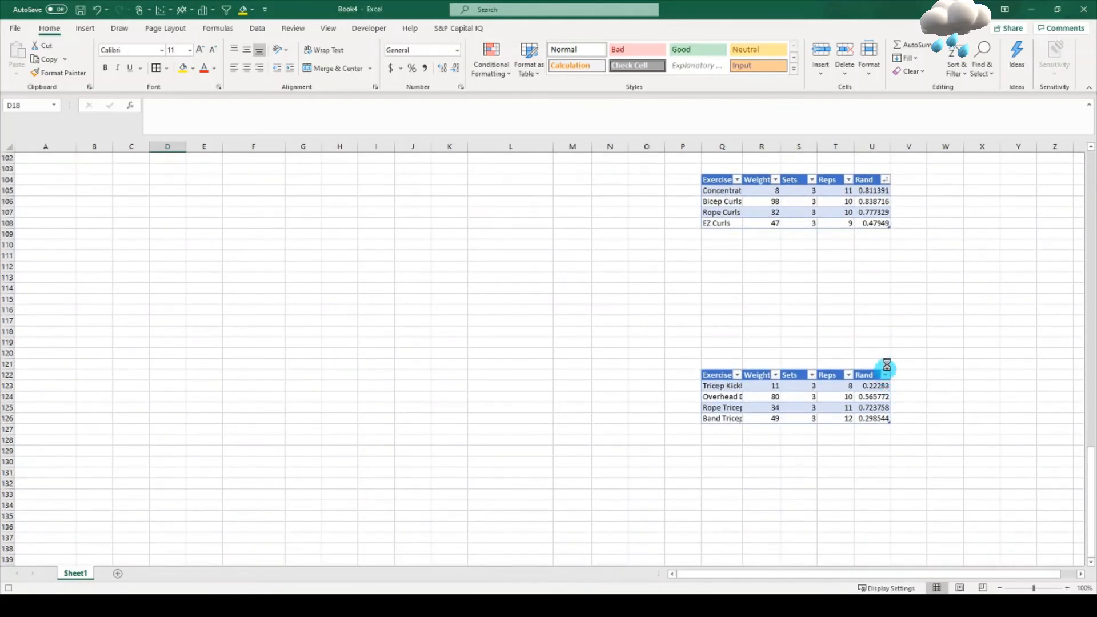
pyautogui.click(884, 375)
pyautogui.click(889, 74)
pyautogui.scroll(-7, 267, 304)
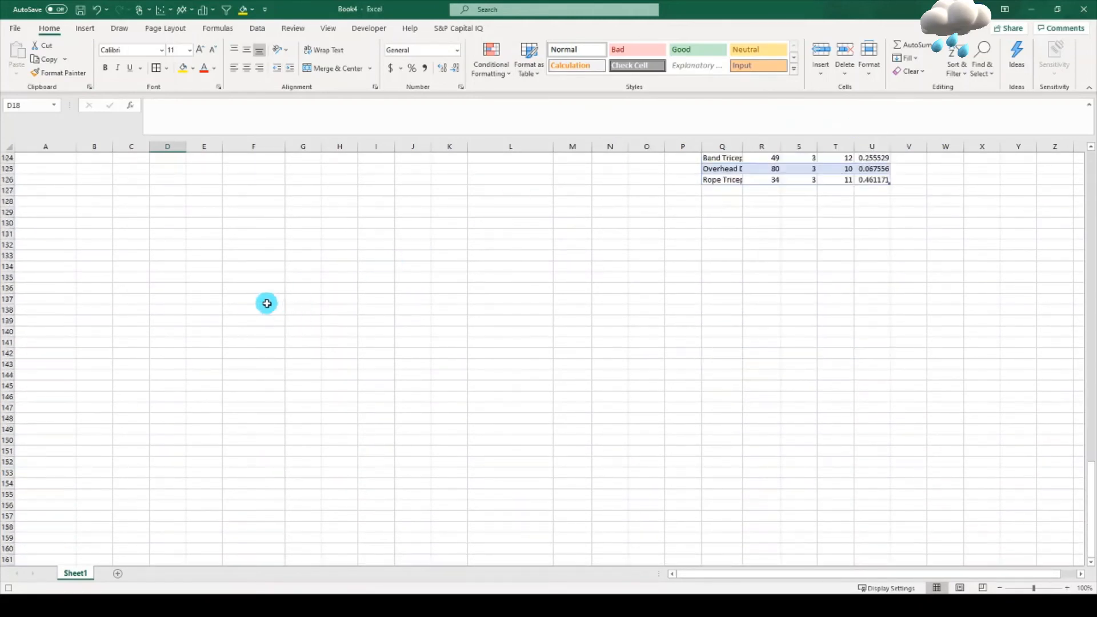
pyautogui.scroll(20, 267, 303)
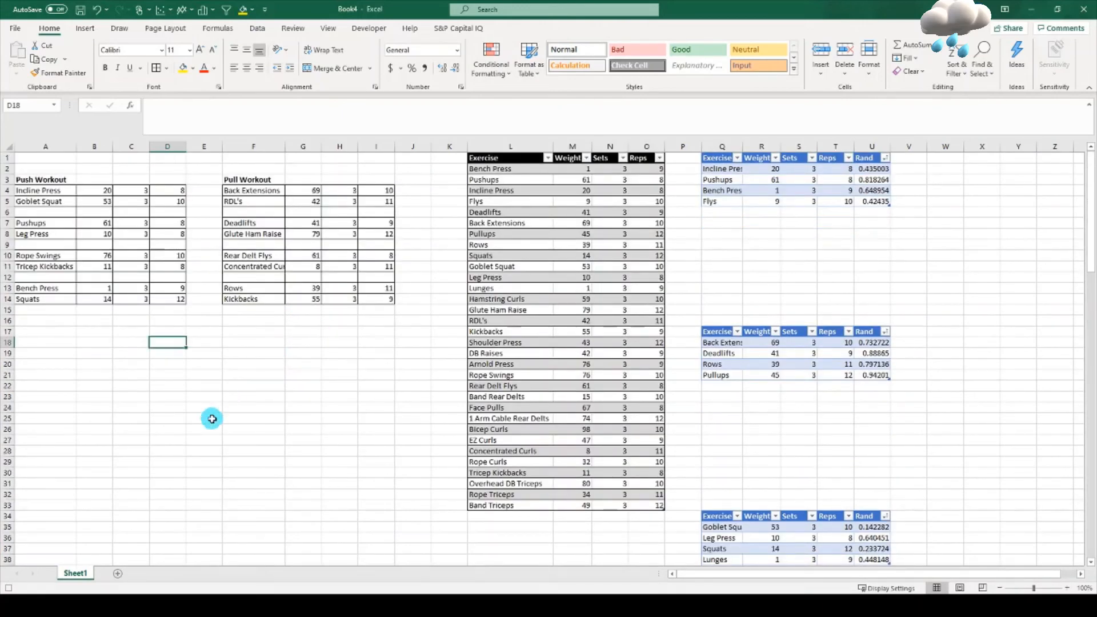
pyautogui.click(6, 588)
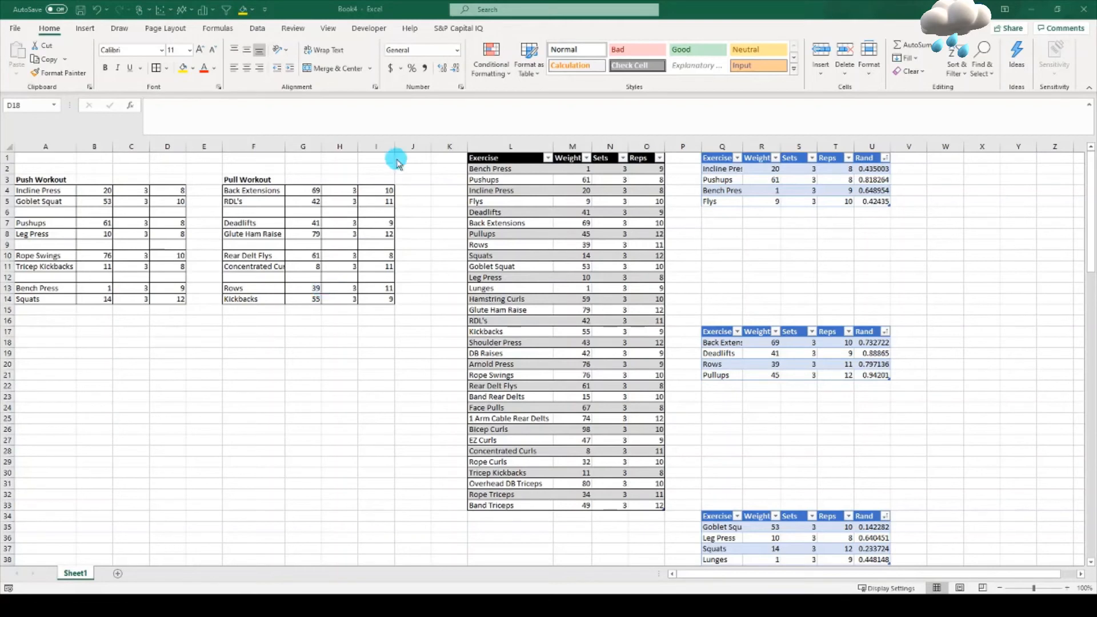
# Step: Draw a rounded rectangle about 1.1" high and 2.81" wide below the Push and Pull lists and label it Generate Workout
pyautogui.click(84, 28)
pyautogui.click(84, 28)
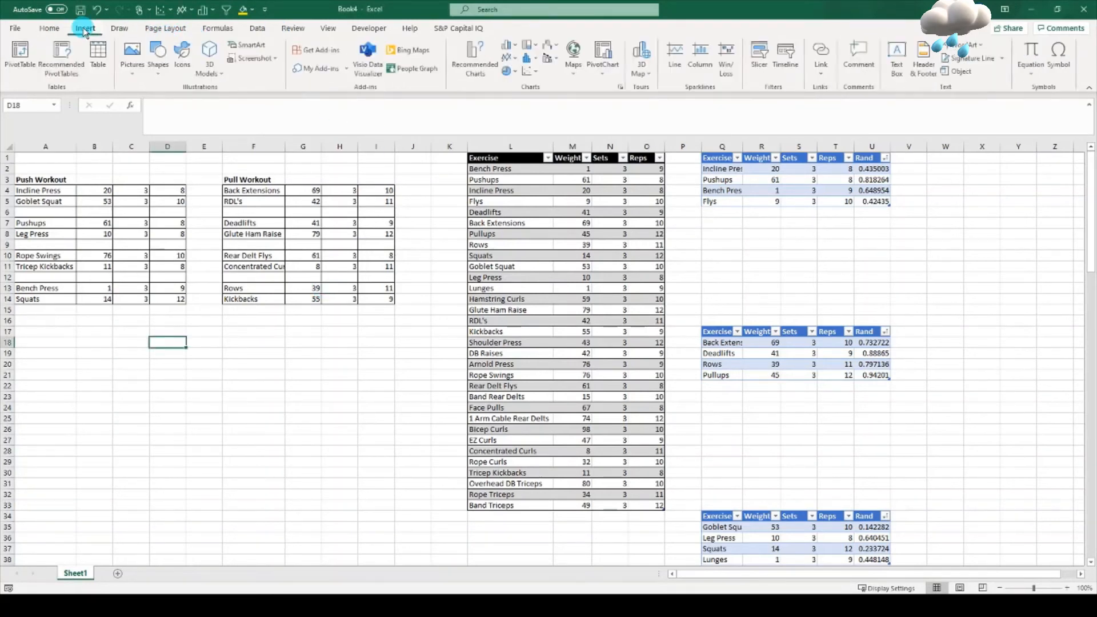
pyautogui.click(160, 57)
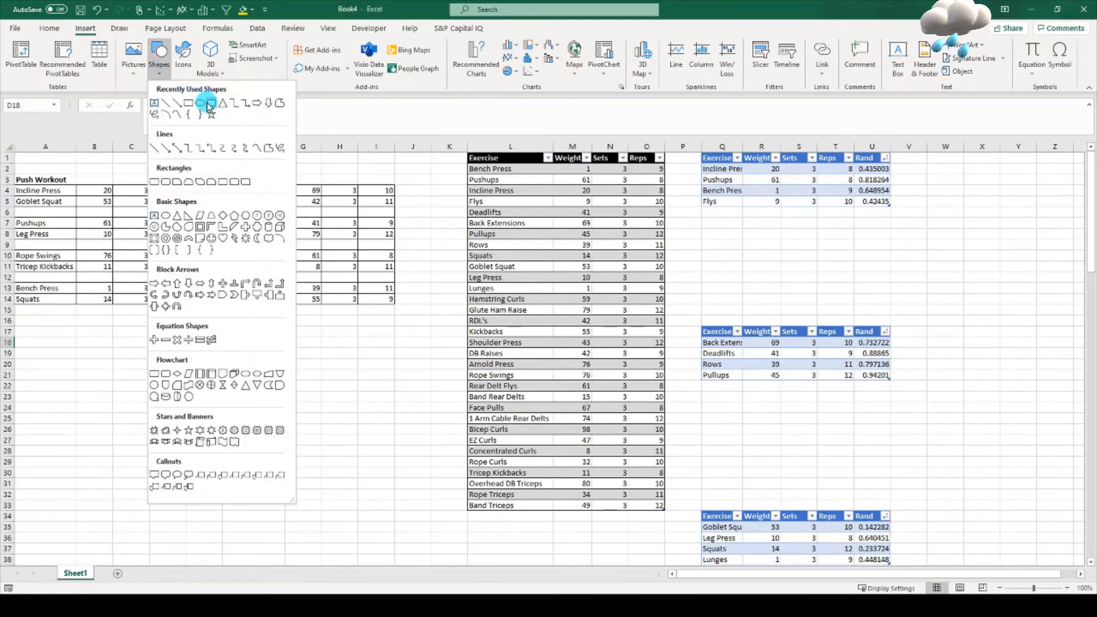
pyautogui.click(210, 102)
pyautogui.moveTo(109, 347); pyautogui.dragTo(263, 408)
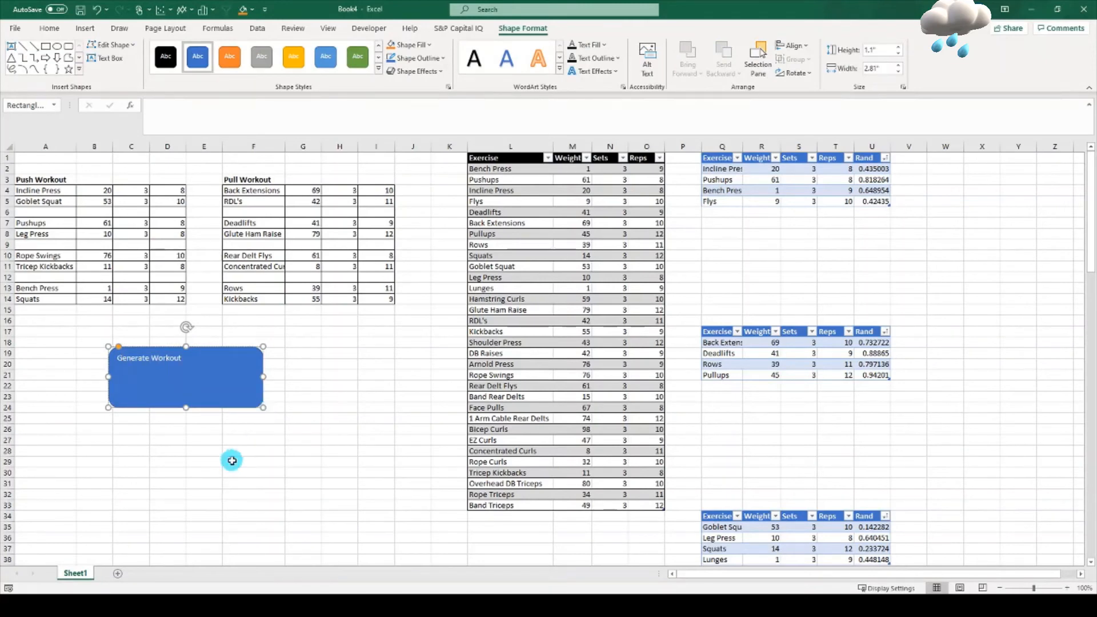
# Step: Centre the Generate Workout label both vertically and horizontally within its shape
pyautogui.click(253, 440)
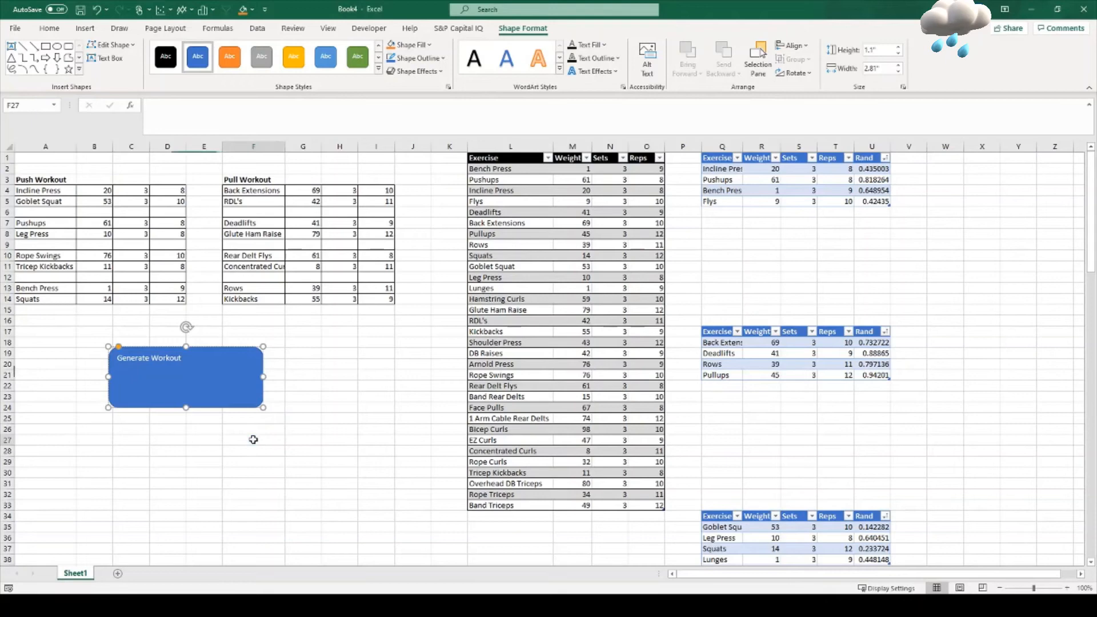
pyautogui.click(233, 383)
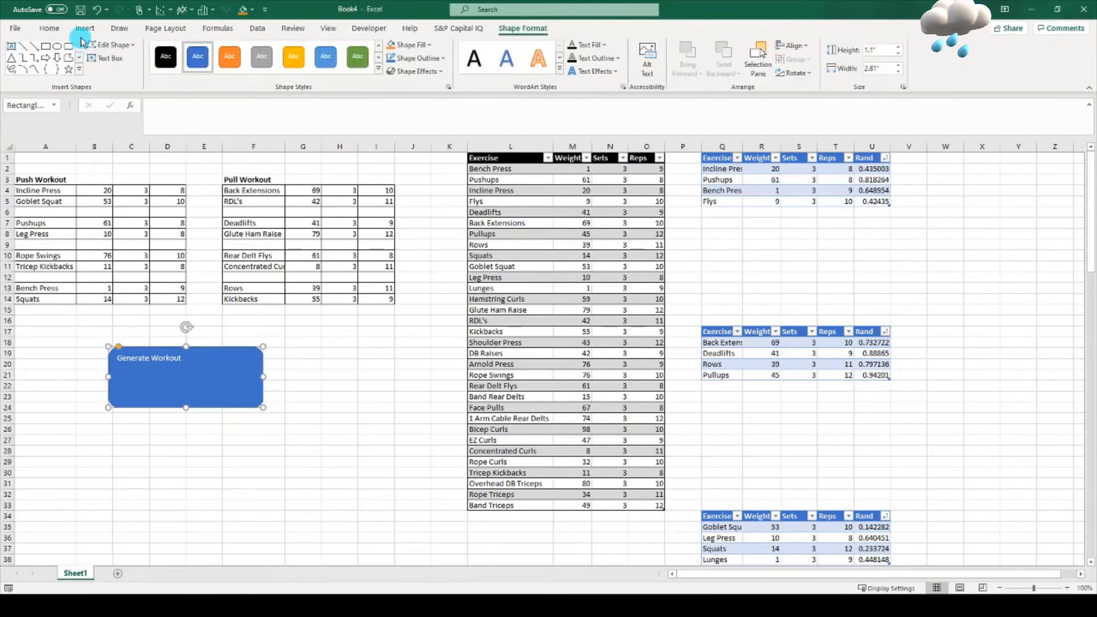
pyautogui.click(49, 28)
pyautogui.click(250, 52)
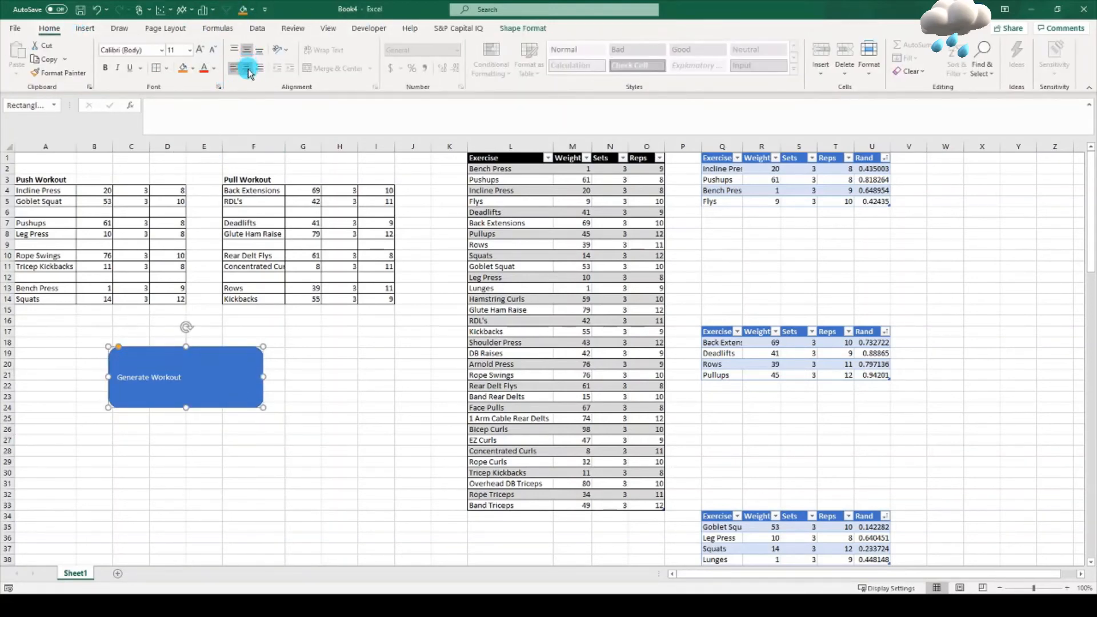
pyautogui.click(247, 68)
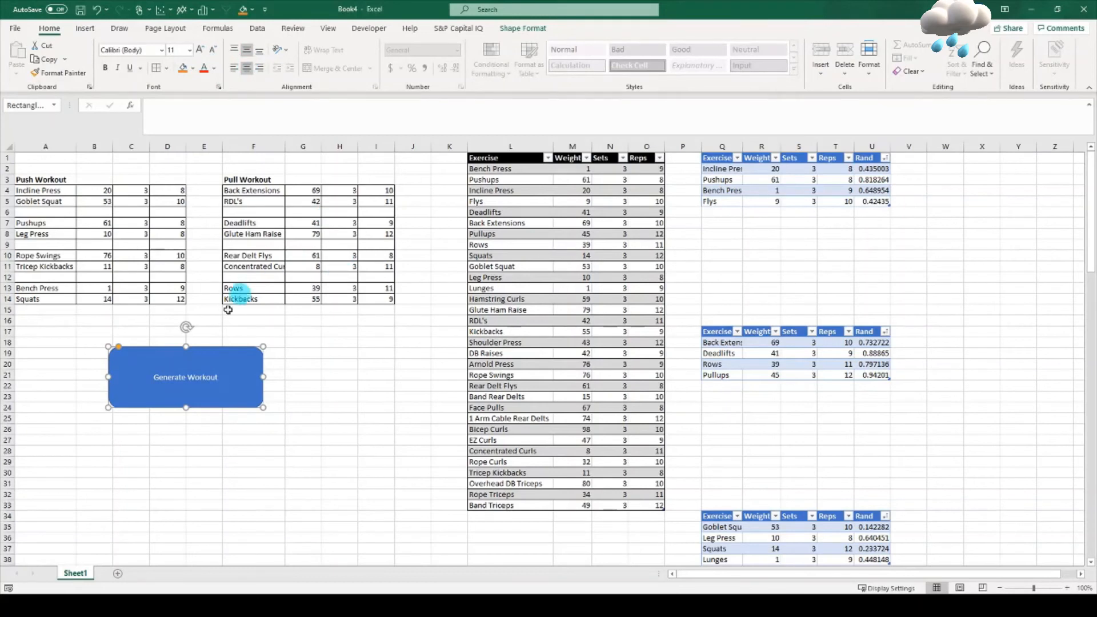
# Step: Assign this workbook's recorded Randomize macro to the Generate Workout shape and deselect the shape
pyautogui.click(221, 456)
pyautogui.rightClick(229, 386)
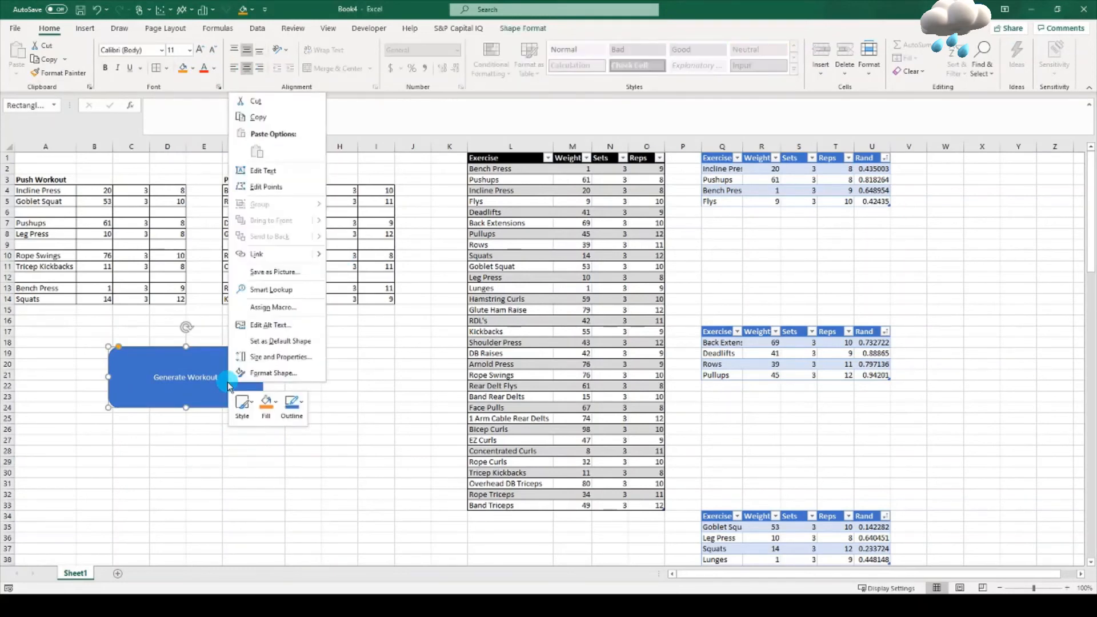
pyautogui.click(292, 309)
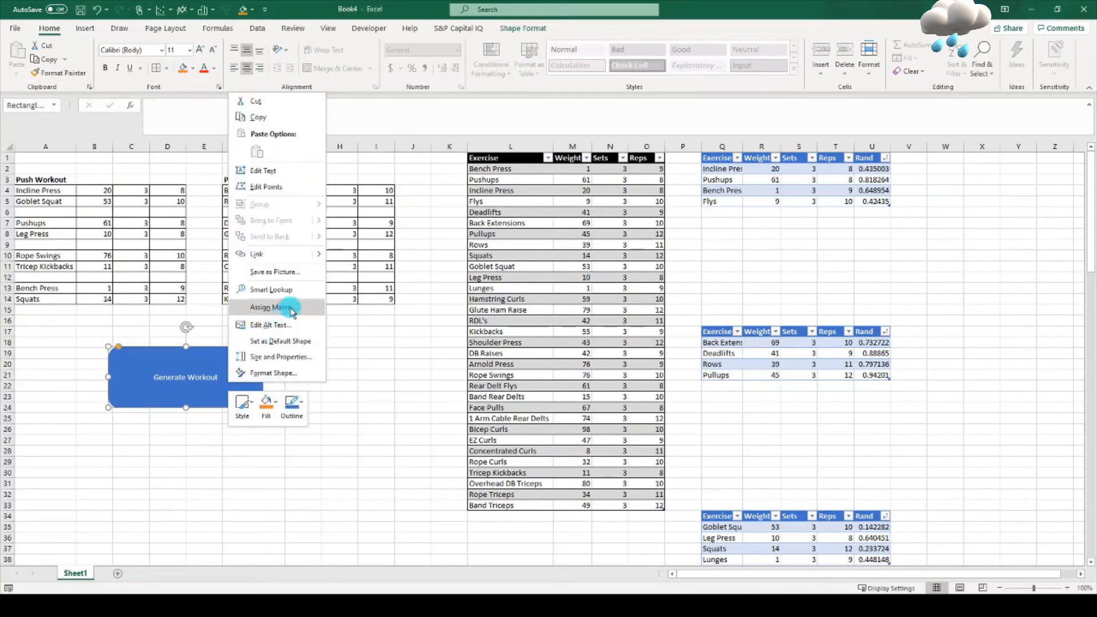
pyautogui.click(291, 309)
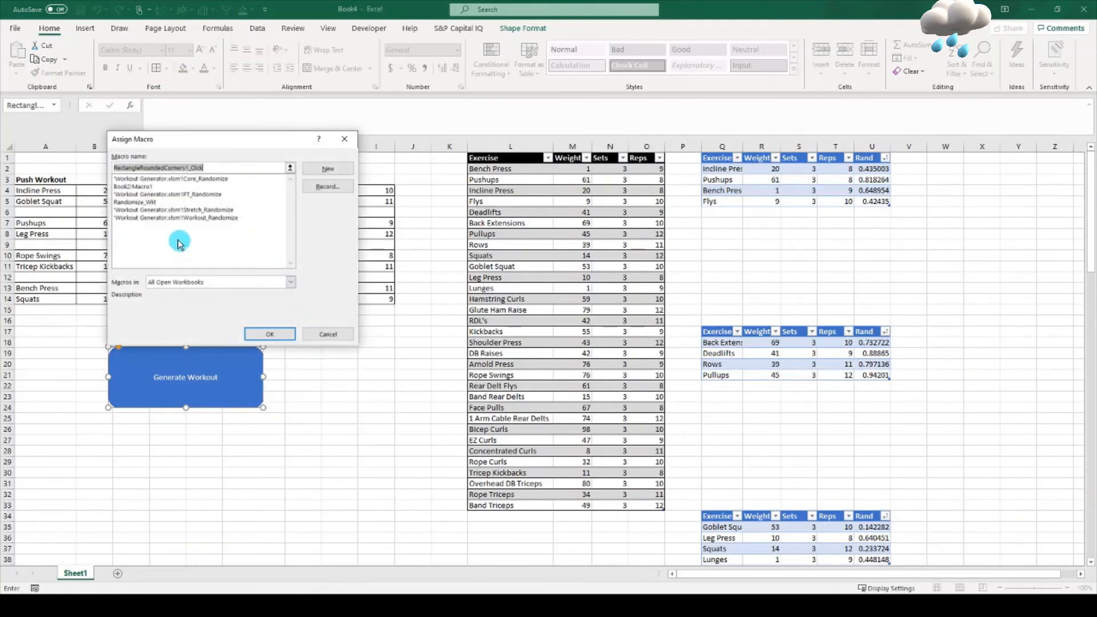
pyautogui.click(142, 202)
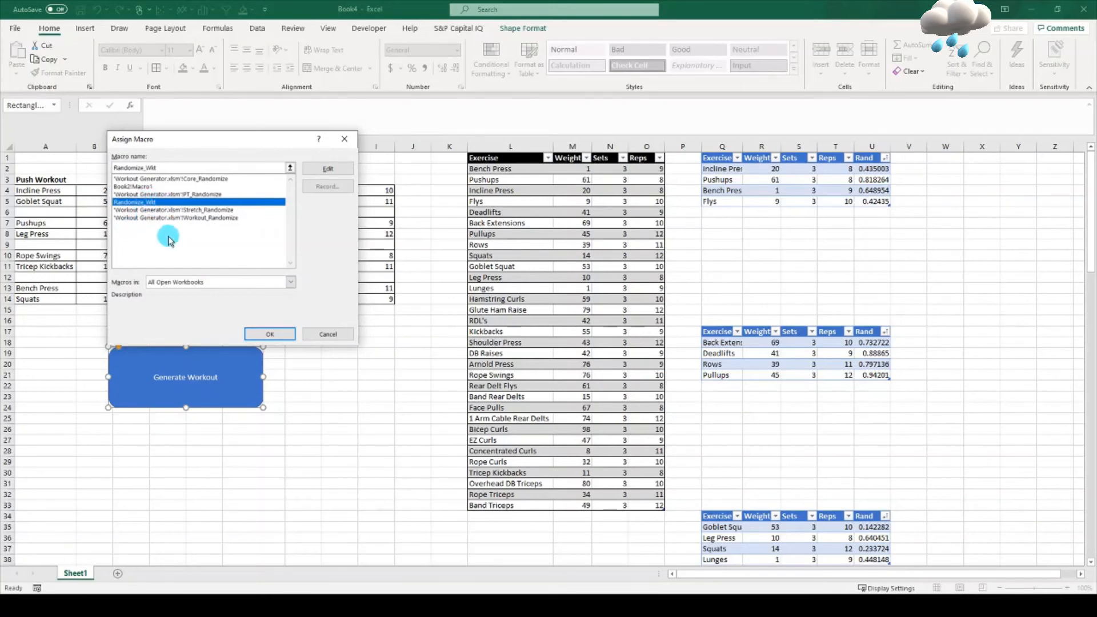
pyautogui.click(280, 333)
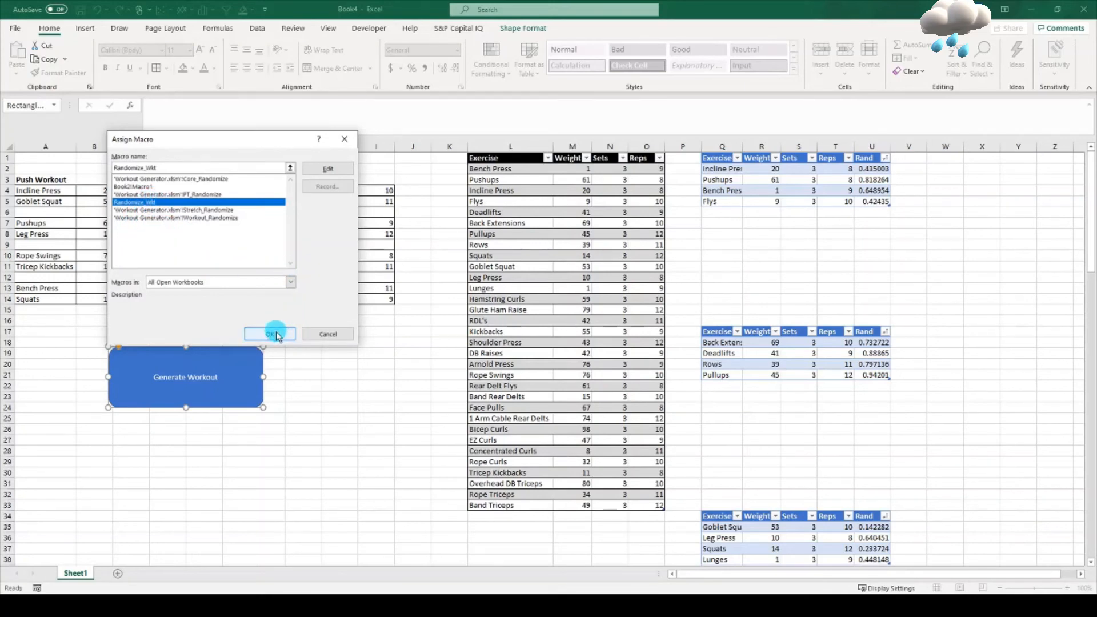
pyautogui.click(293, 400)
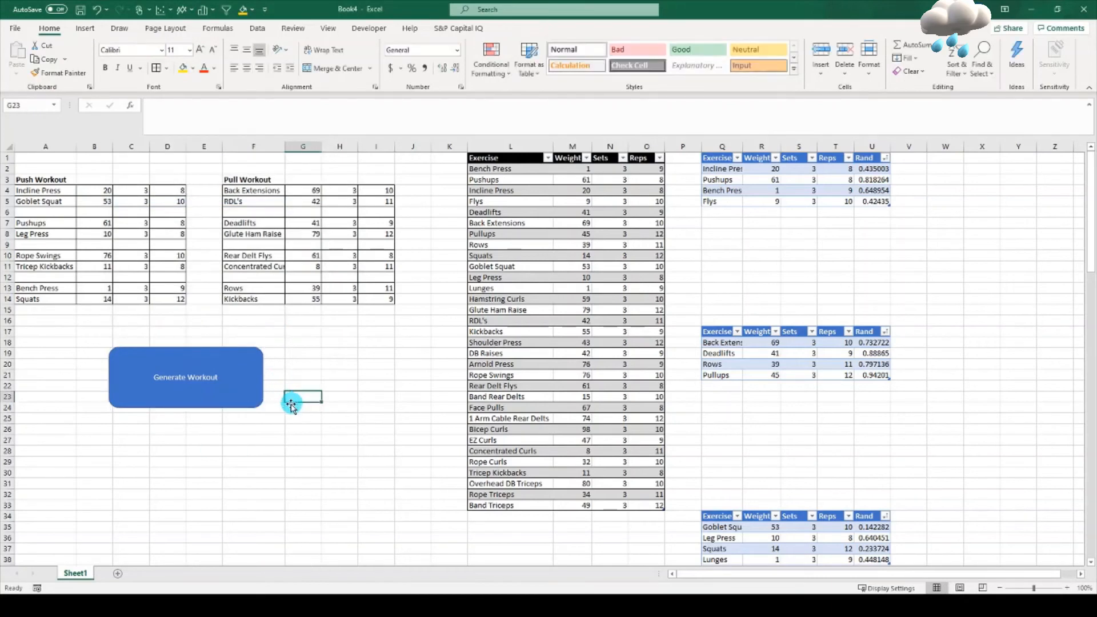
# Step: Run the macro several times from the Generate Workout shape to regenerate the Push and Pull workouts
pyautogui.click(217, 383)
pyautogui.click(218, 382)
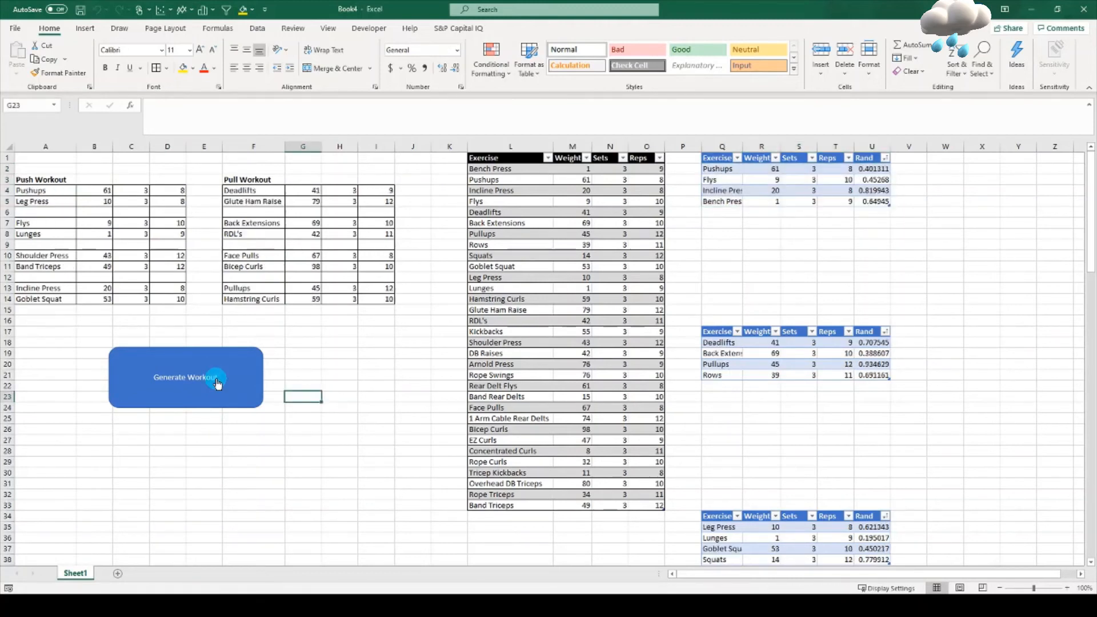
pyautogui.click(217, 382)
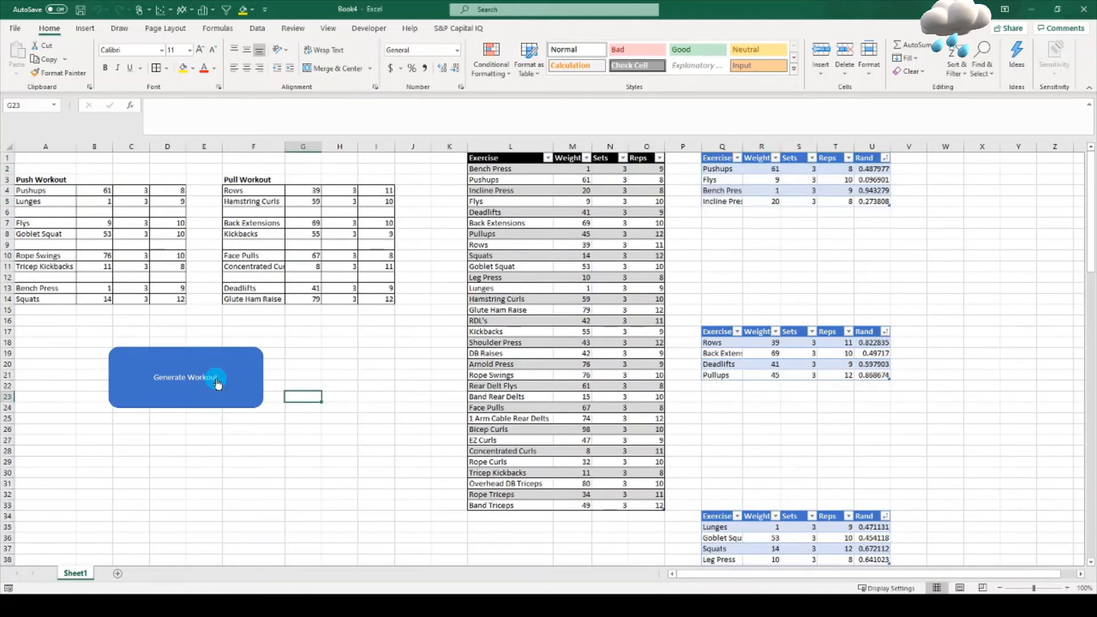
pyautogui.click(217, 383)
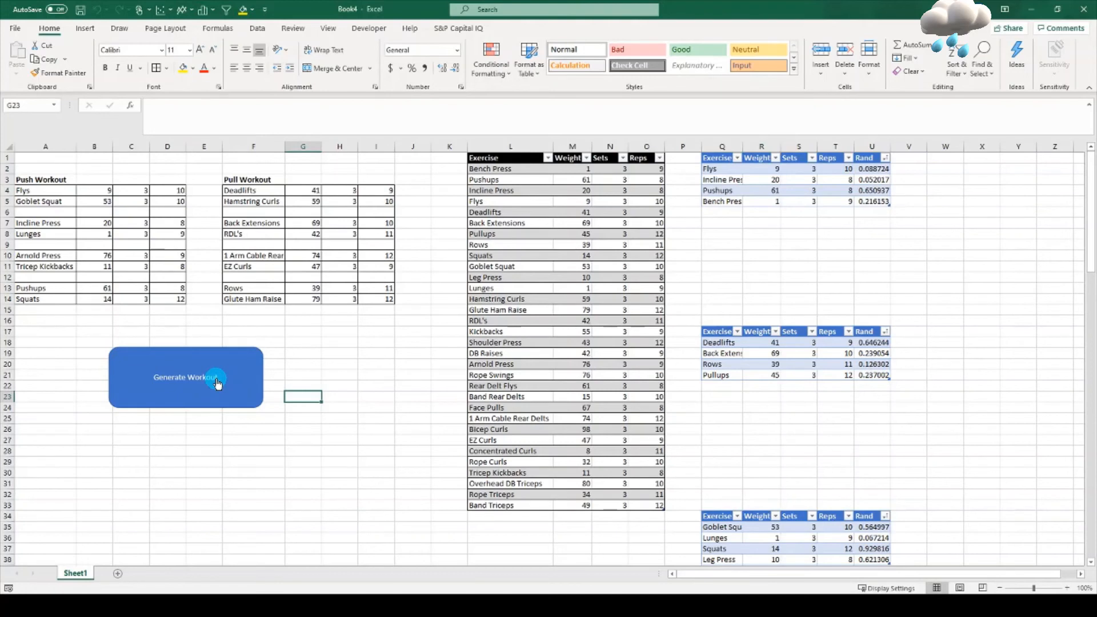
pyautogui.click(218, 383)
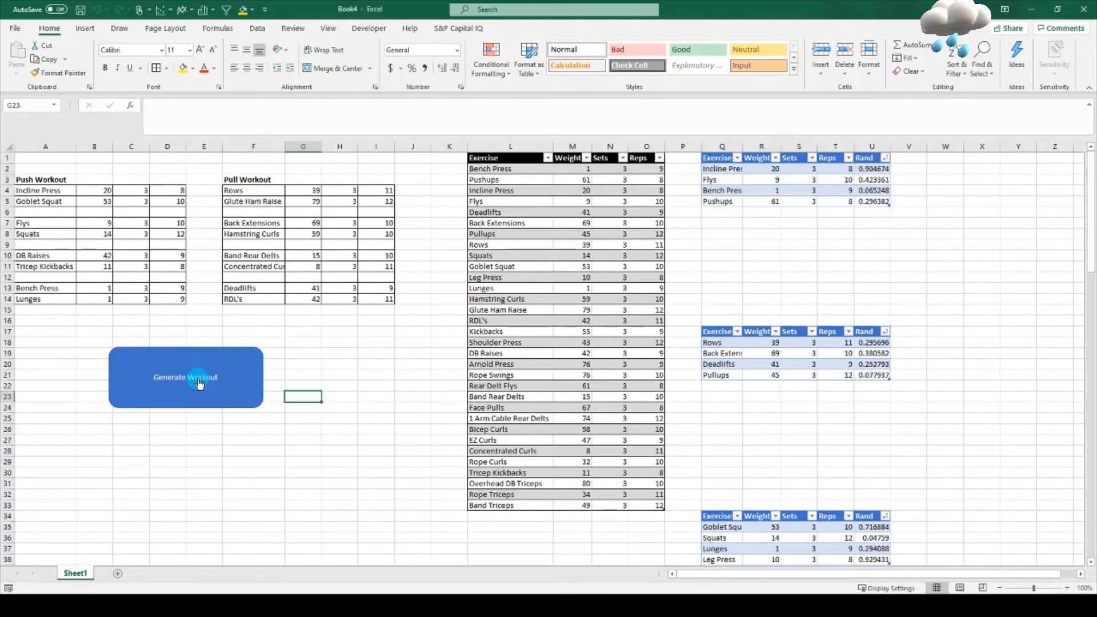
pyautogui.click(252, 384)
pyautogui.click(190, 384)
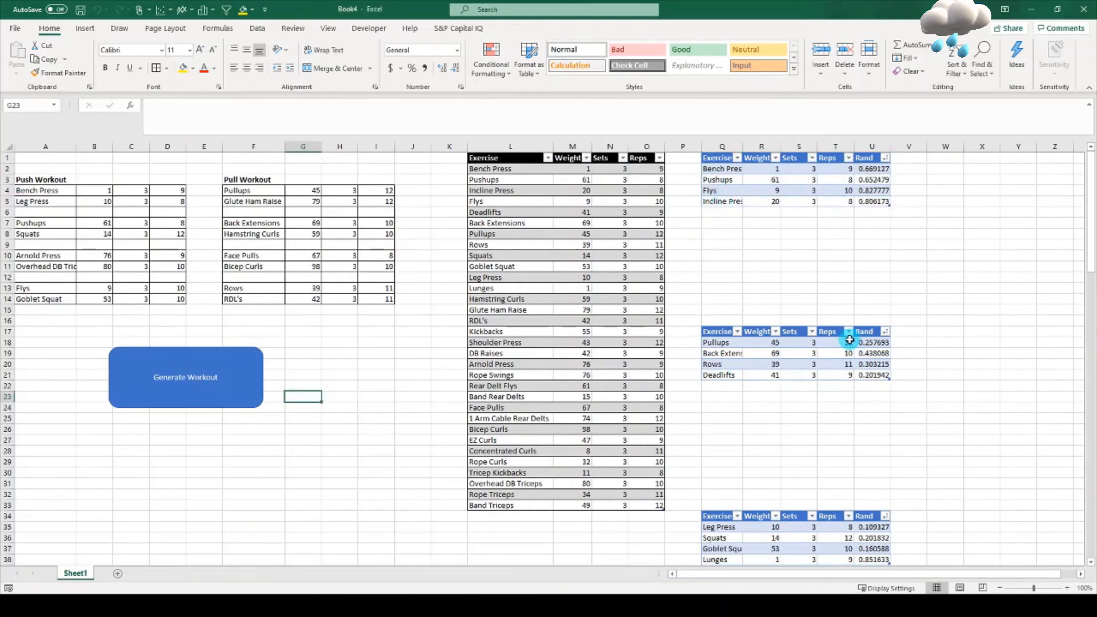
pyautogui.scroll(-4, 796, 403)
pyautogui.scroll(4, 819, 408)
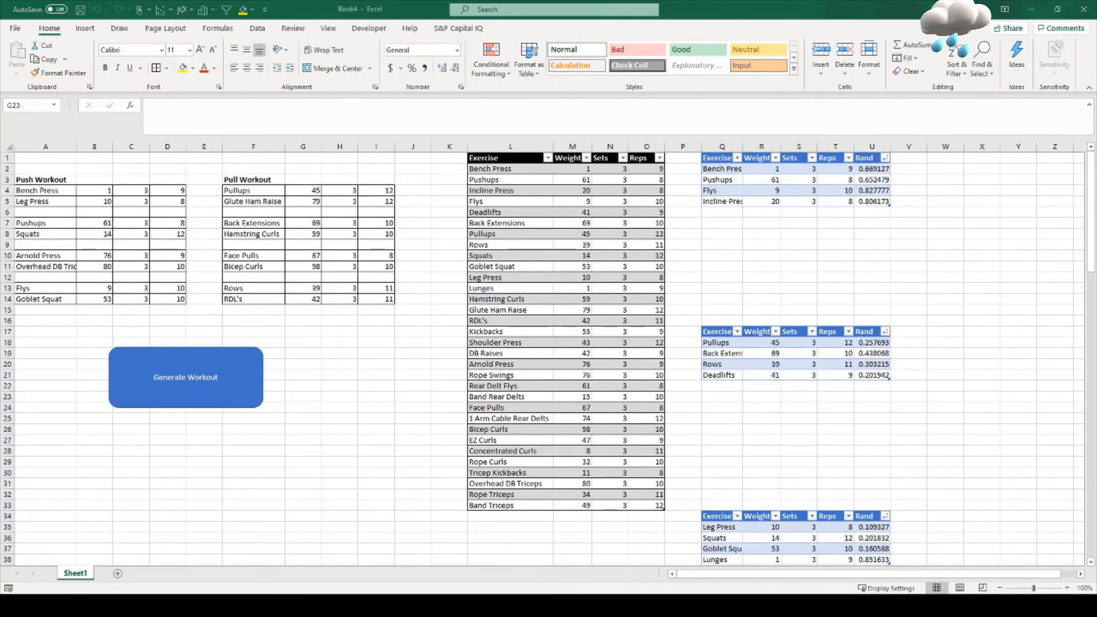
pyautogui.click(227, 393)
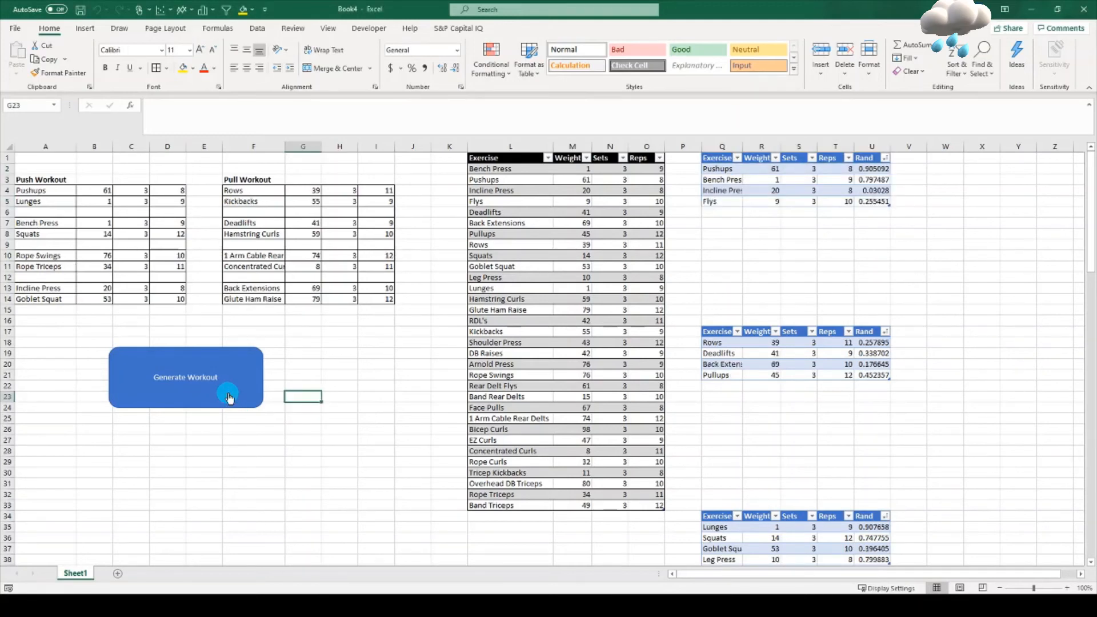
pyautogui.click(571, 201)
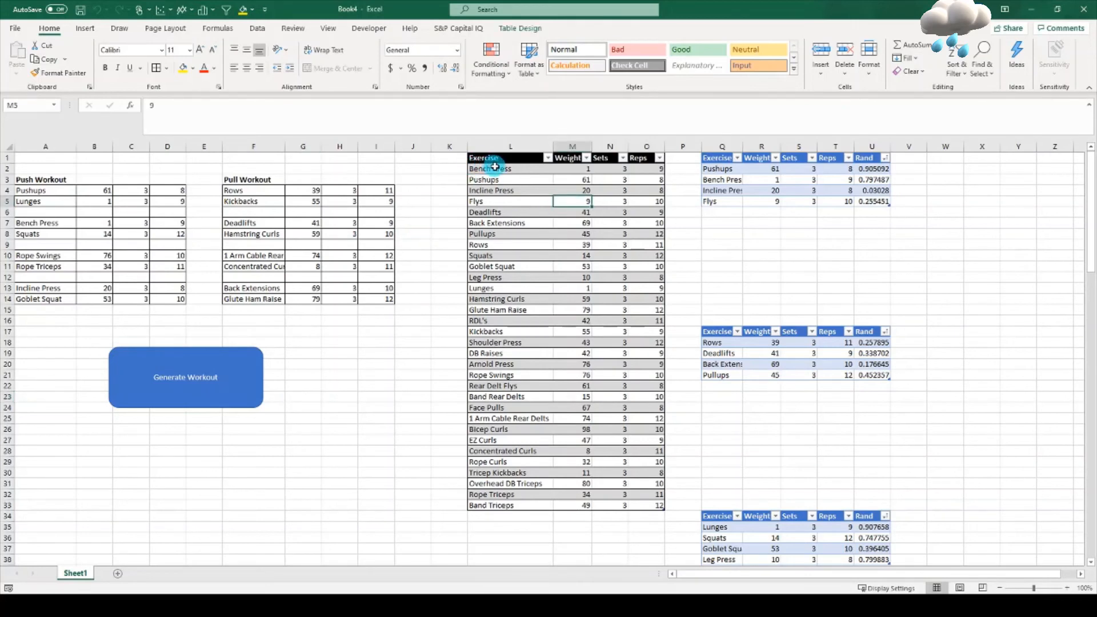
pyautogui.moveTo(495, 166); pyautogui.dragTo(609, 463)
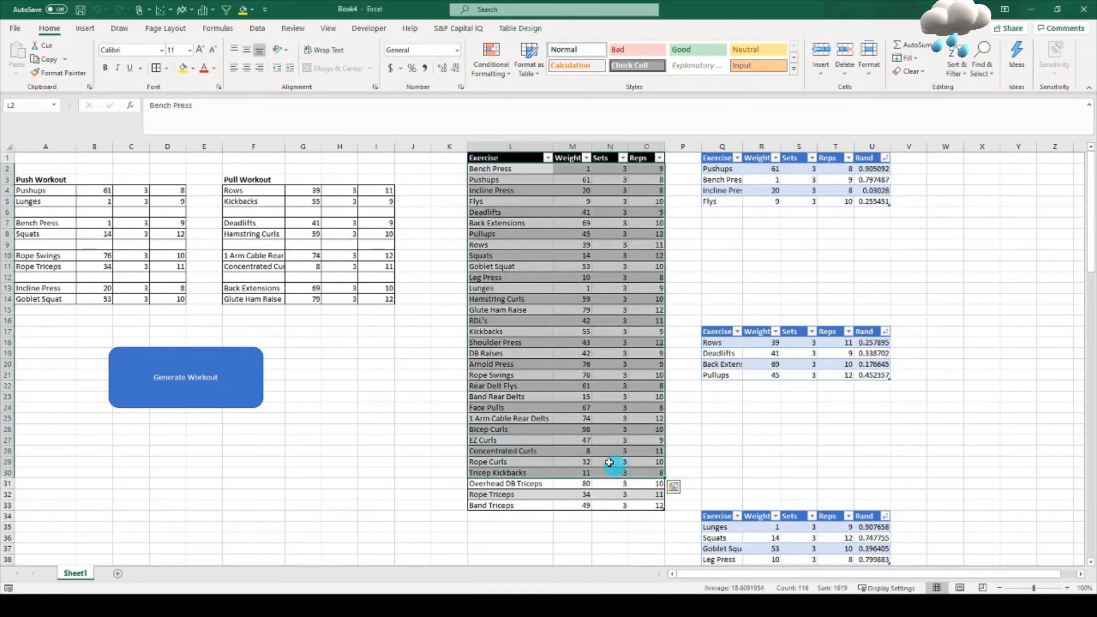
pyautogui.click(397, 329)
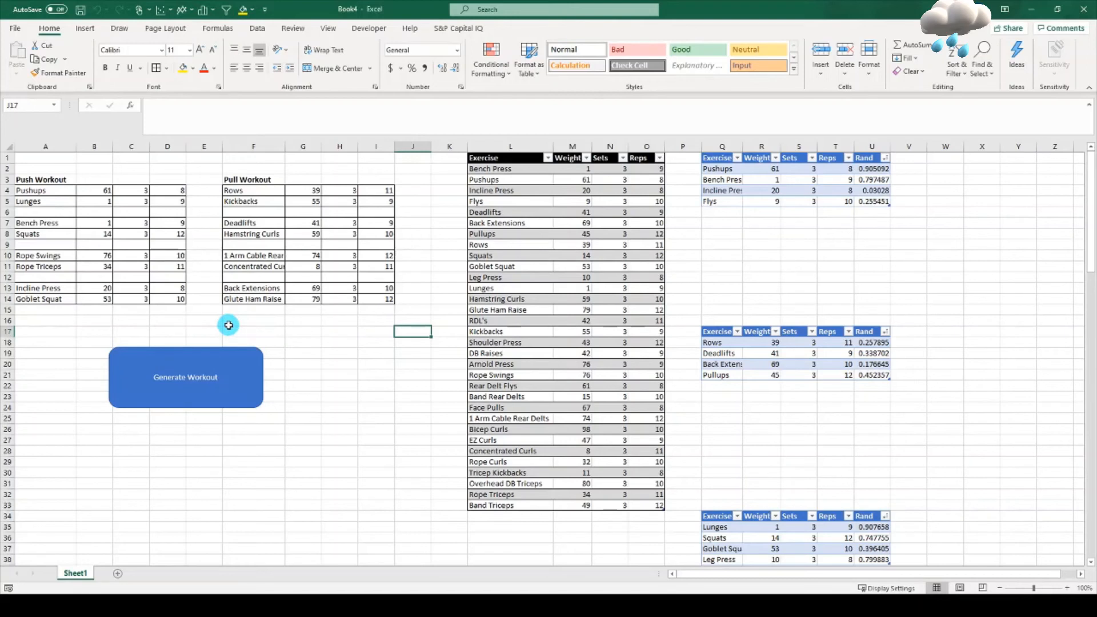
pyautogui.moveTo(63, 168); pyautogui.dragTo(380, 310)
pyautogui.click(285, 352)
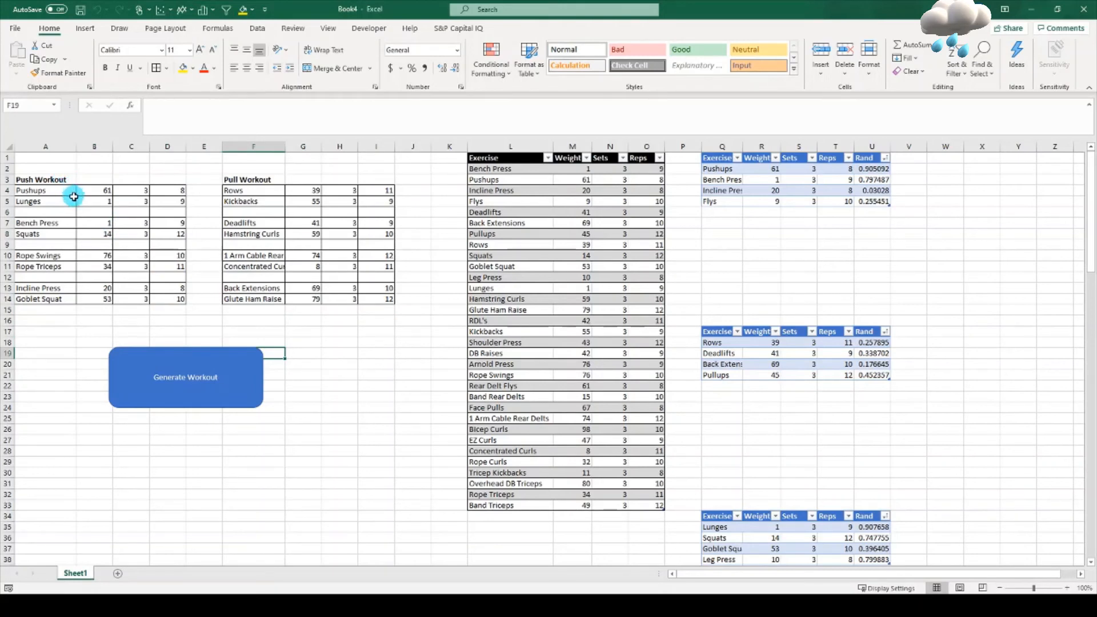
pyautogui.moveTo(502, 179); pyautogui.dragTo(624, 484)
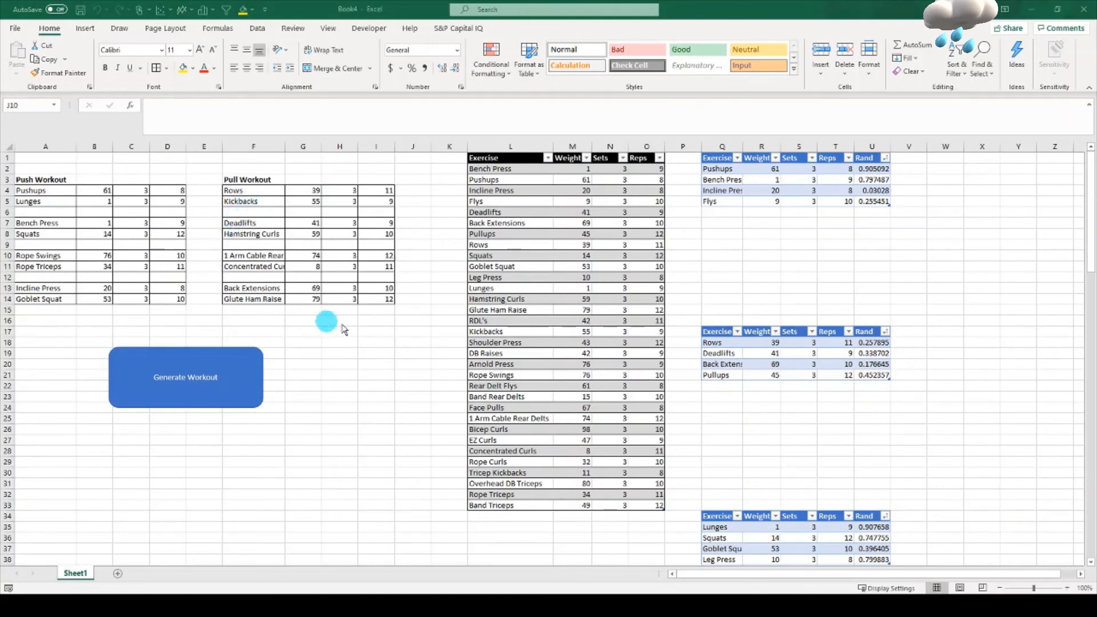
# Step: Sort the master exercise table alphabetically by Exercise, A to Z
pyautogui.click(546, 160)
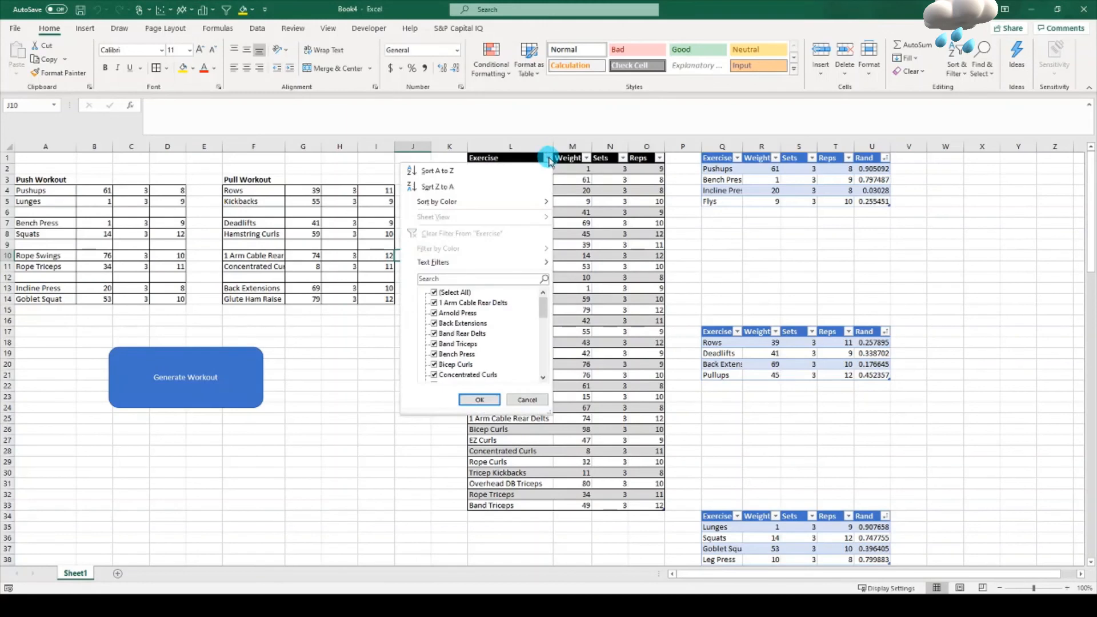
pyautogui.click(479, 172)
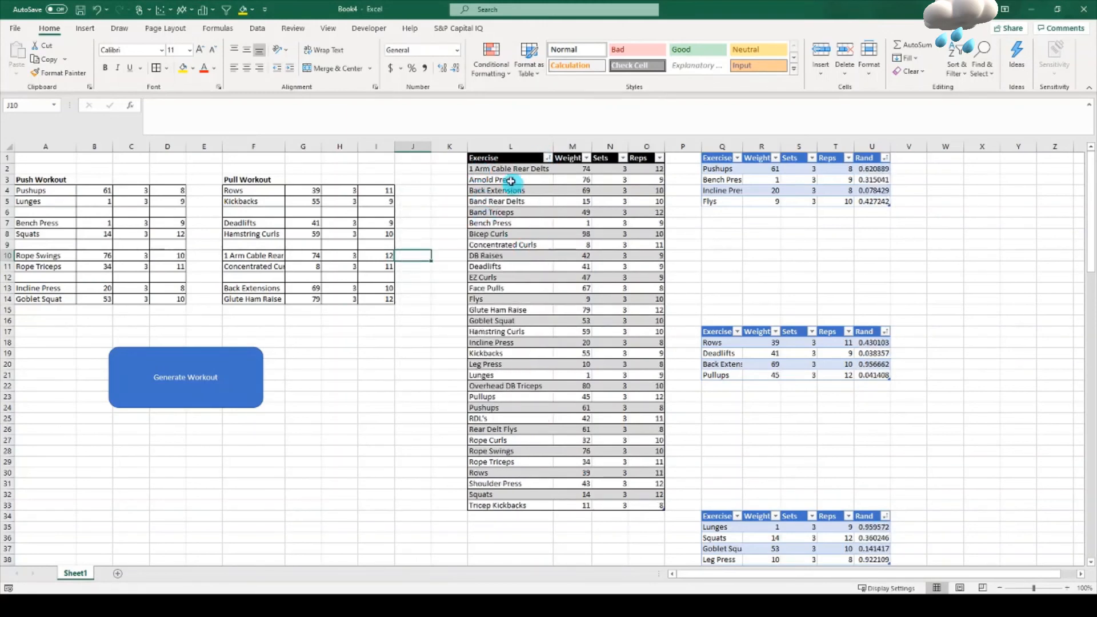
pyautogui.moveTo(498, 168); pyautogui.dragTo(507, 440)
pyautogui.click(398, 396)
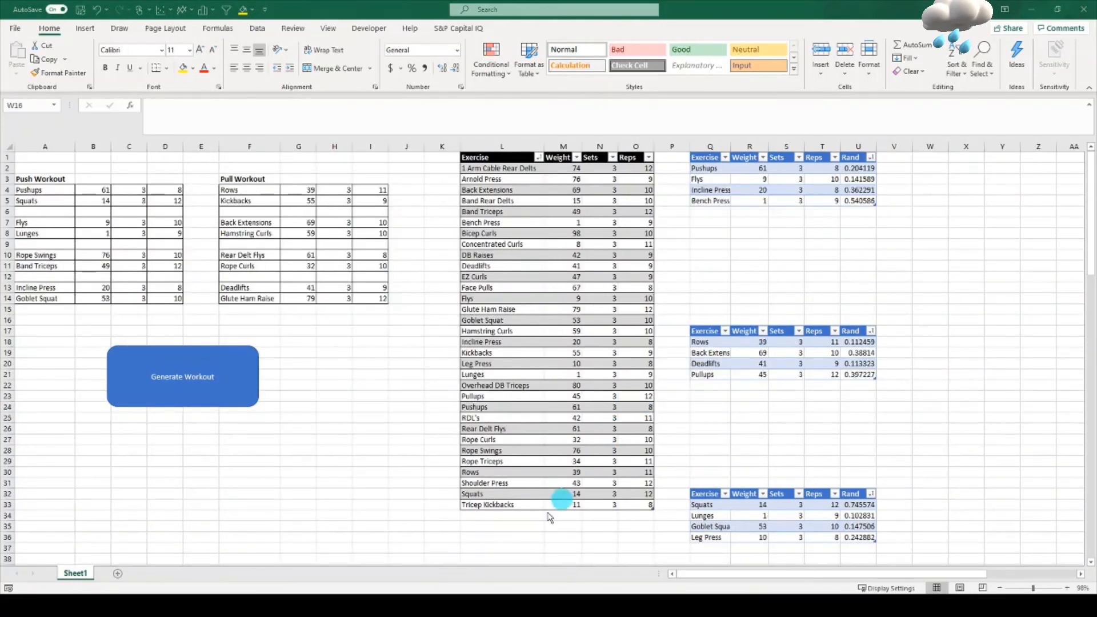
# Step: Add a Back Attacks row below Tricep Kickbacks in the master exercise table with weight 7, 3 sets and 9 reps
pyautogui.click(494, 513)
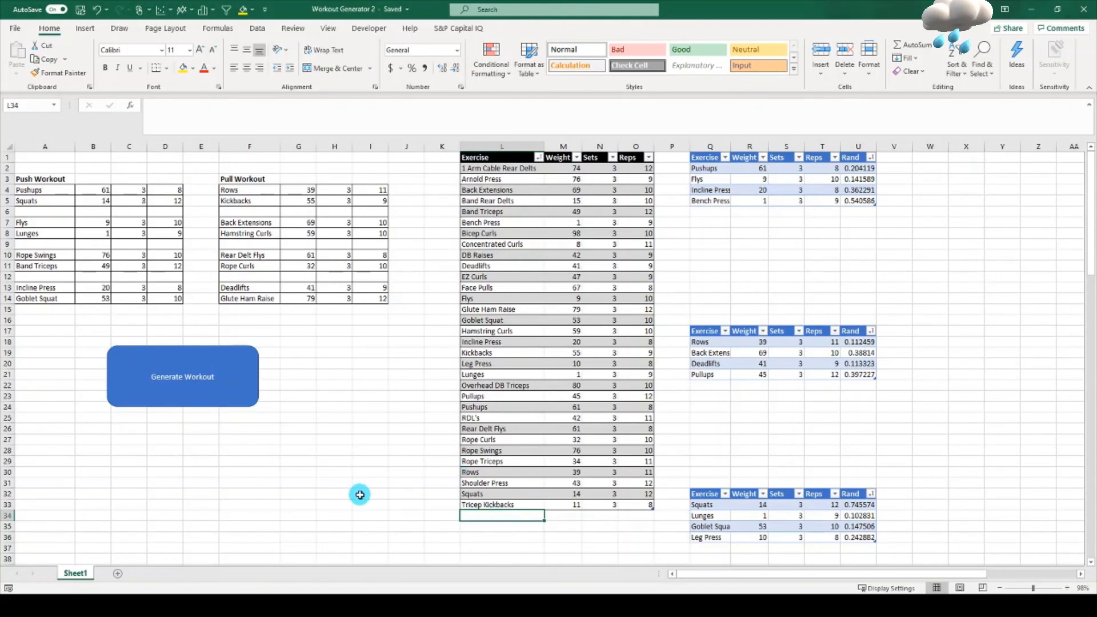
pyautogui.write('Back Attacks')
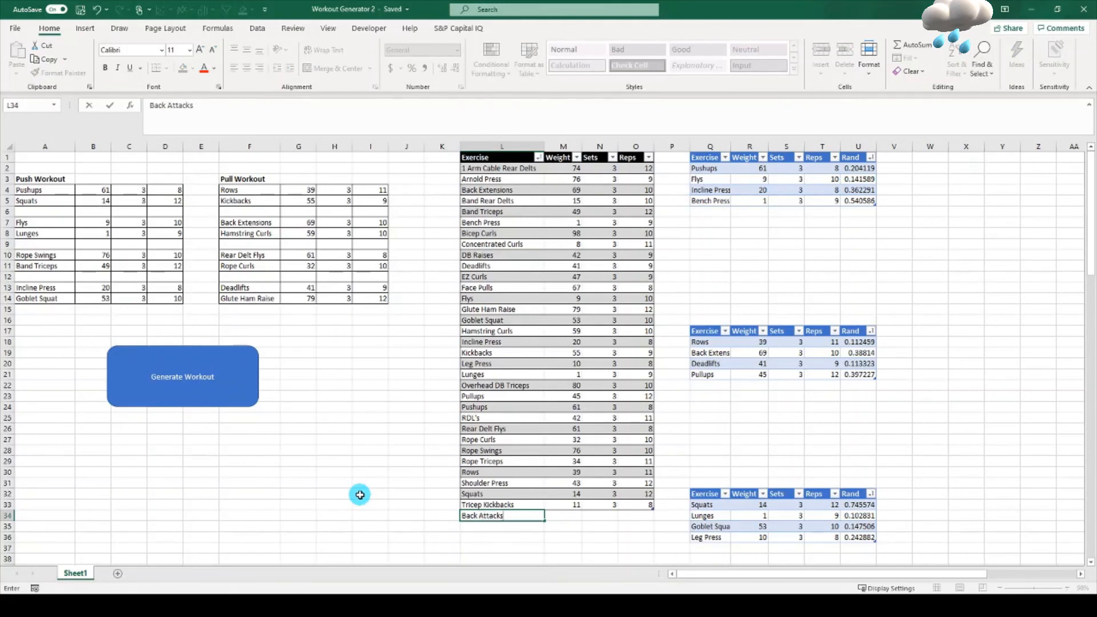
pyautogui.press('Tab')
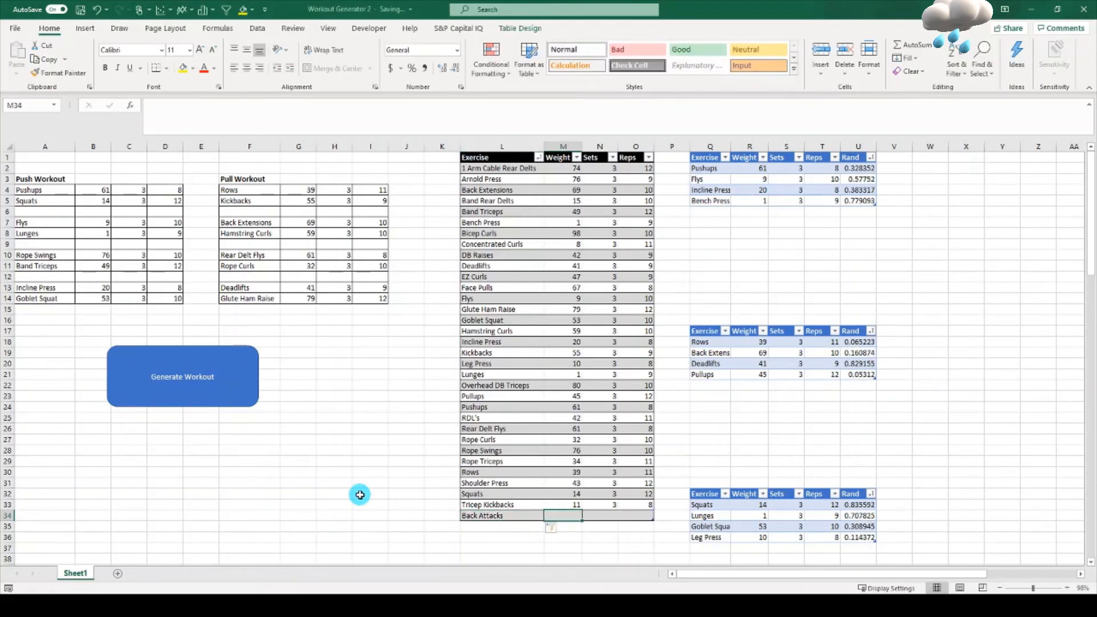
pyautogui.write('7')
pyautogui.press('Tab')
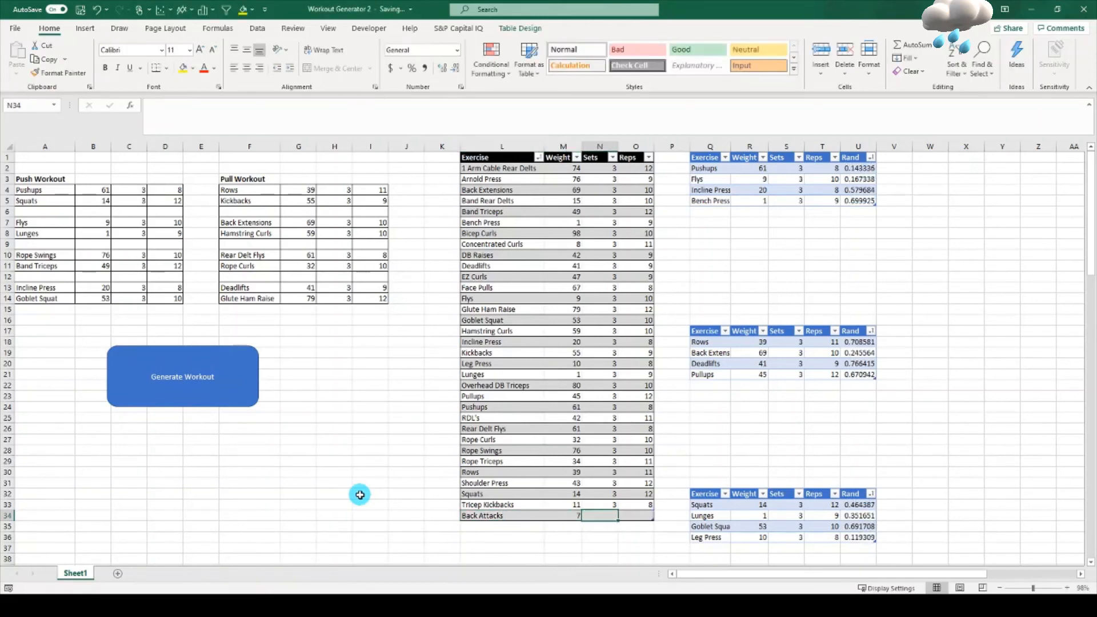
pyautogui.write('3')
pyautogui.press('Tab')
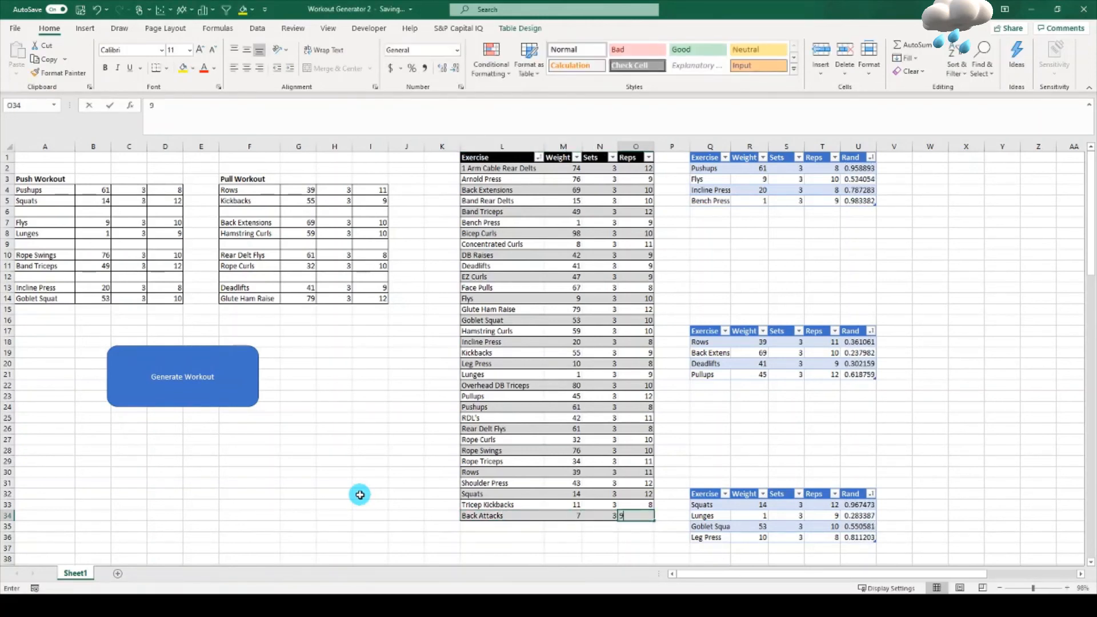
pyautogui.press('Return')
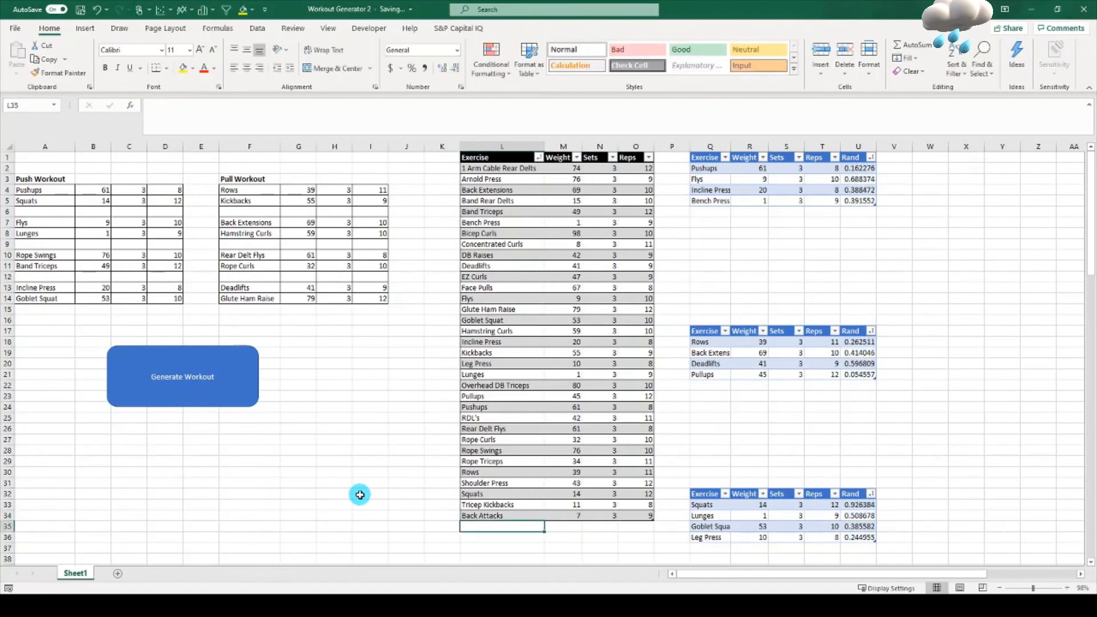
# Step: Re-sort the master exercise table by Exercise from A to Z and check the Back Attacks row
pyautogui.click(538, 157)
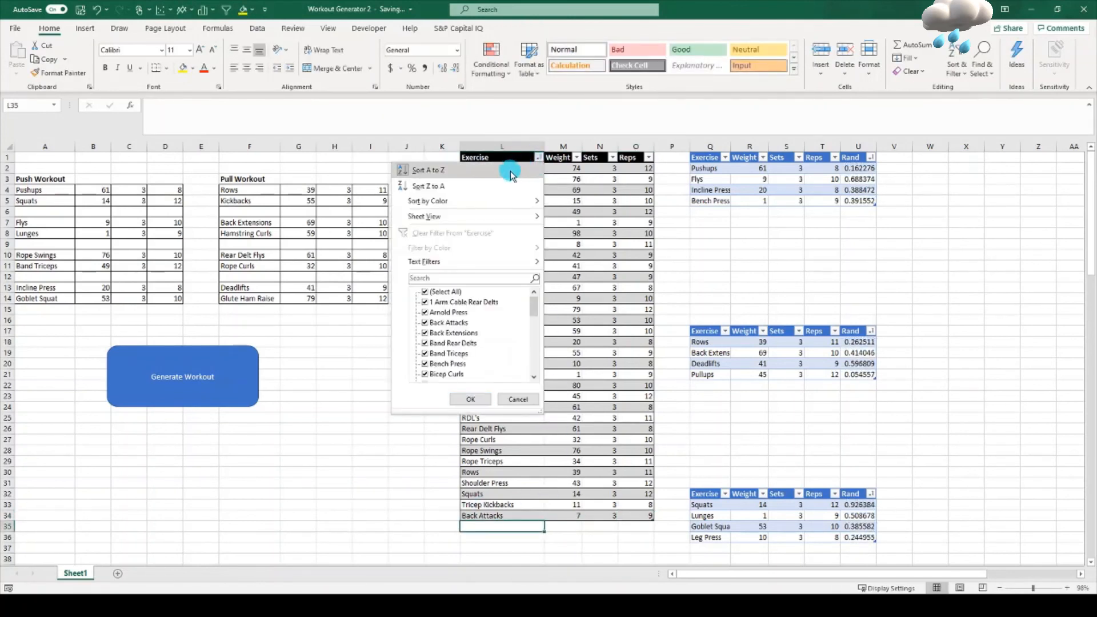
pyautogui.click(510, 171)
pyautogui.click(496, 190)
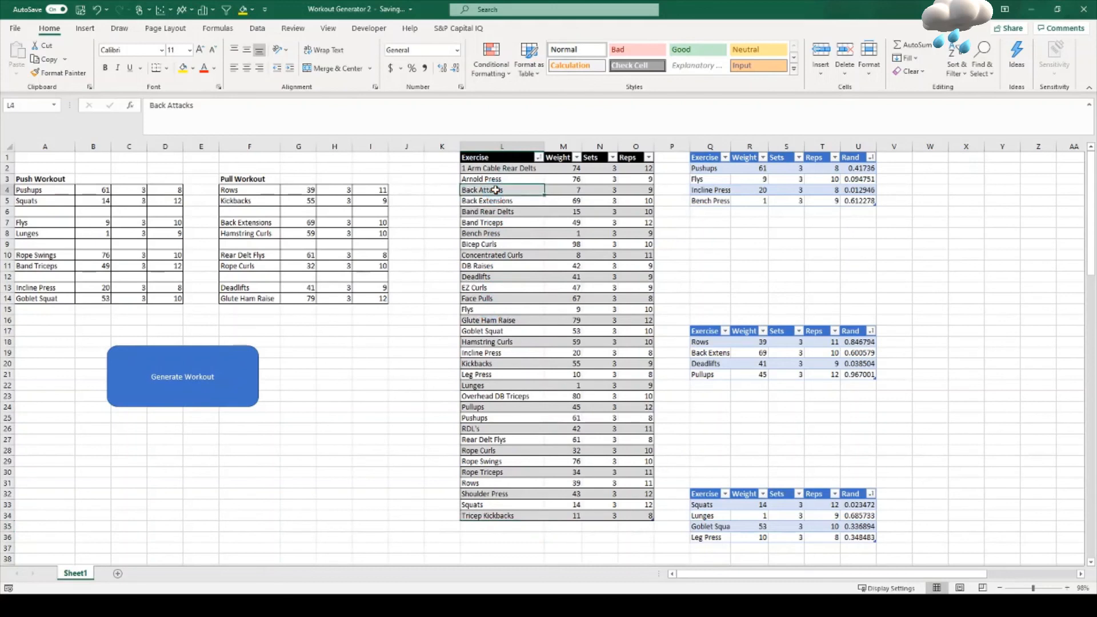
pyautogui.moveTo(495, 190); pyautogui.dragTo(623, 188)
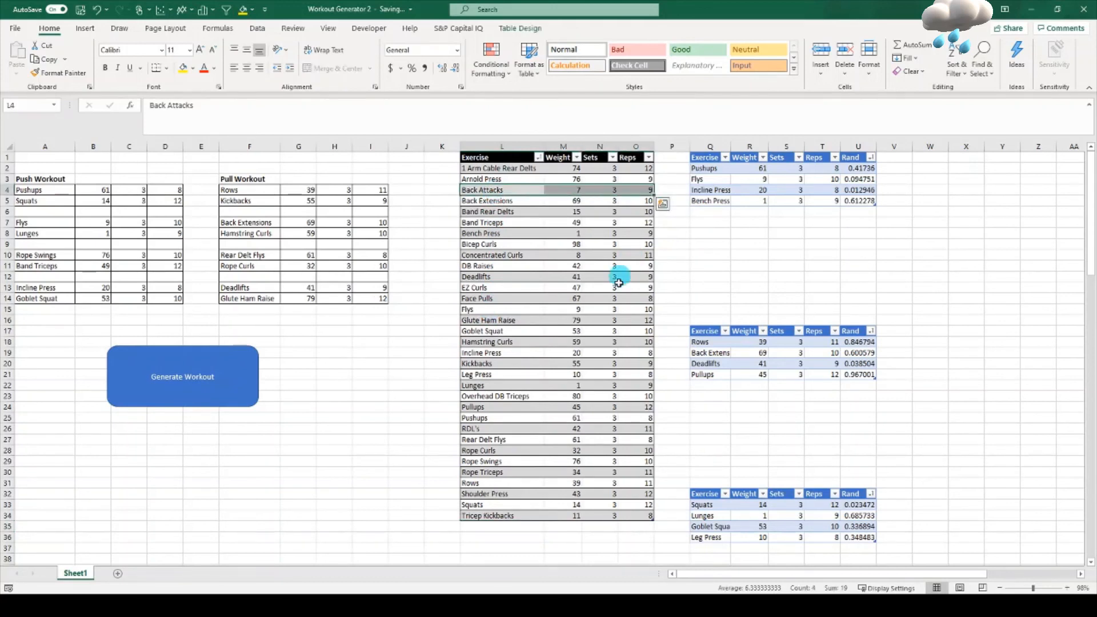
pyautogui.click(737, 406)
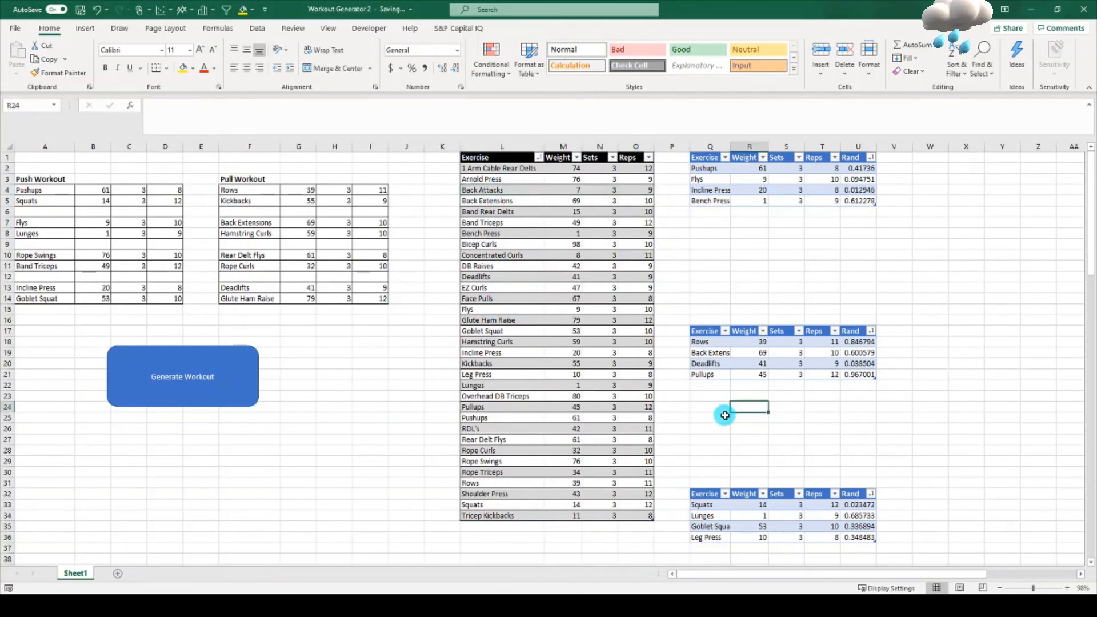
# Step: Add Back Attacks as a new exercise below Pullups in the back exercise table and check its filled-in row
pyautogui.click(711, 384)
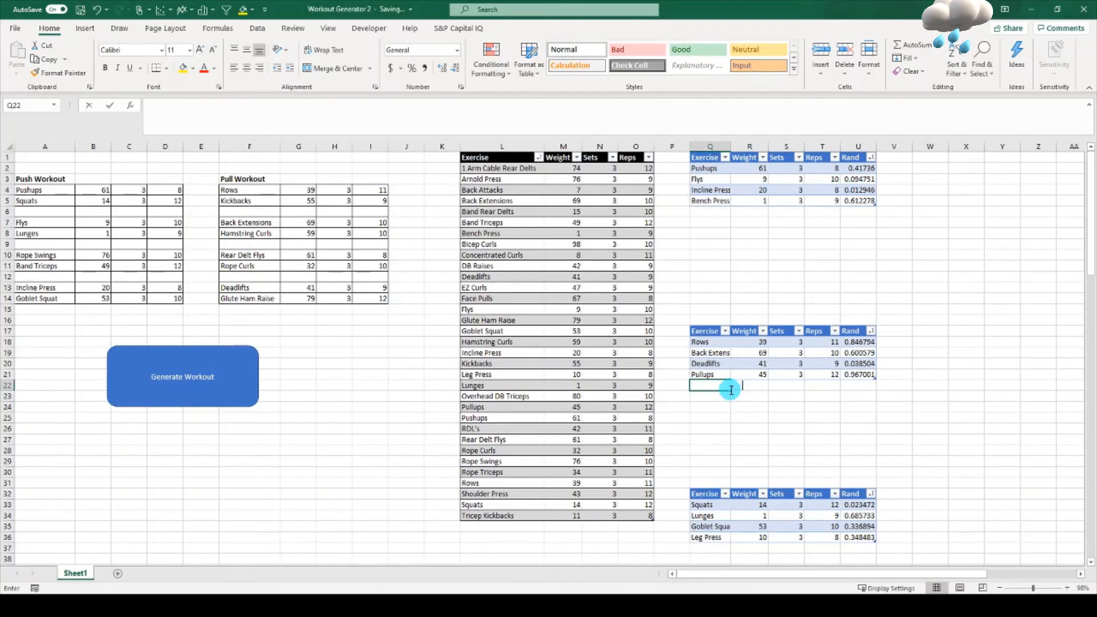
pyautogui.write('Back Extensions')
pyautogui.write('Attacks')
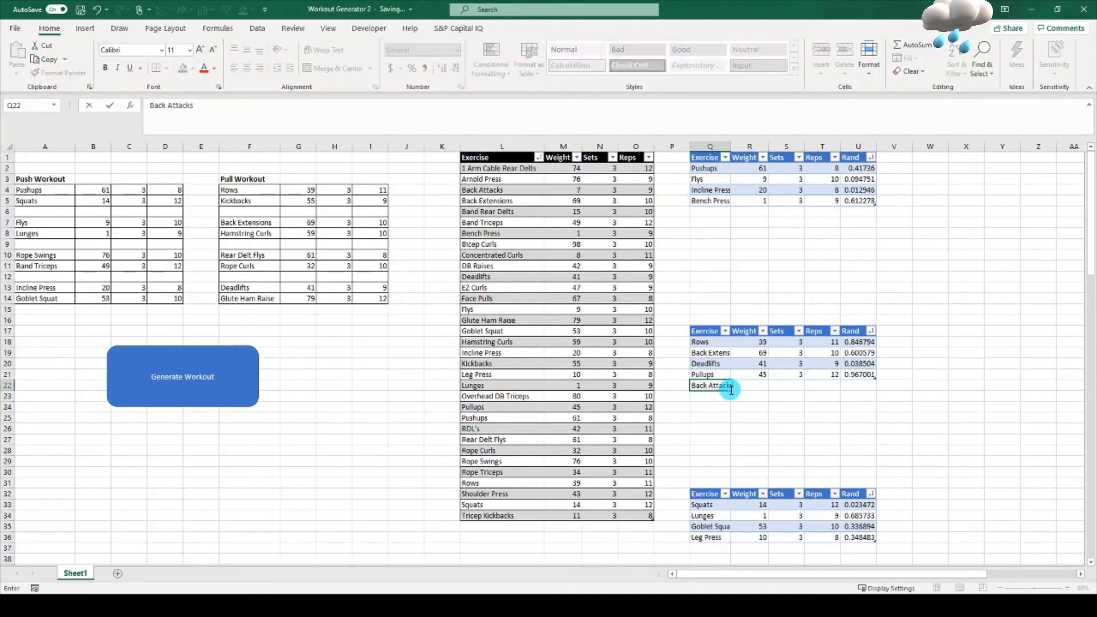
pyautogui.press('Return')
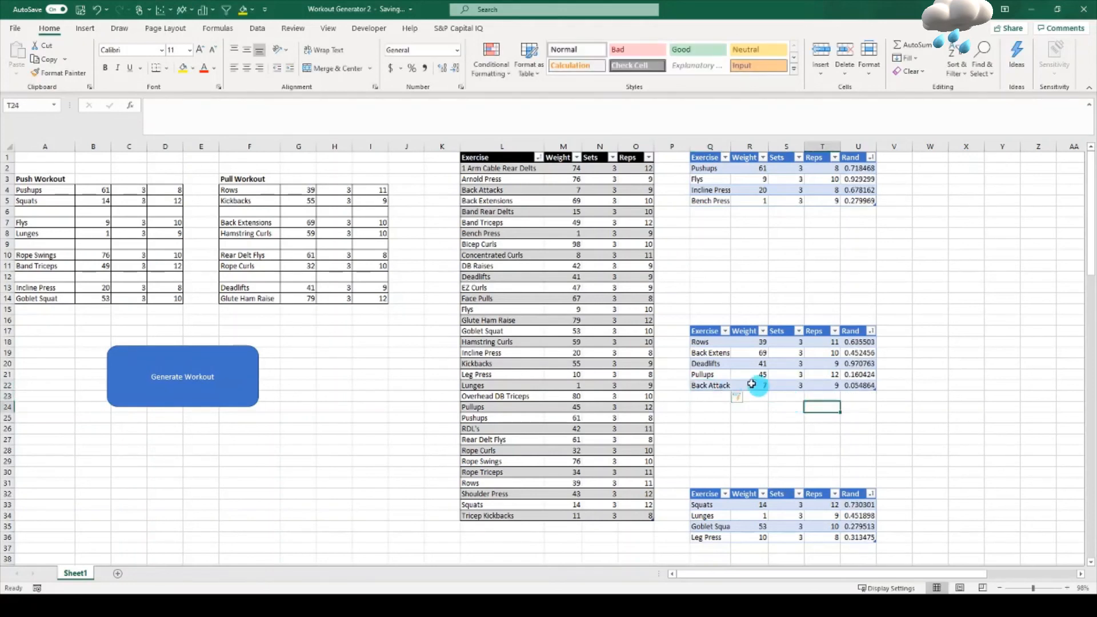
pyautogui.moveTo(759, 384); pyautogui.dragTo(865, 389)
pyautogui.click(835, 418)
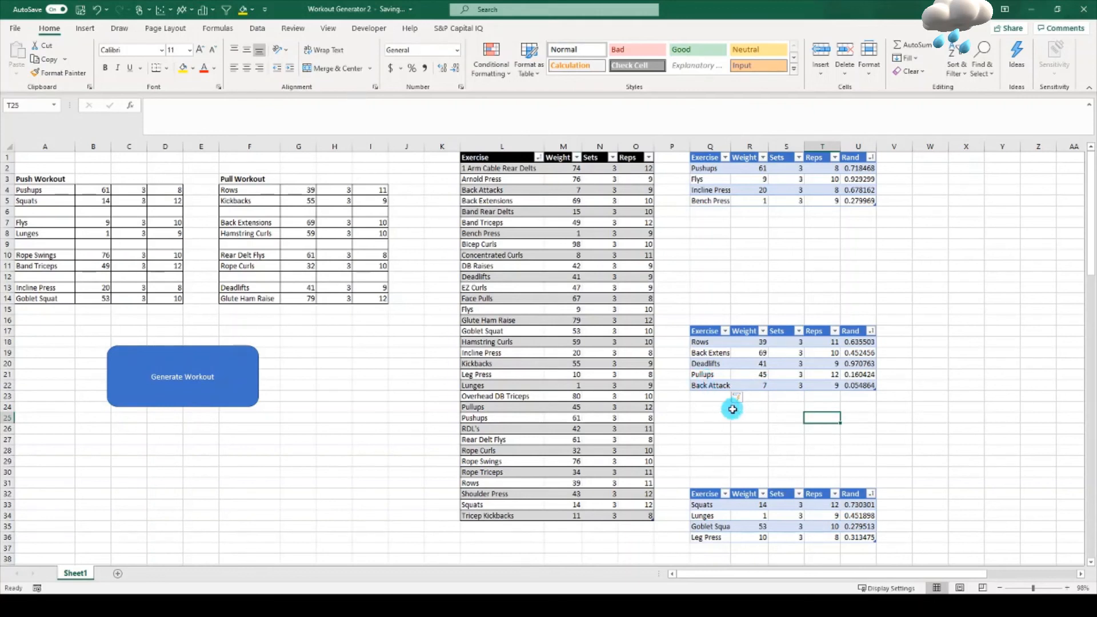
# Step: Run the macro from the Generate Workout shape to regenerate both workouts and check the first Pull Workout row
pyautogui.click(202, 386)
pyautogui.click(201, 386)
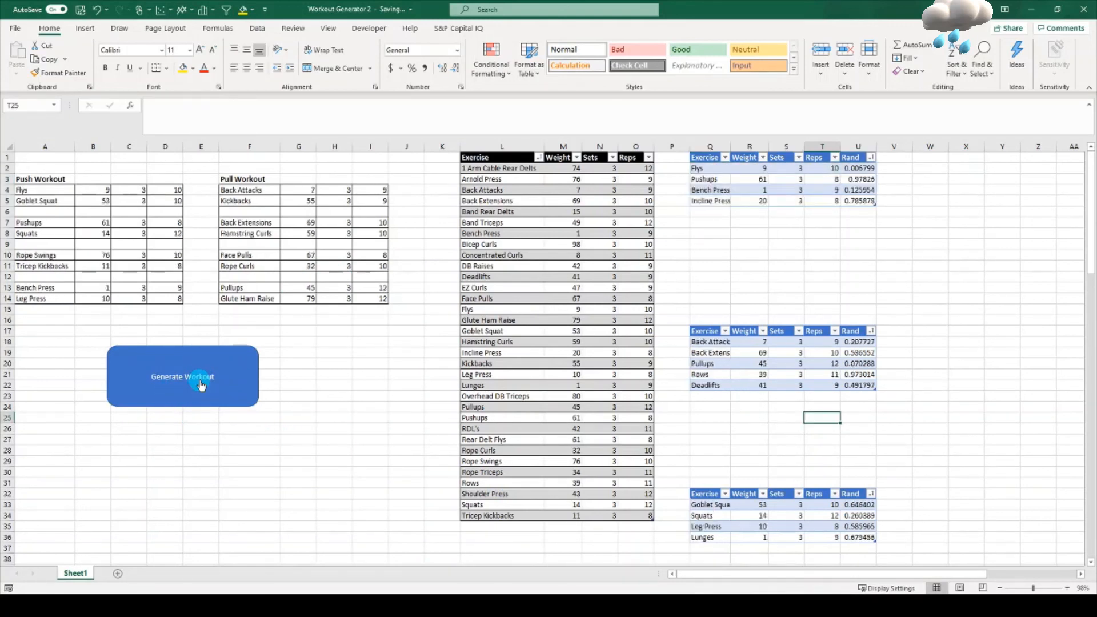
pyautogui.moveTo(243, 190); pyautogui.dragTo(368, 196)
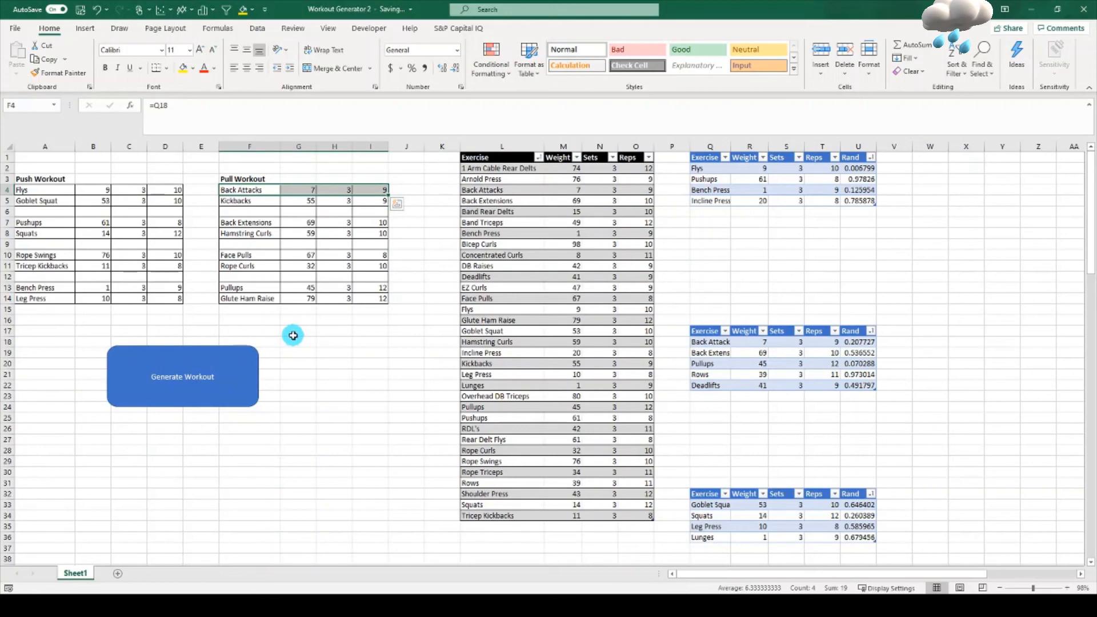
pyautogui.click(324, 352)
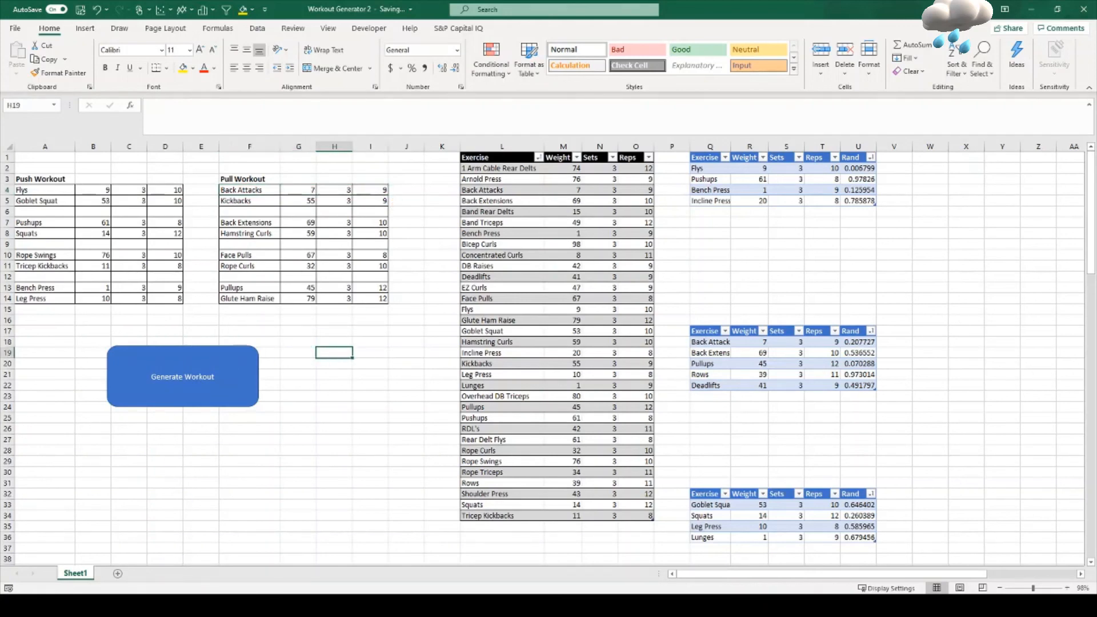